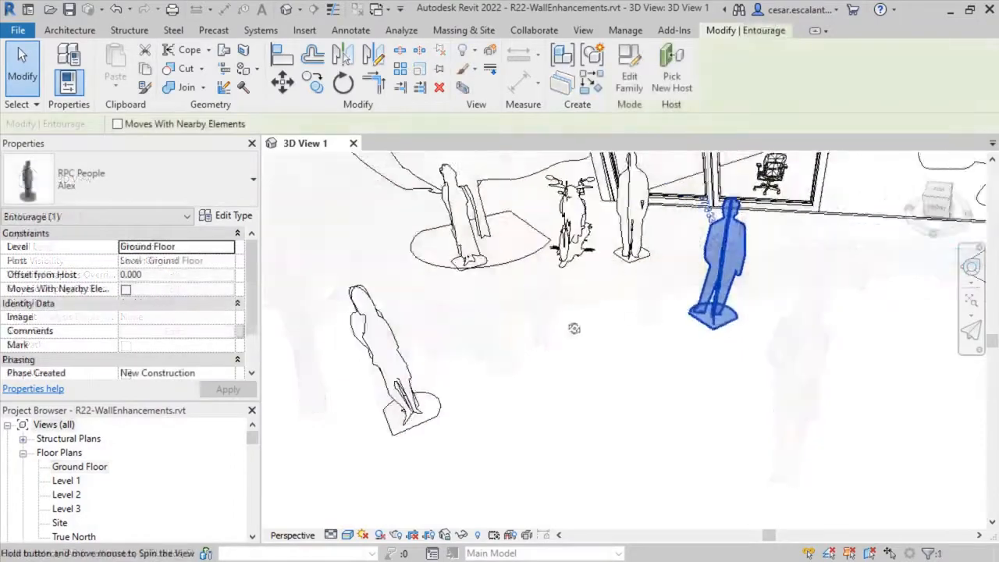
middle_click_drag(812, 312, 771, 301, "shift")
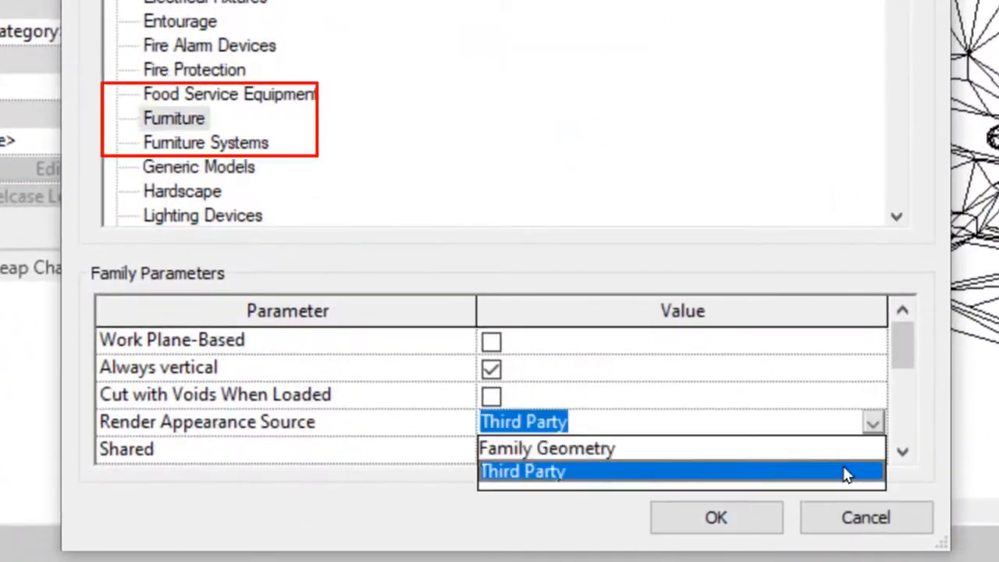
Set the chair family's Render Appearance Source to Third Party
left_click(846, 474)
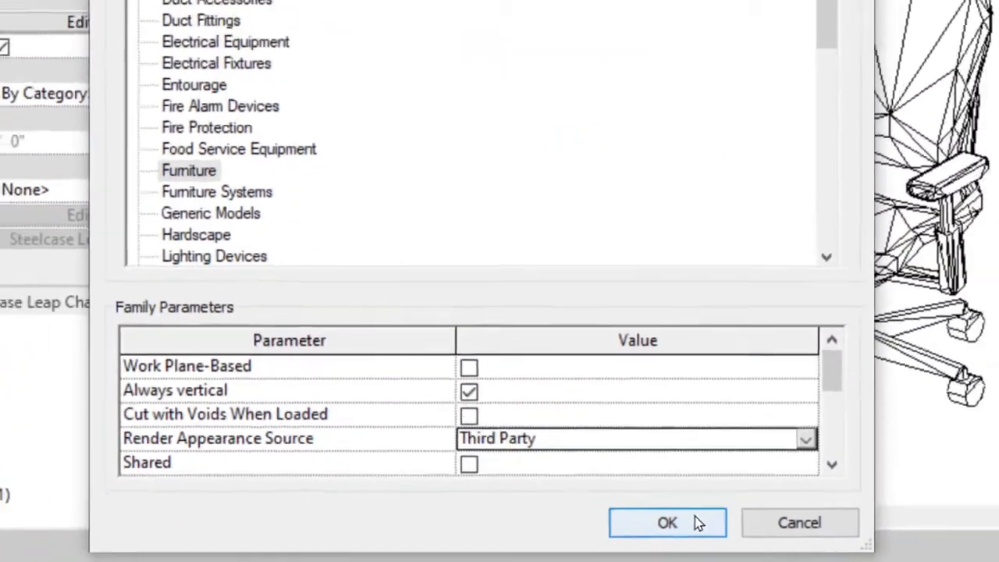
left_click(726, 519)
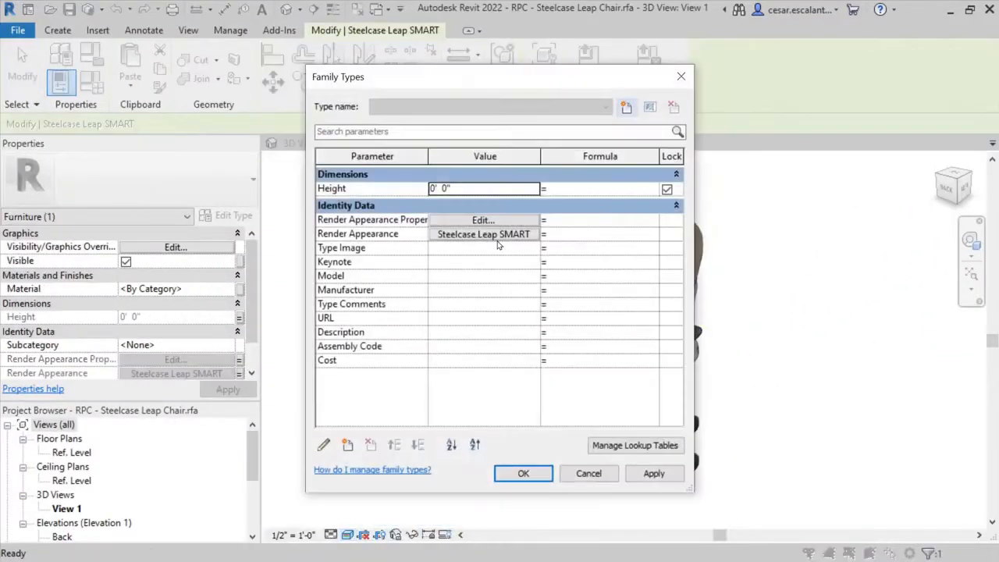
Browse the Render Appearance Library for the family's Render Appearance parameter and view the entries as a plain list
left_click(504, 235)
left_click_drag(771, 161, 768, 235)
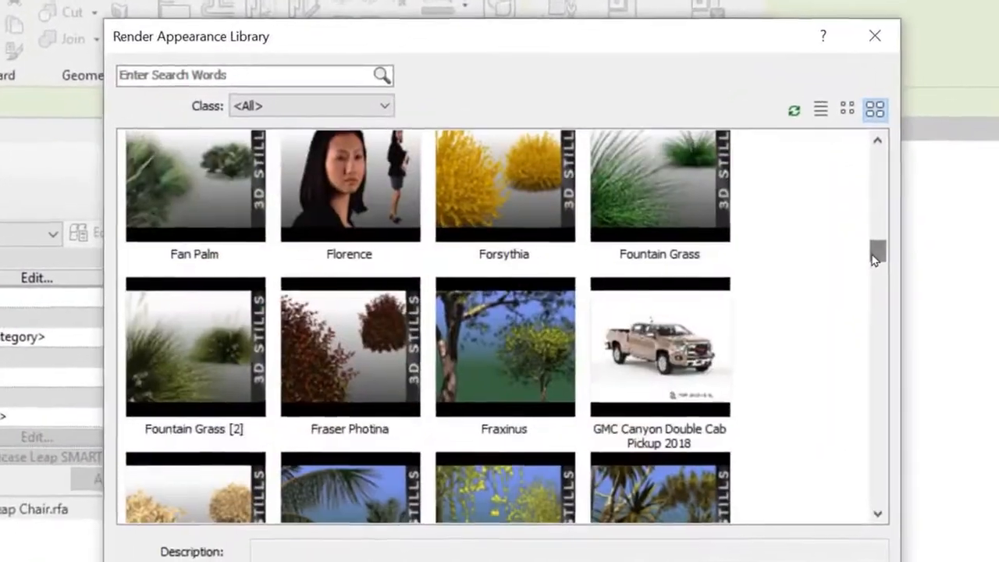
left_click(822, 112)
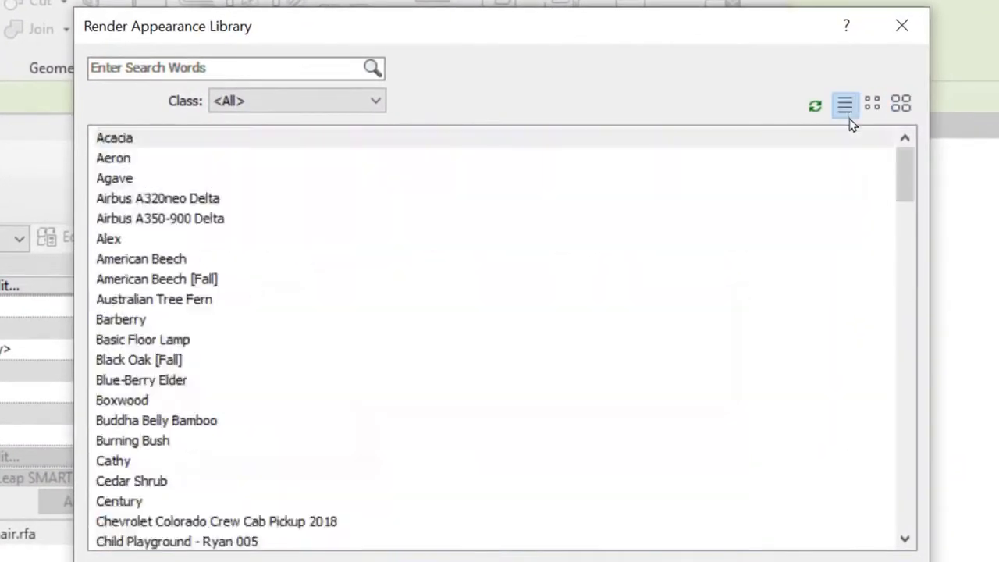
left_click_drag(902, 173, 907, 500)
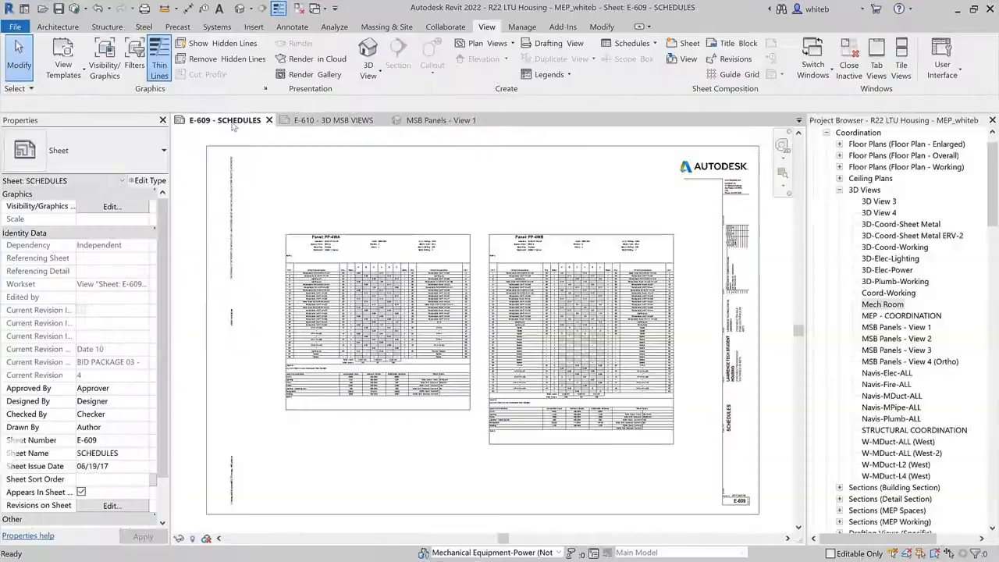
Set up a PDF export of the selected views/sheets in ELECTRICAL SCHEDULES and open its naming rules for editing
left_click(16, 28)
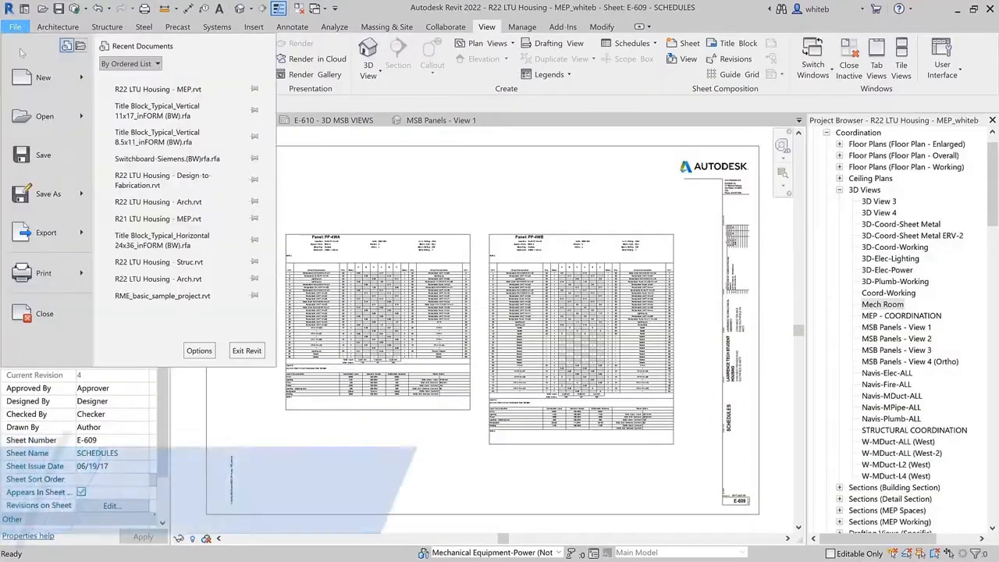
mouse_move(49, 231)
left_click(142, 128)
left_click(349, 124)
left_click(653, 191)
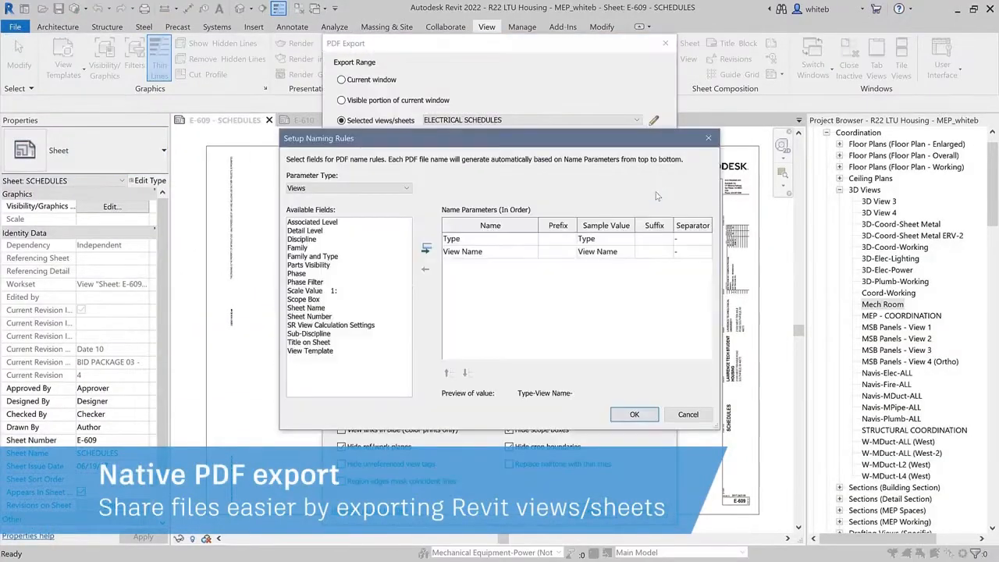
left_click(363, 205)
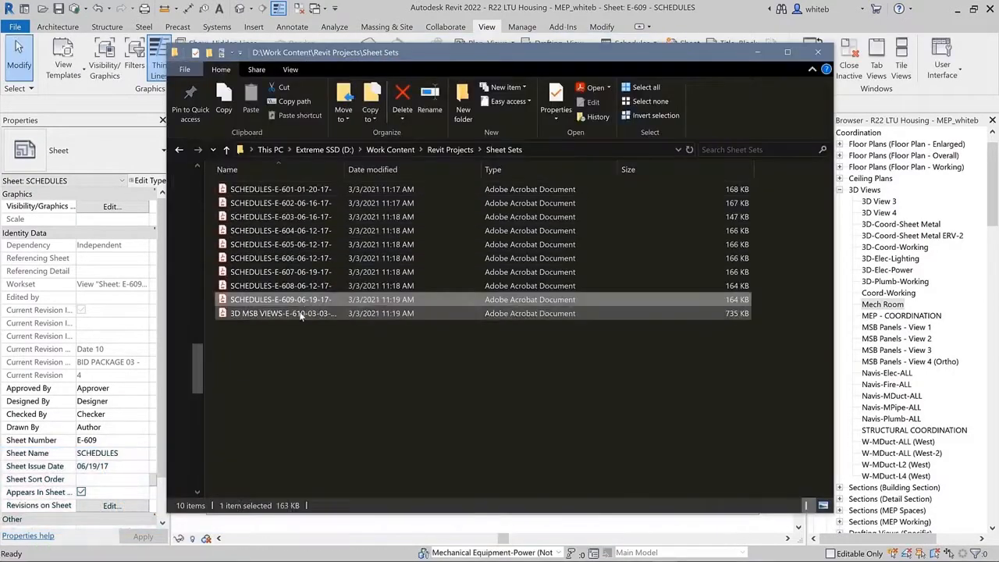
Open the exported 3D MSB VIEWS PDF for sheet E-610 from the Sheet Sets folder to inspect it
double_click(300, 313)
scroll(552, 315, "down", 3, "ctrl")
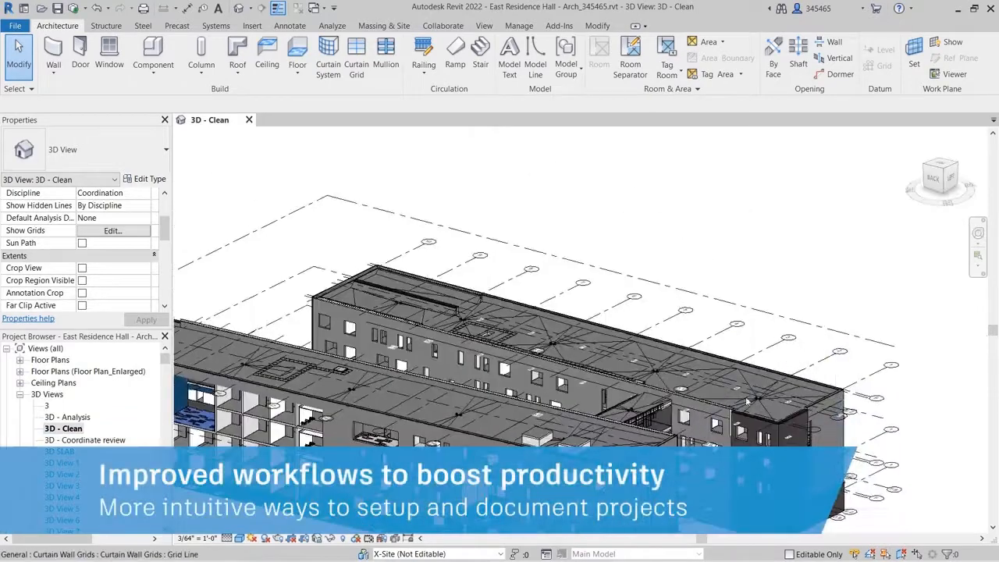
left_click(663, 221)
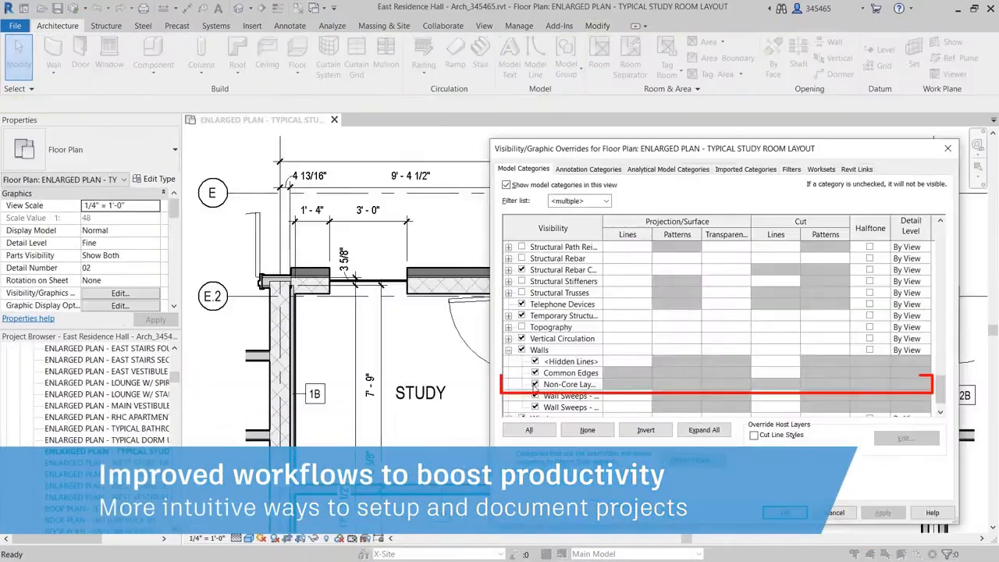
Hide the walls' Non-Core Layers in the enlarged typical study room floor plan
left_click(535, 385)
left_click(883, 512)
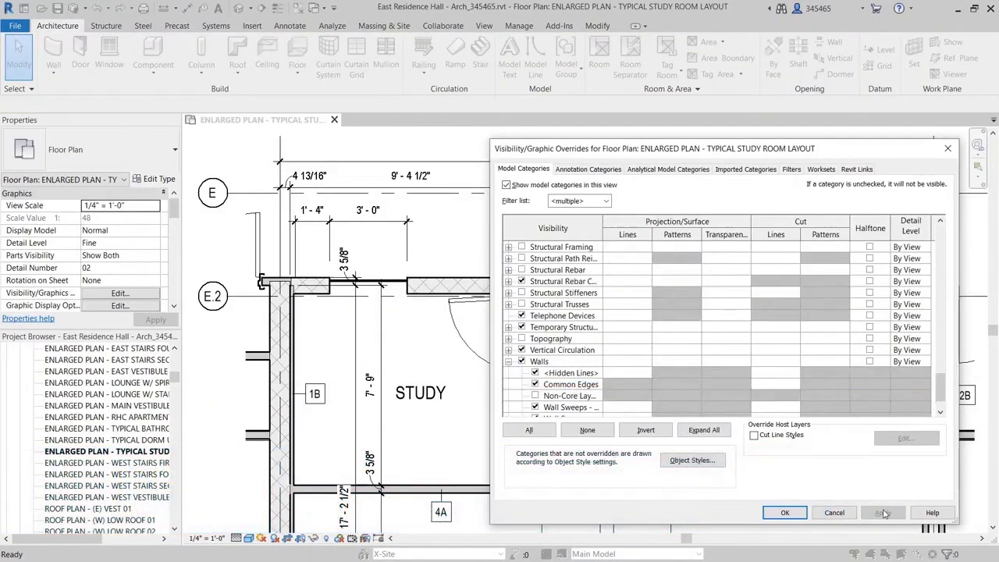
left_click(804, 514)
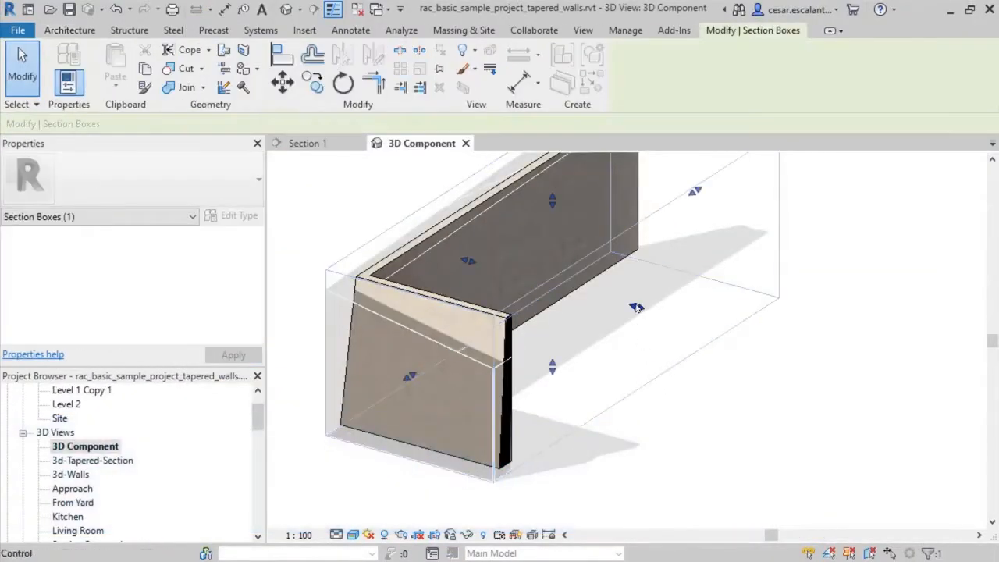
middle_click_drag(636, 308, 874, 437, "shift")
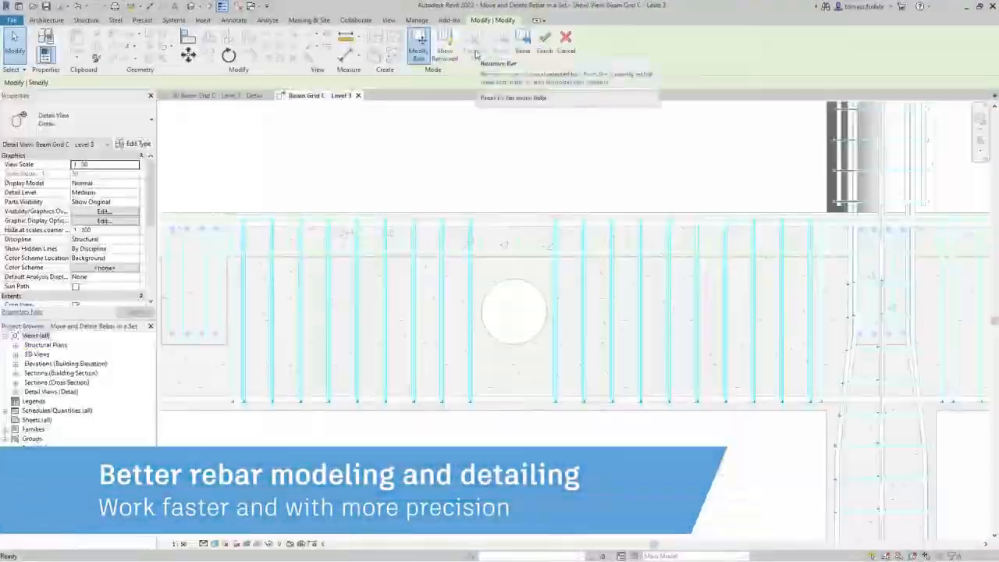
Select the rebar directly beside the circular opening in the beam
left_click(553, 312)
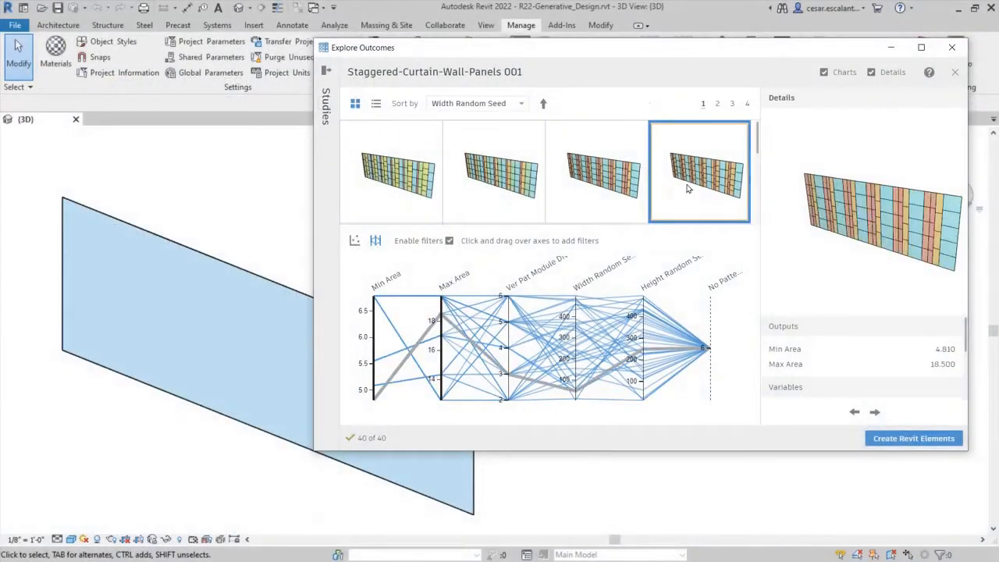
View the second outcome of the Staggered-Curtain-Wall-Panels study
left_click(503, 176)
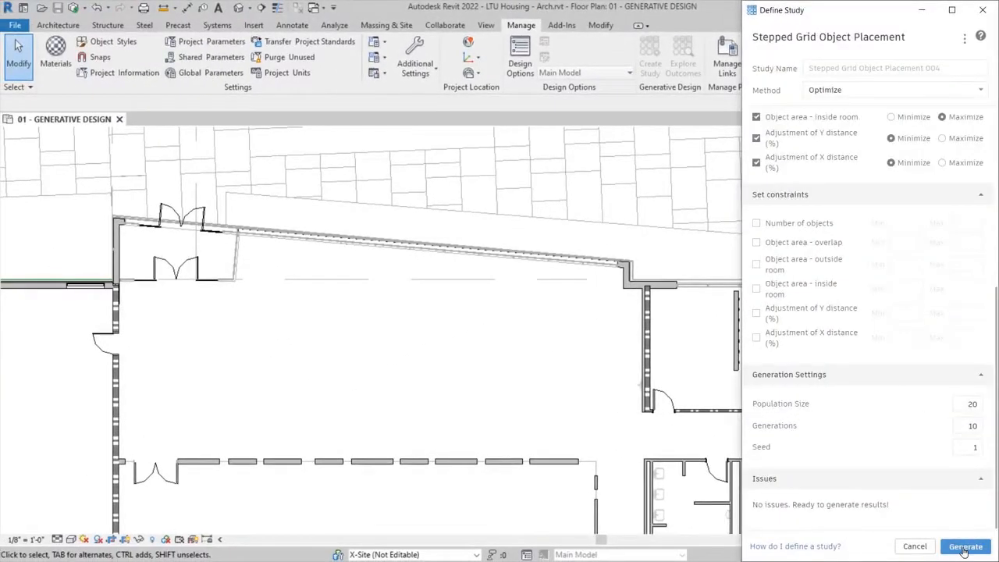
Generate the Stepped Grid Object Placement study with the Optimize method
left_click(964, 548)
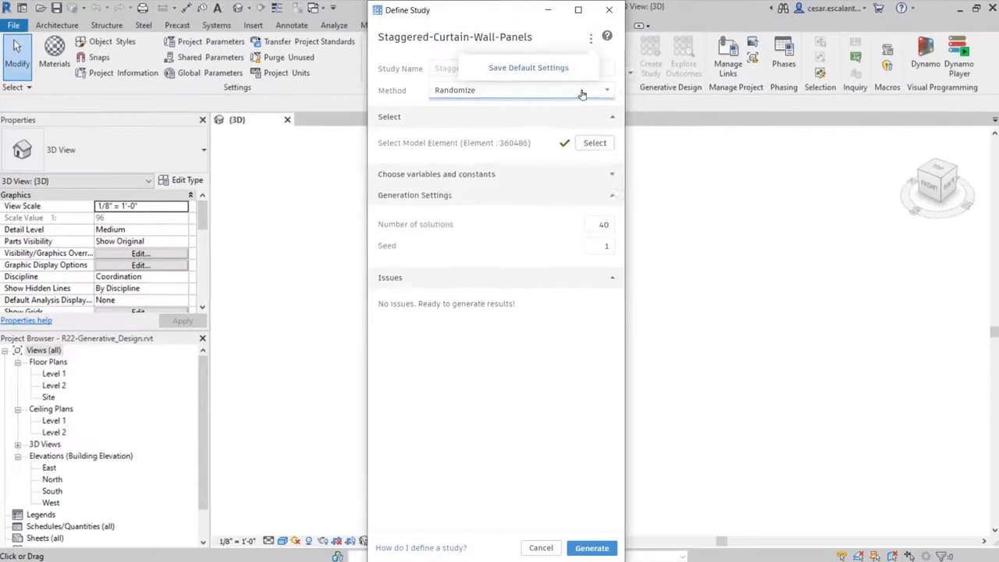
Define a Stepped Grid Object Placement study by picking the room and choosing a family instance to place
left_click(752, 218)
left_click(547, 376)
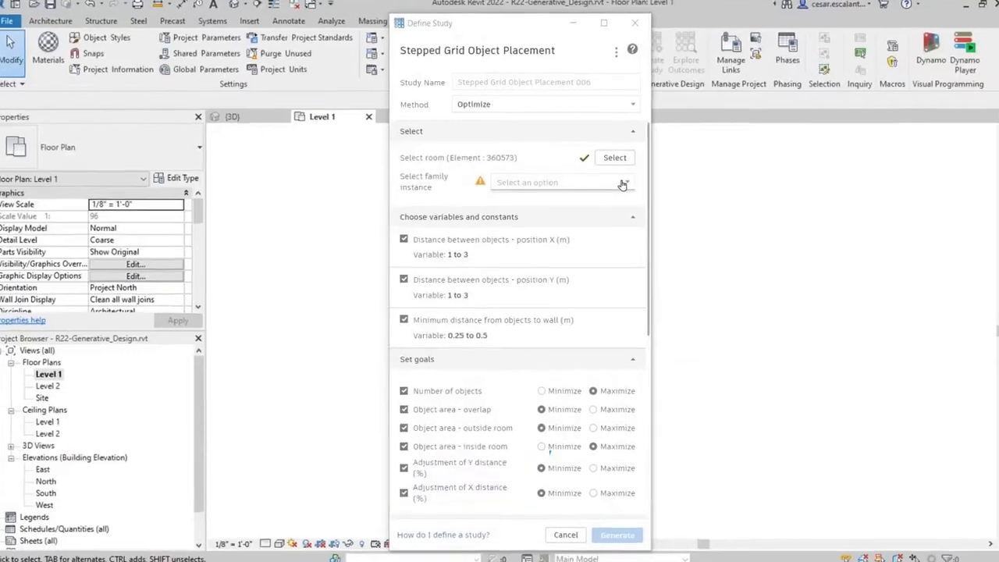
left_click(622, 186)
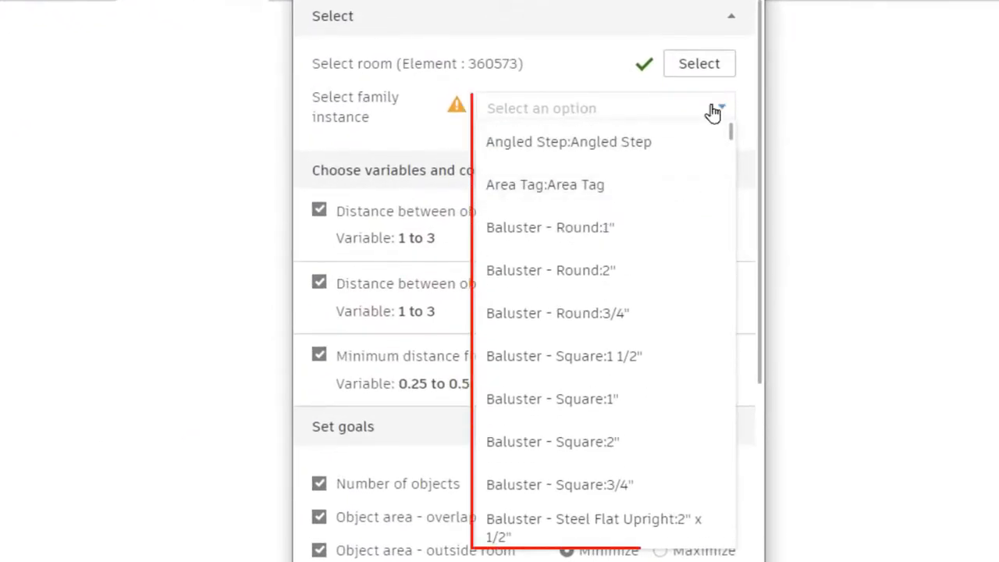
scroll(674, 192, "down", 10)
left_click(574, 441)
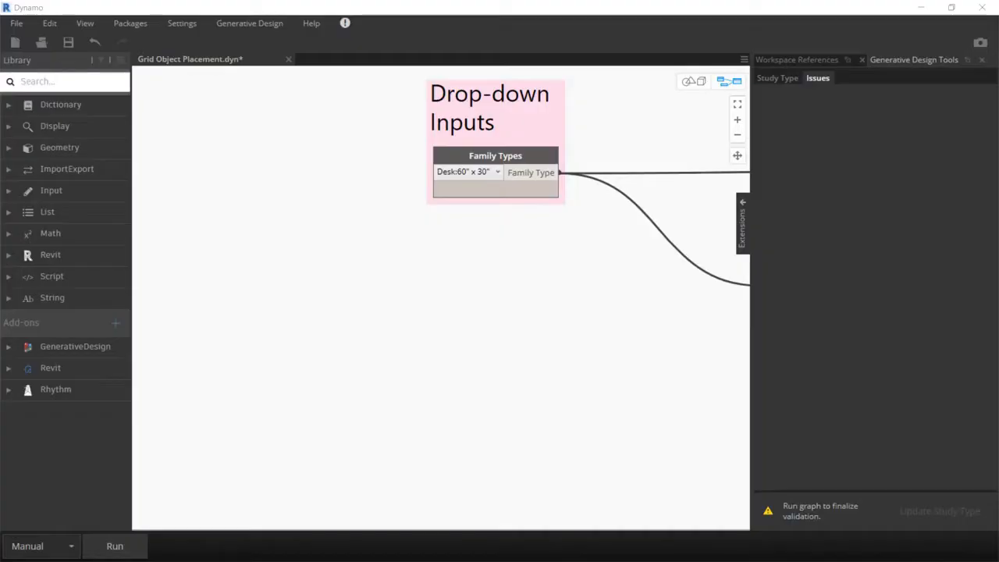
Choose a different family type in Dynamo's Family Types node and open the node's options
left_click(484, 171)
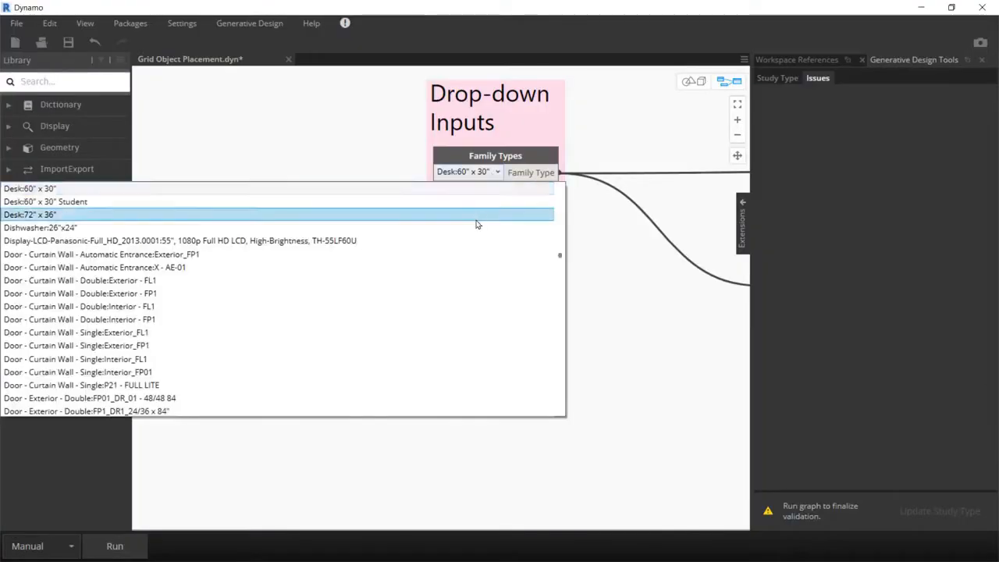
scroll(478, 231, "down", 5)
scroll(478, 232, "down", 10)
left_click(478, 239)
right_click(562, 160)
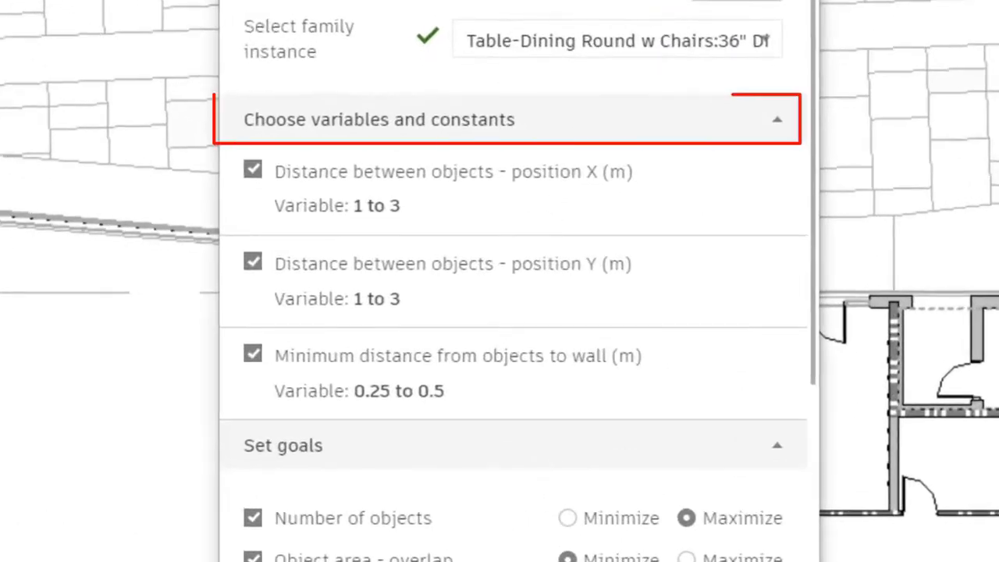
Turn off the variable for the distance between objects in position X
left_click(253, 170)
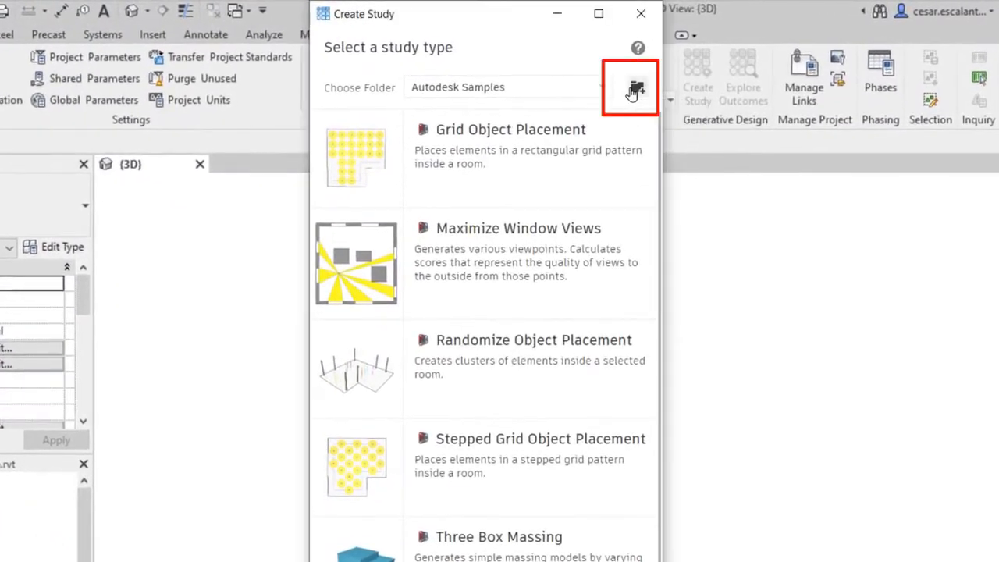
Add the Gen_Design folder from drive C to the managed study type folders and open the folder choices
left_click(635, 90)
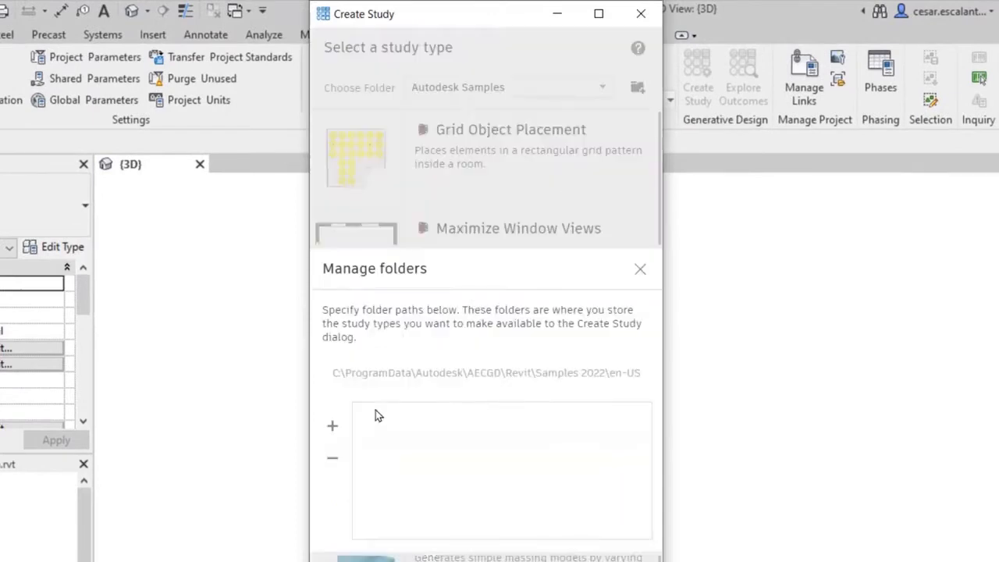
left_click(332, 427)
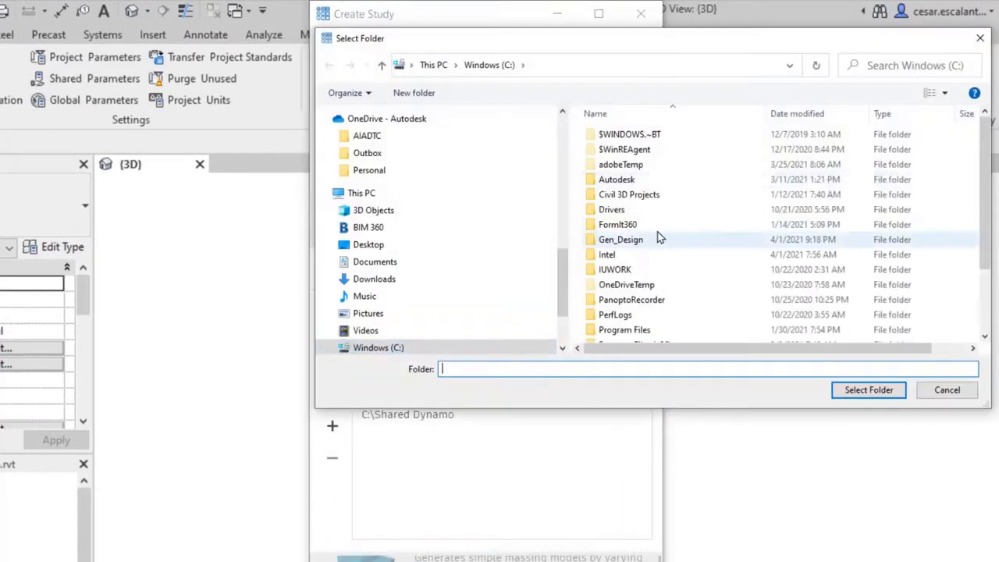
left_click(658, 237)
left_click(868, 389)
left_click(640, 270)
left_click(599, 89)
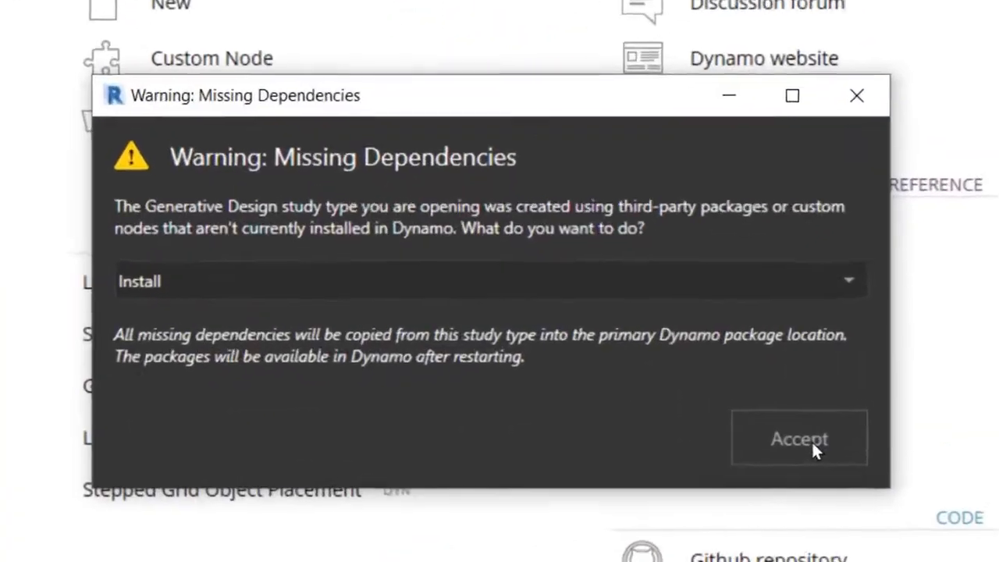
Accept installing the study type's missing dependencies in Dynamo
left_click(865, 459)
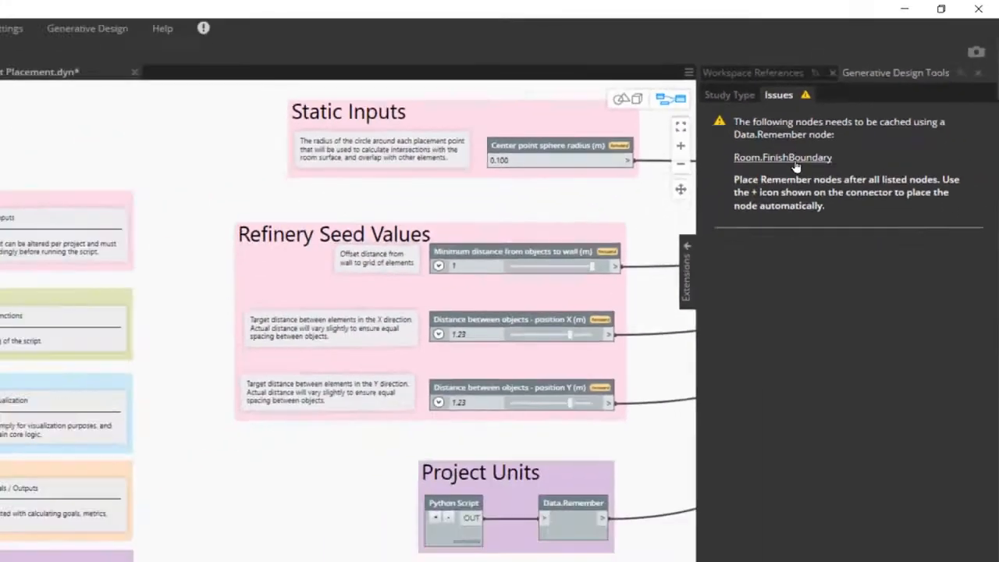
Address the caching issue of the Room.FinishBoundary node with a Data.Remember node
left_click(604, 310)
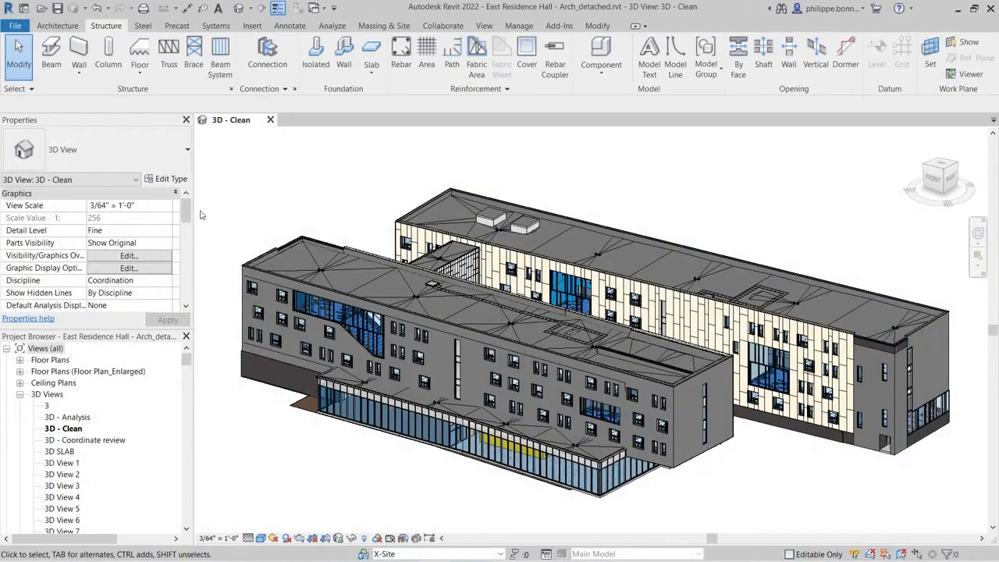
Show grids in the 3D view on the 00 FIRST, 02 SECOND and 03 THIRD finish floors and TOP OF PARAPET
left_click_drag(187, 215, 187, 229)
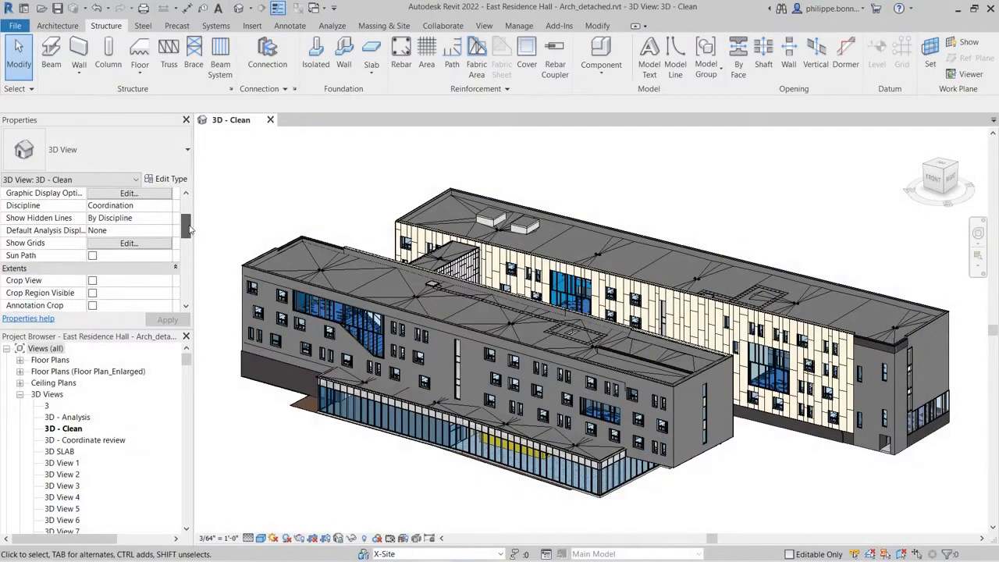
left_click(153, 248)
left_click(730, 255)
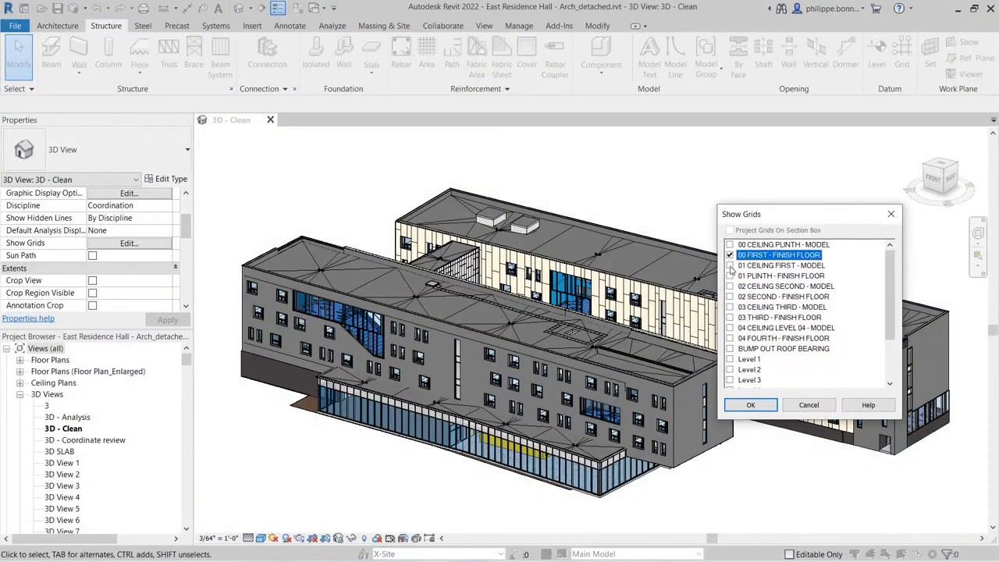
left_click(729, 296)
left_click(729, 318)
scroll(733, 320, "down", 2)
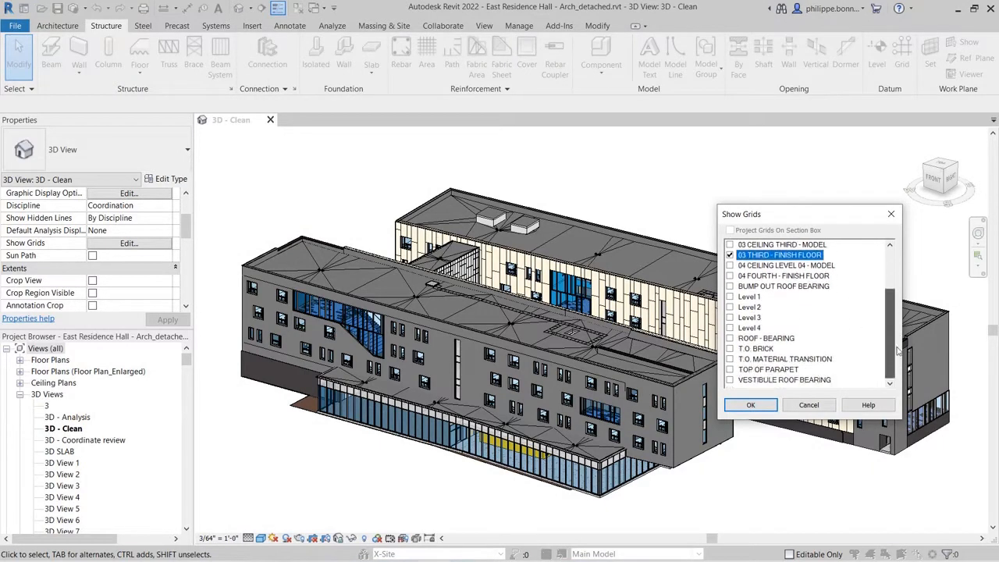
left_click(729, 370)
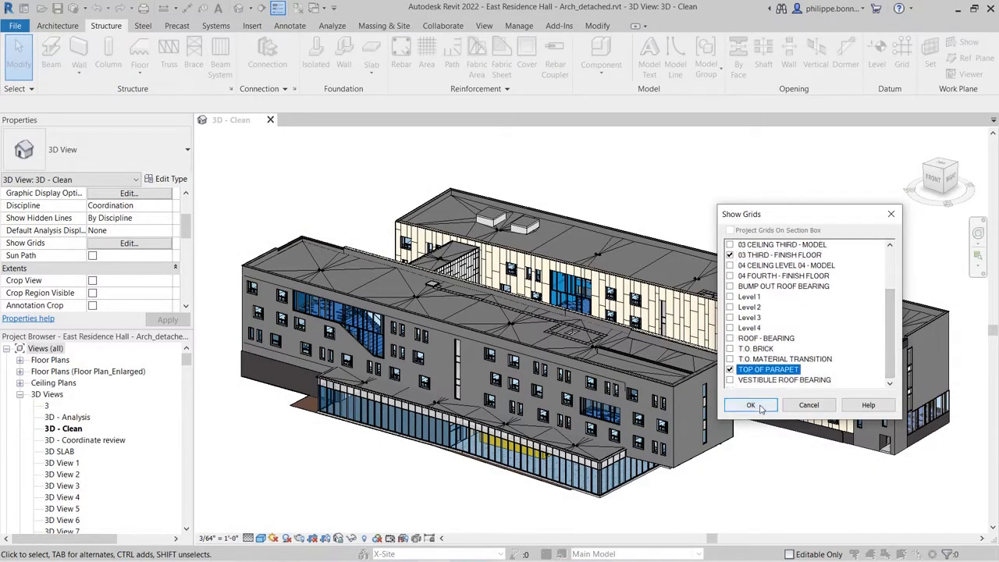
left_click(750, 405)
middle_click_drag(763, 463, 359, 442, "shift")
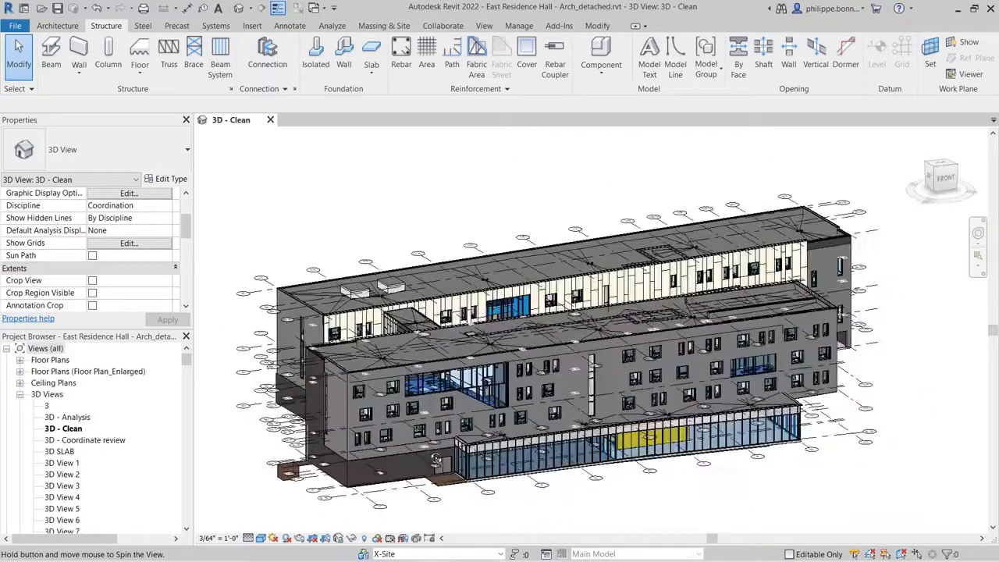
Hide the grids on the 02 SECOND and 03 THIRD finish floors in the 3D view
left_click(129, 243)
left_click(730, 298)
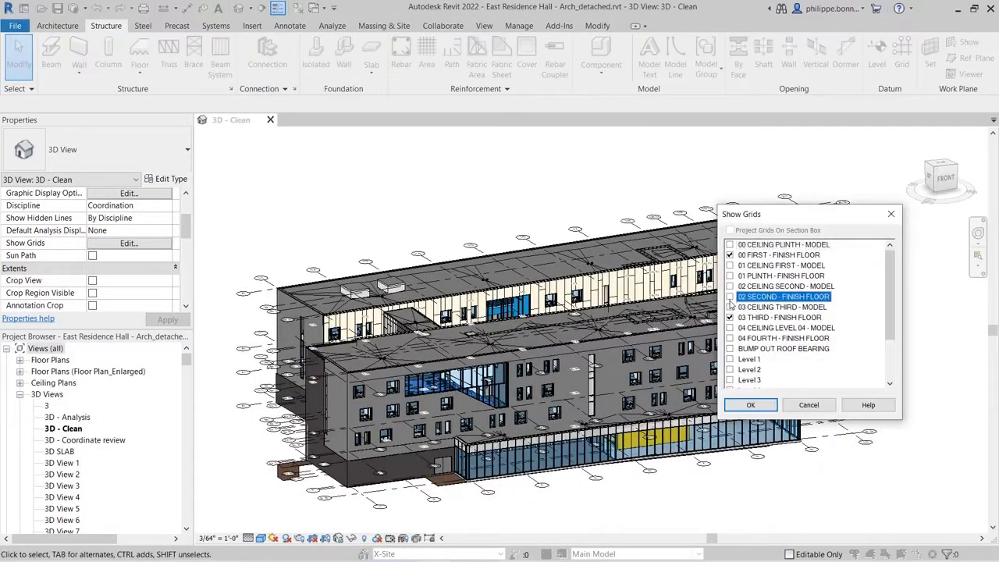
left_click(730, 318)
left_click(751, 405)
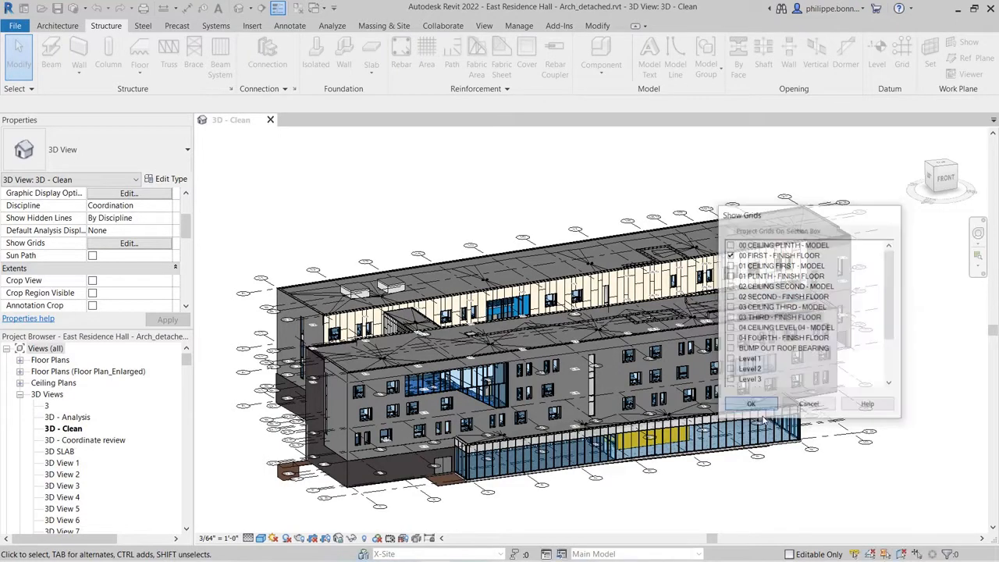
Extend the end of grid 10 farther out in front of the building in the 3D view
middle_click_drag(809, 504, 769, 491, "shift")
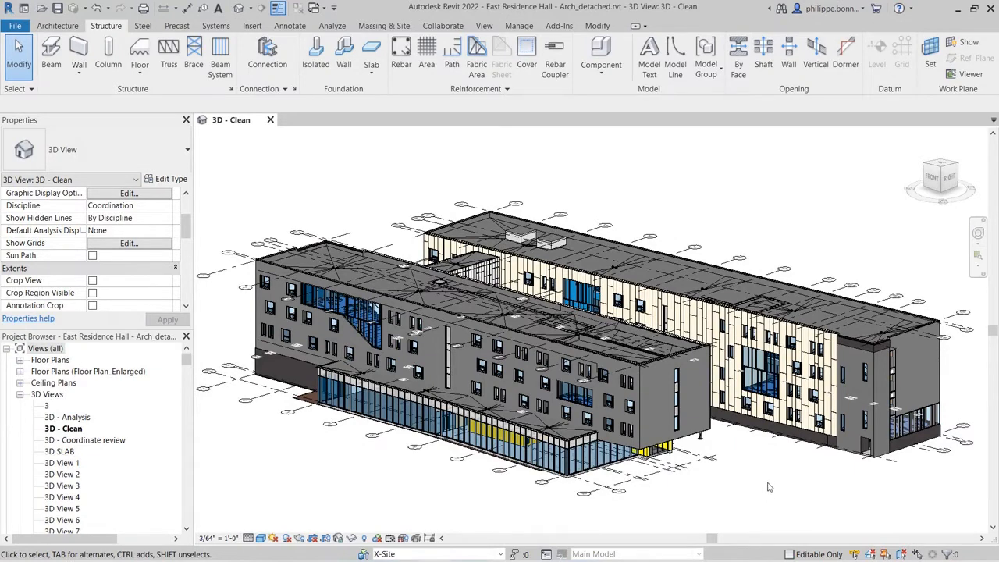
left_click(590, 440)
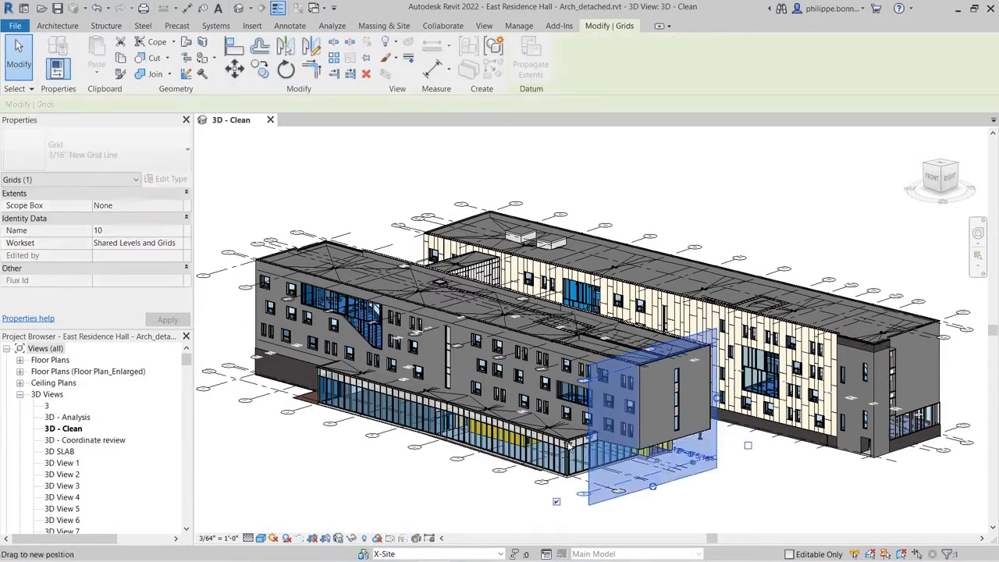
left_click_drag(569, 445, 528, 461)
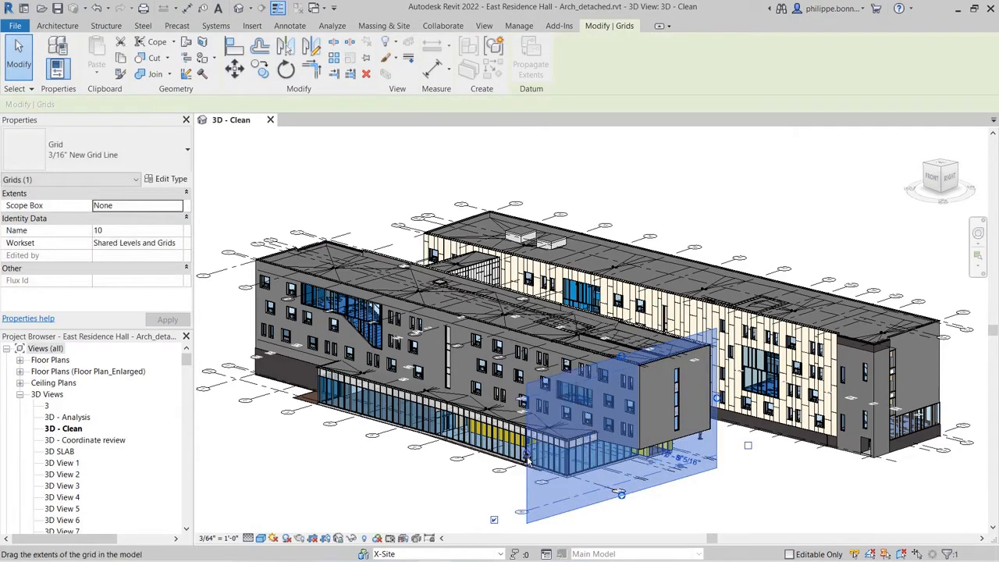
key("Escape")
Select grid F.8 and grid 2 one at a time to examine their planes and properties
scroll(375, 414, "up", 5)
middle_click_drag(296, 414, 381, 414)
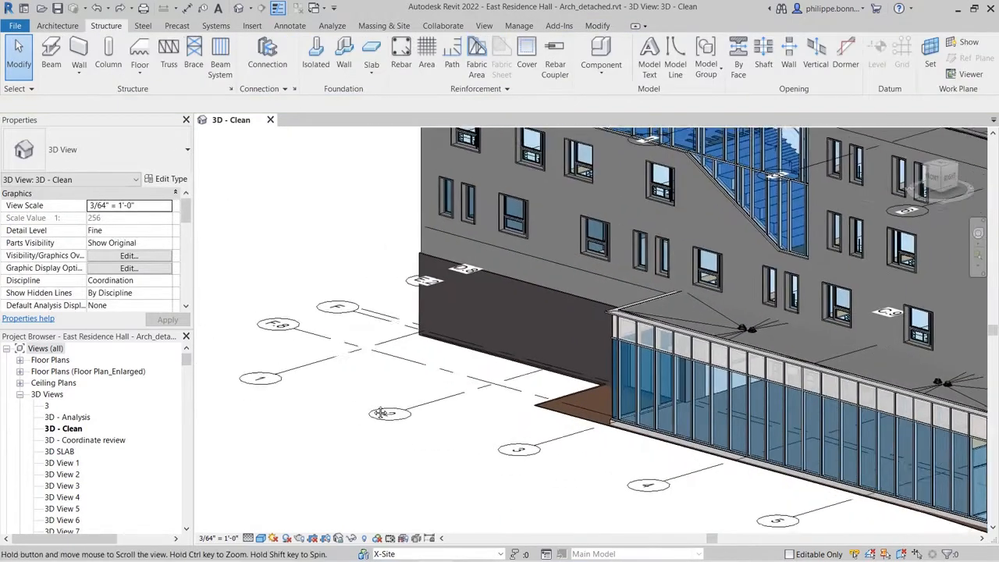
left_click(349, 329)
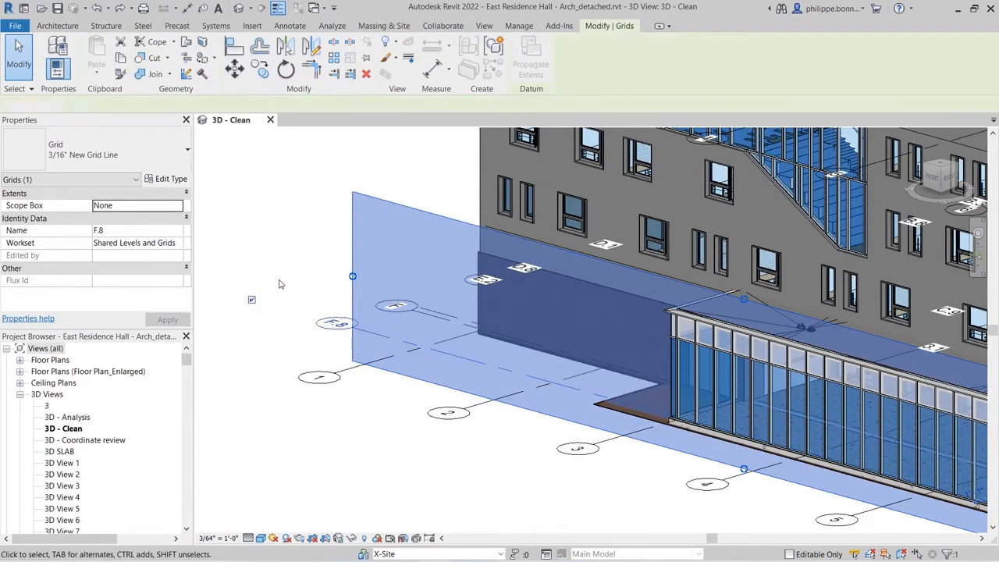
left_click(280, 284)
scroll(280, 284, "down", 6)
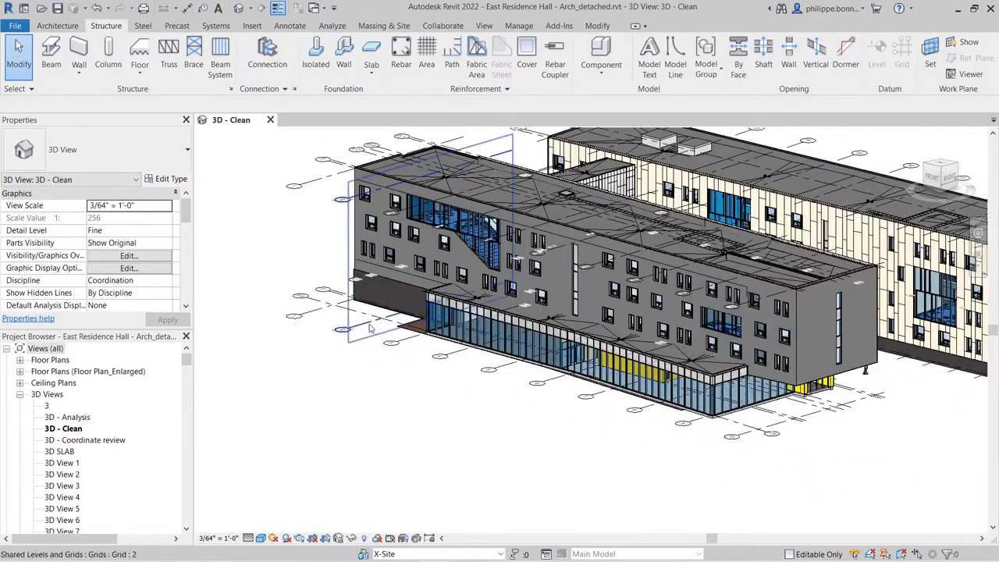
left_click(371, 329)
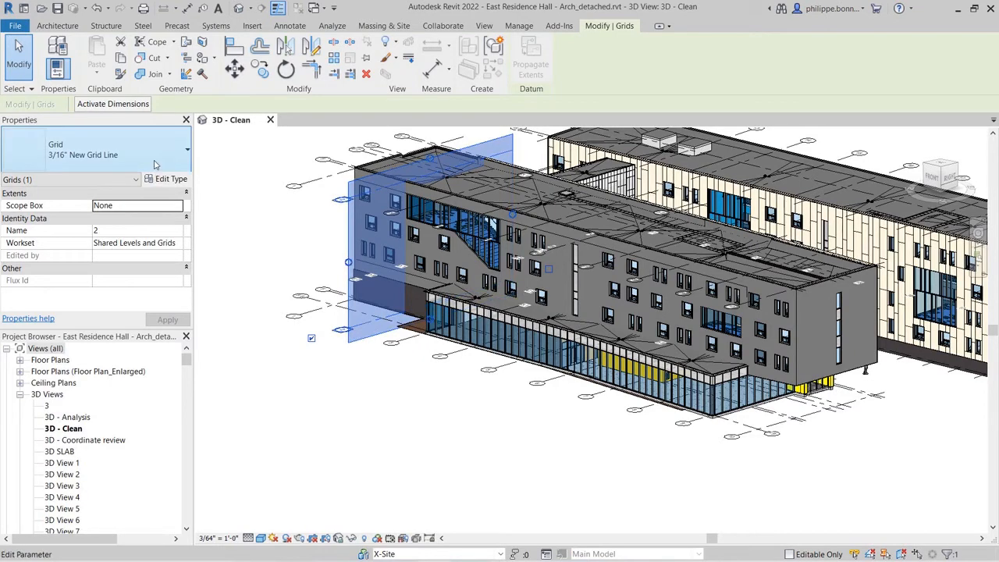
left_click(413, 473)
Select grids 3, 6 and 8 along the front of the building and hide these elements in the view
middle_click_drag(413, 473, 373, 458, "shift")
left_click(375, 464)
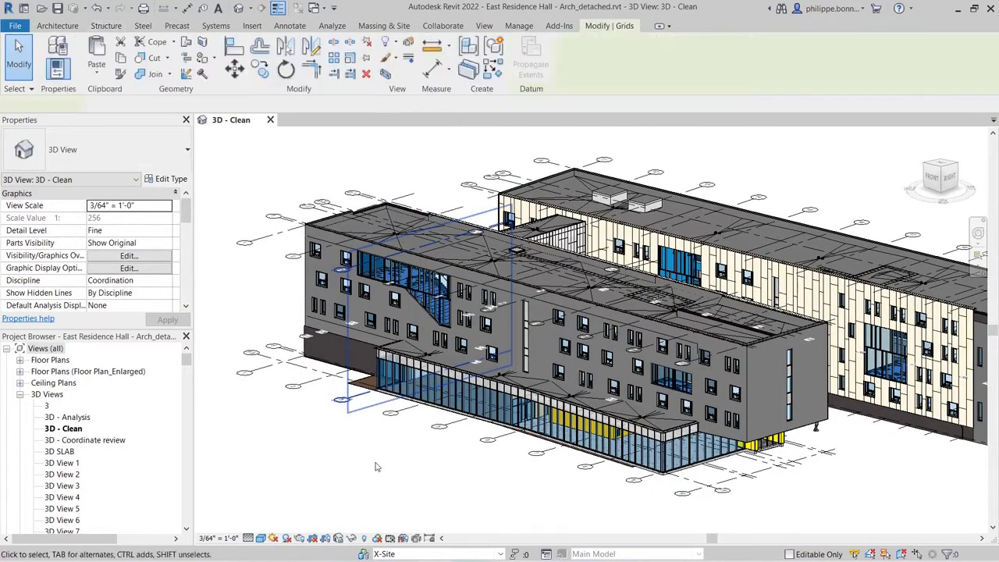
left_click(487, 451, "ctrl")
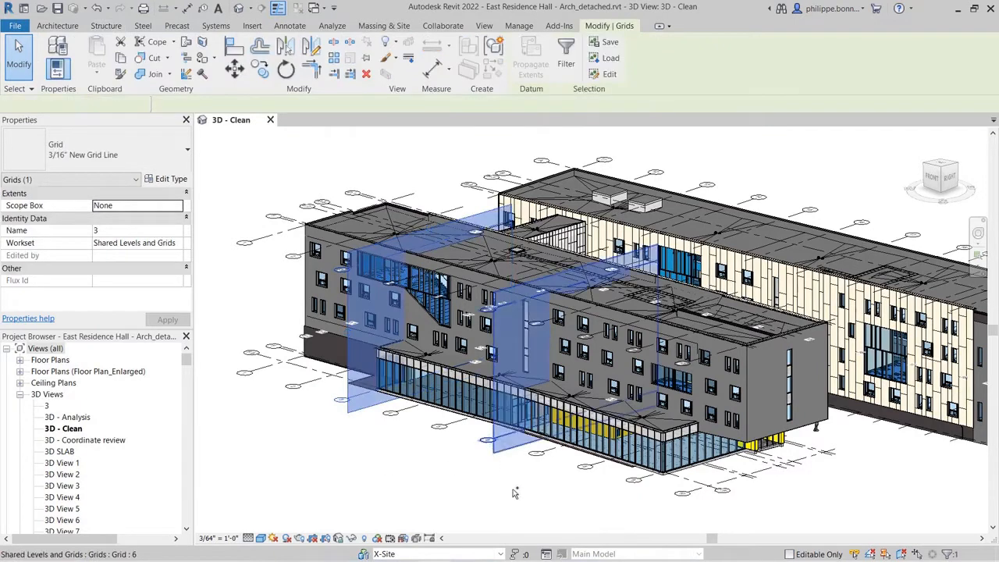
left_click(571, 479, "ctrl")
right_click(266, 434)
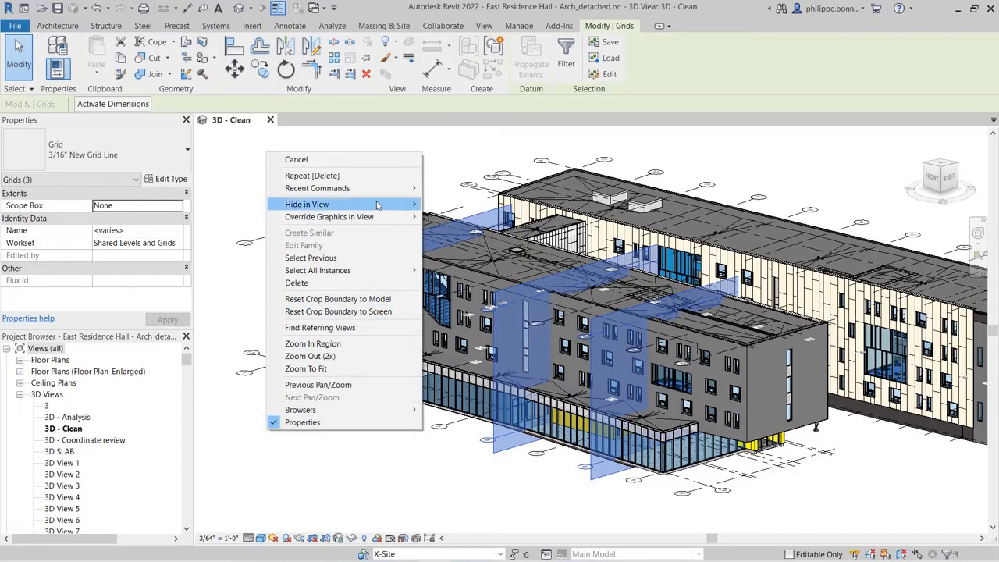
mouse_move(413, 205)
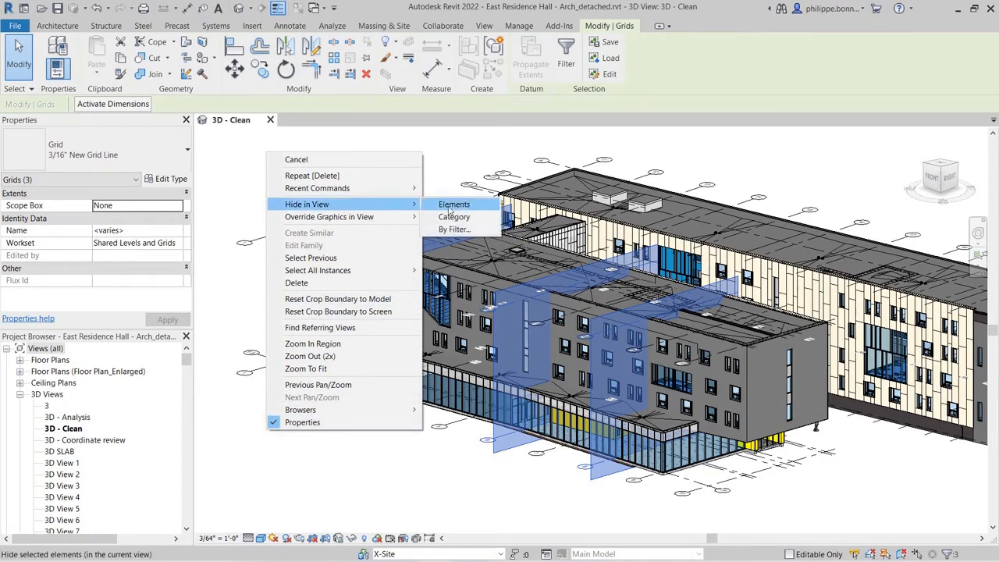
left_click(451, 204)
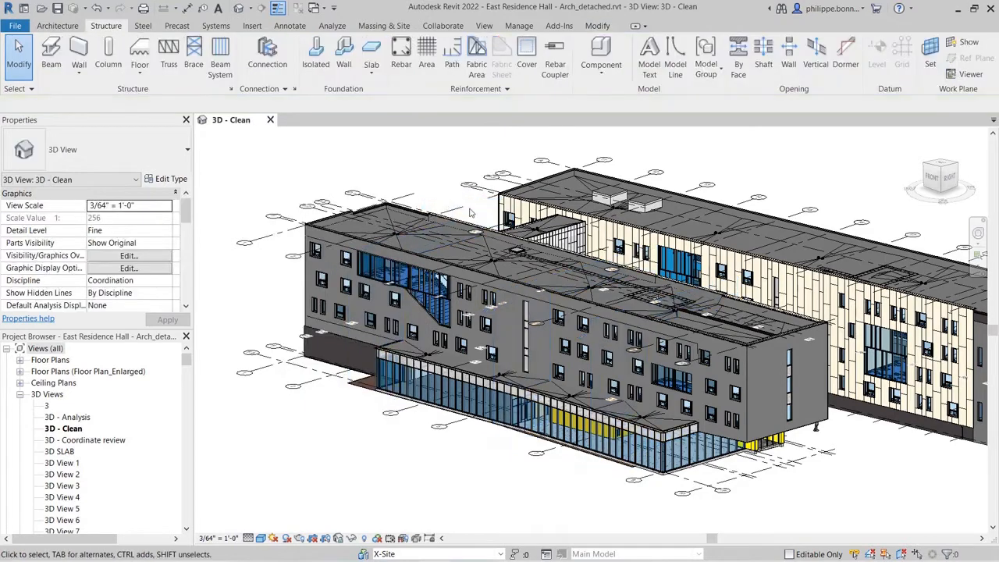
Override the graphics of grids 4 and 5 by element so they display as halftone in the 3D view
key("ctrl+z")
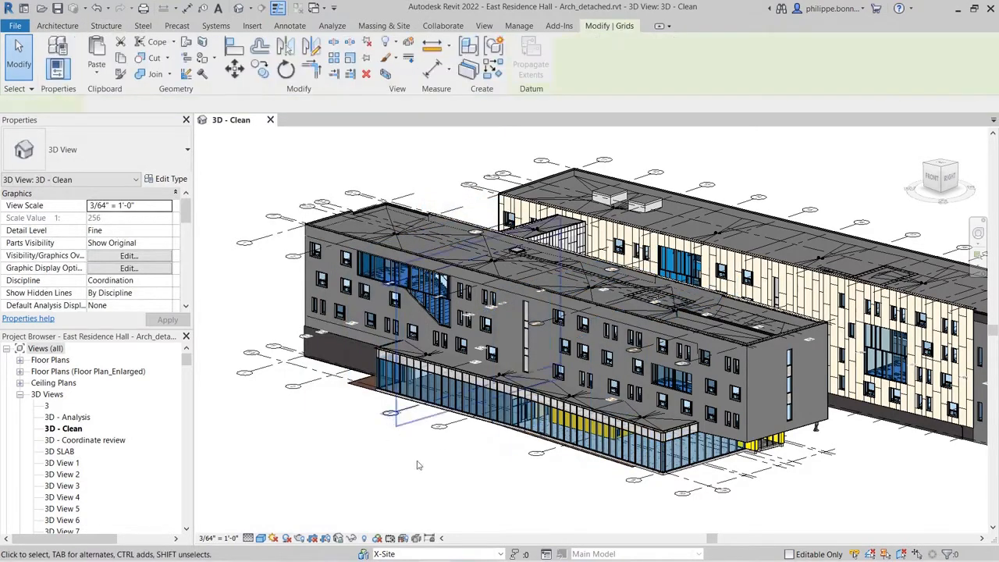
right_click(405, 475)
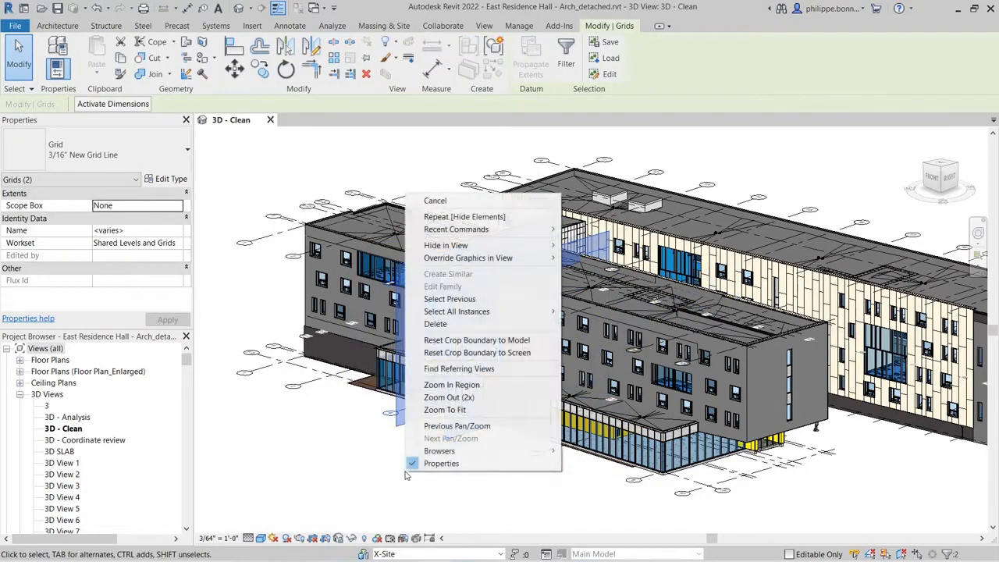
mouse_move(469, 258)
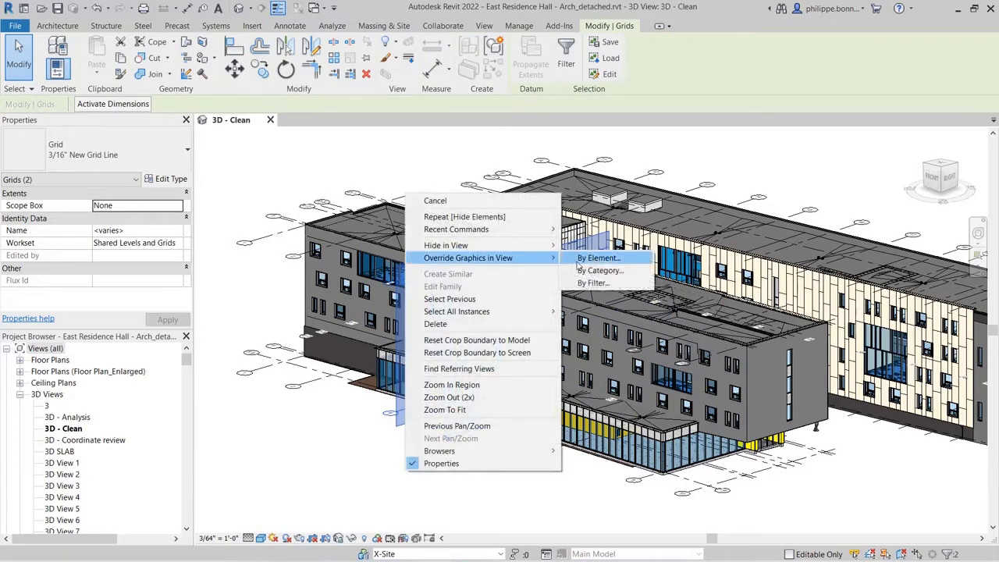
left_click(578, 267)
left_click(604, 198)
left_click(554, 312)
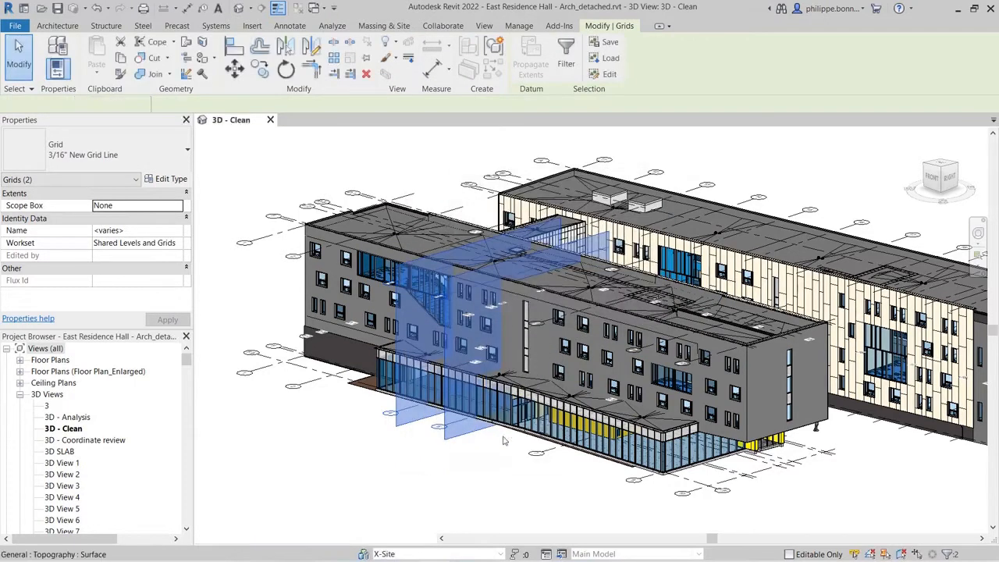
Delete grid 5 from the model
left_click(475, 473)
right_click(449, 436)
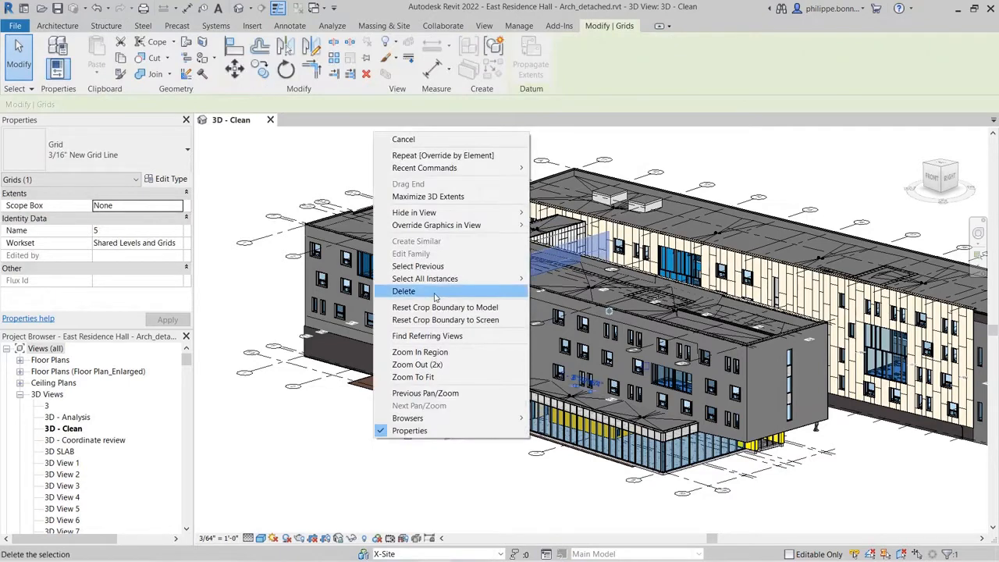
left_click(435, 291)
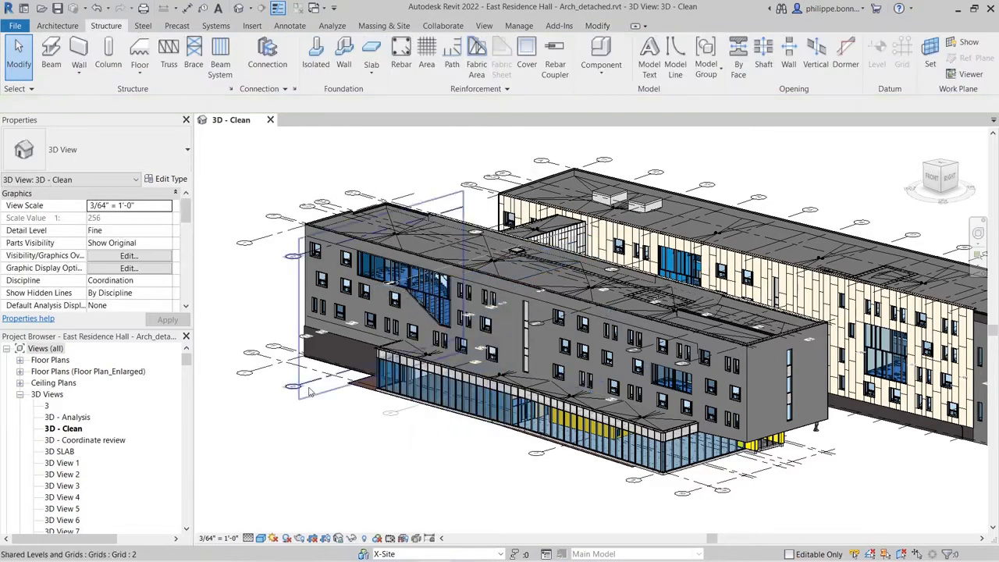
Copy grid 2 to a new position beside it, and draw a structural wall along grid F.8 from its intersection with grid 1
left_click(289, 434)
key("c")
key("o")
left_click(344, 428)
type("2")
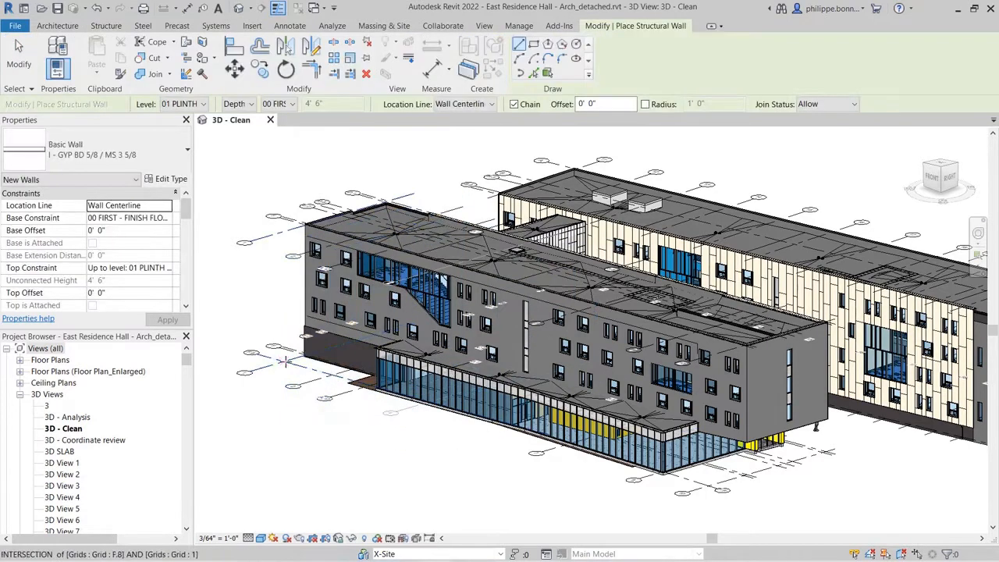
key("Escape")
key("Escape")
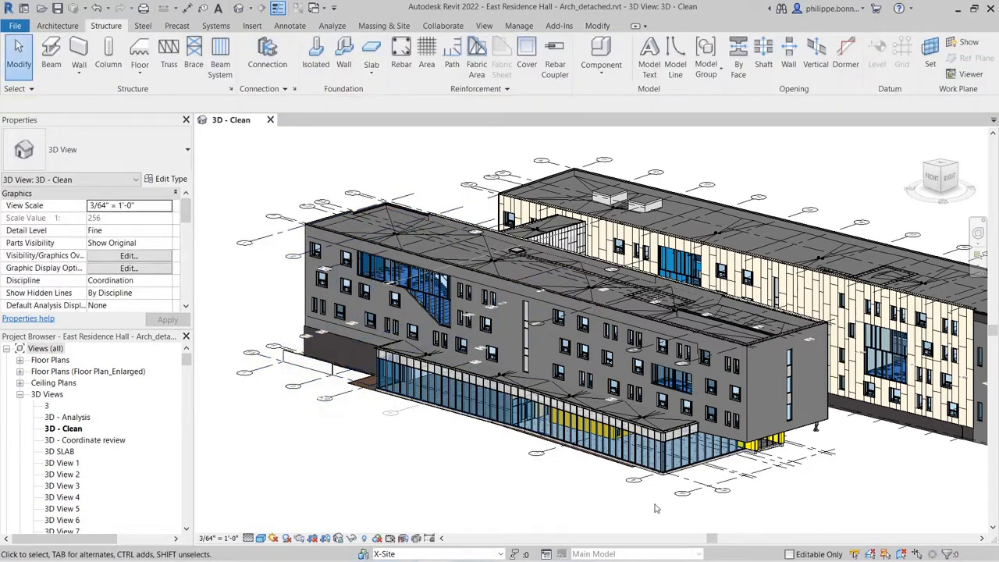
Change the type of grid 10 to Solid
left_click(673, 499)
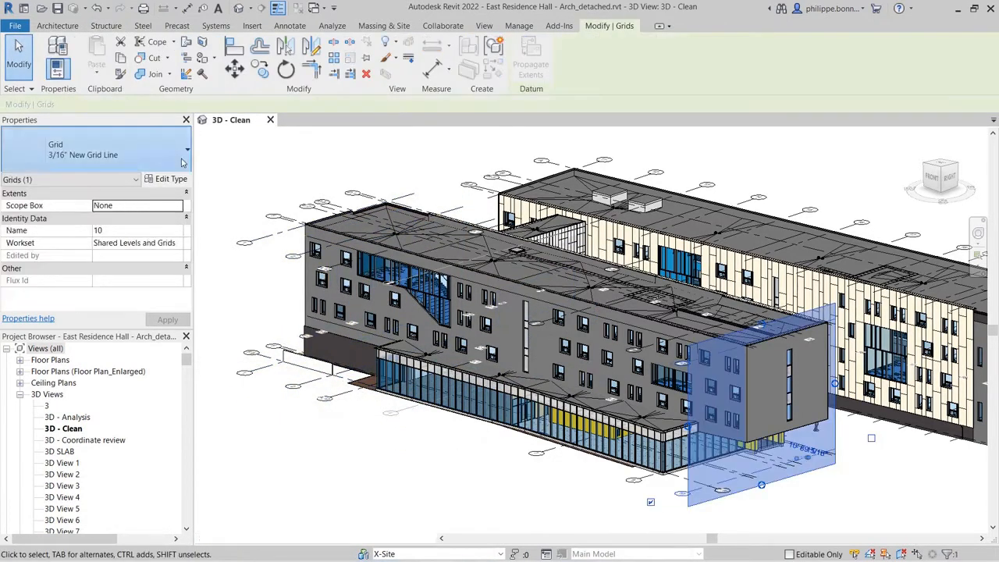
left_click(182, 162)
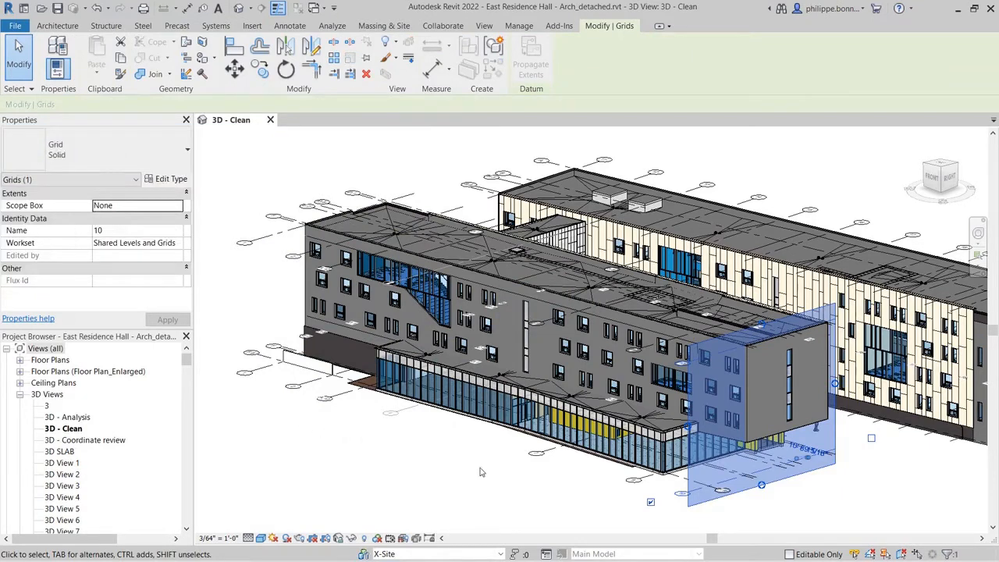
key("Escape")
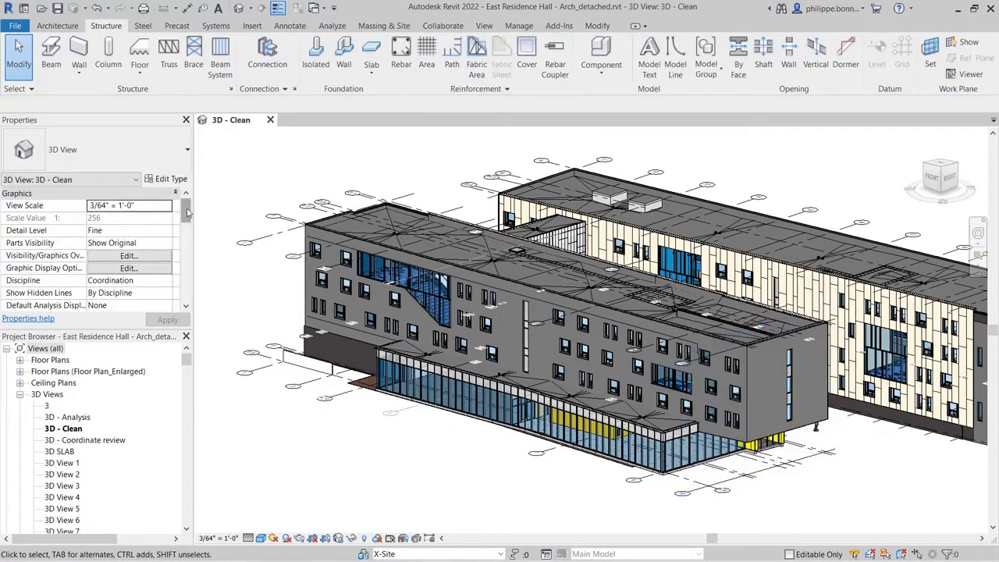
Enable the section box of the 3D view and pull in its sides to isolate the building corner near grid 1
left_click_drag(187, 210, 187, 242)
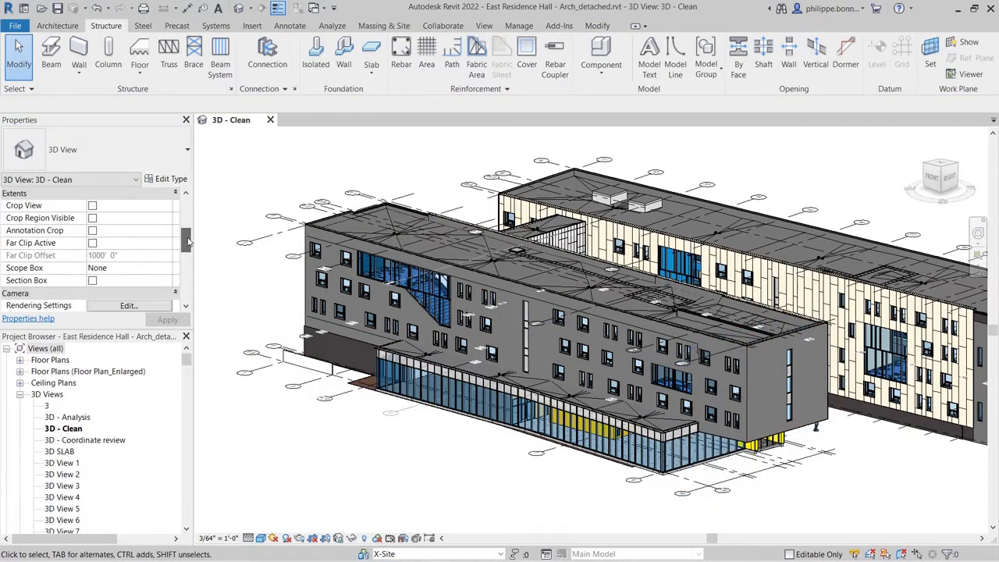
left_click(93, 281)
left_click_drag(283, 358, 474, 307)
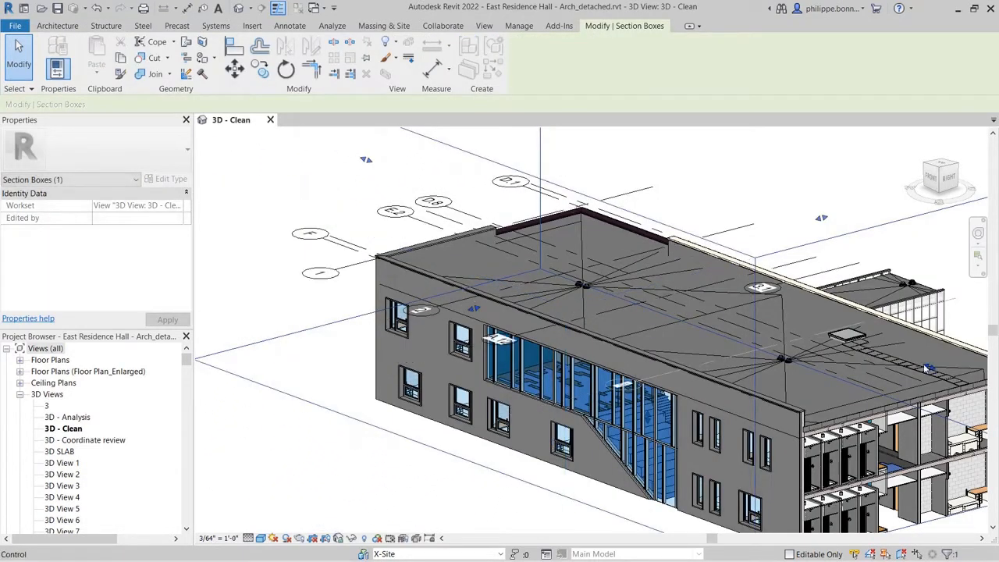
left_click_drag(926, 368, 680, 274)
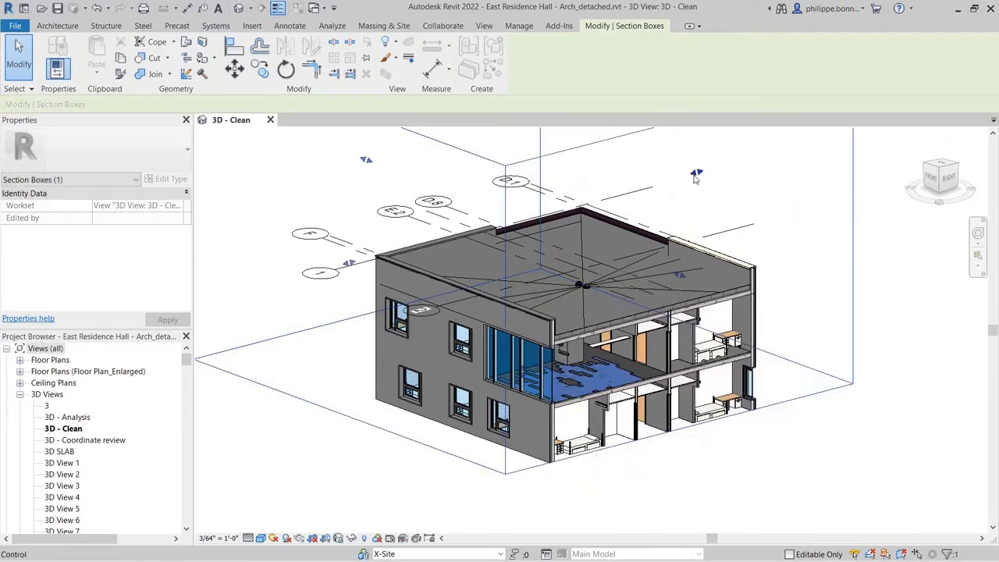
left_click_drag(695, 176, 567, 209)
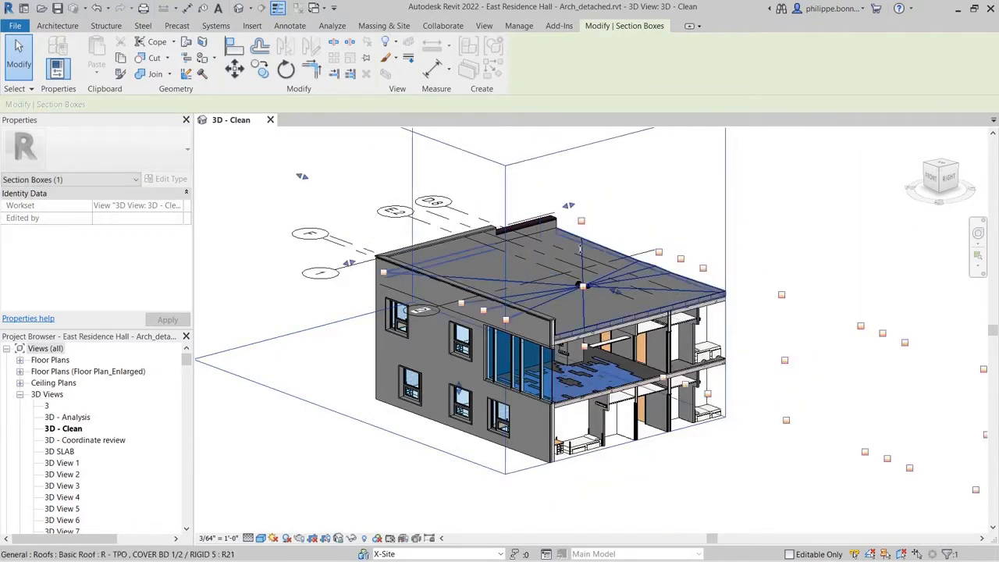
key("Escape")
Pull the section box face near grid 1 inward toward the building corner so the grid heads move with it
scroll(406, 244, "up", 2)
left_click(278, 136)
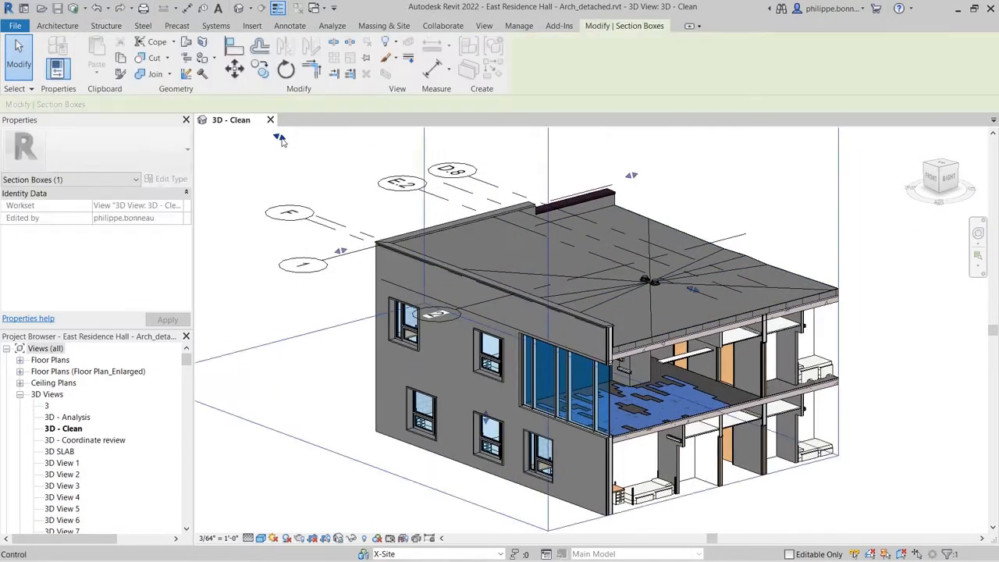
left_click_drag(417, 226, 437, 234)
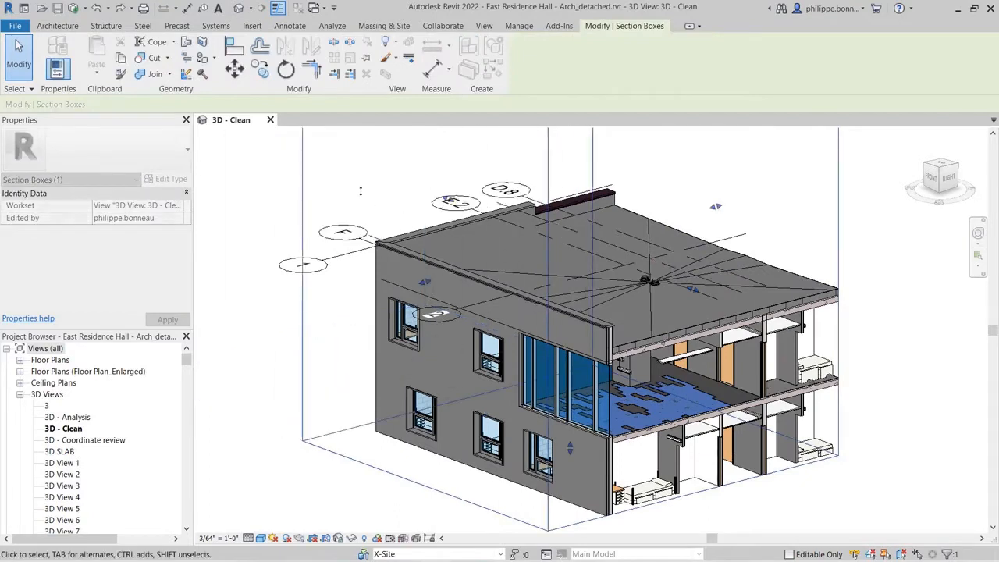
left_click(290, 490)
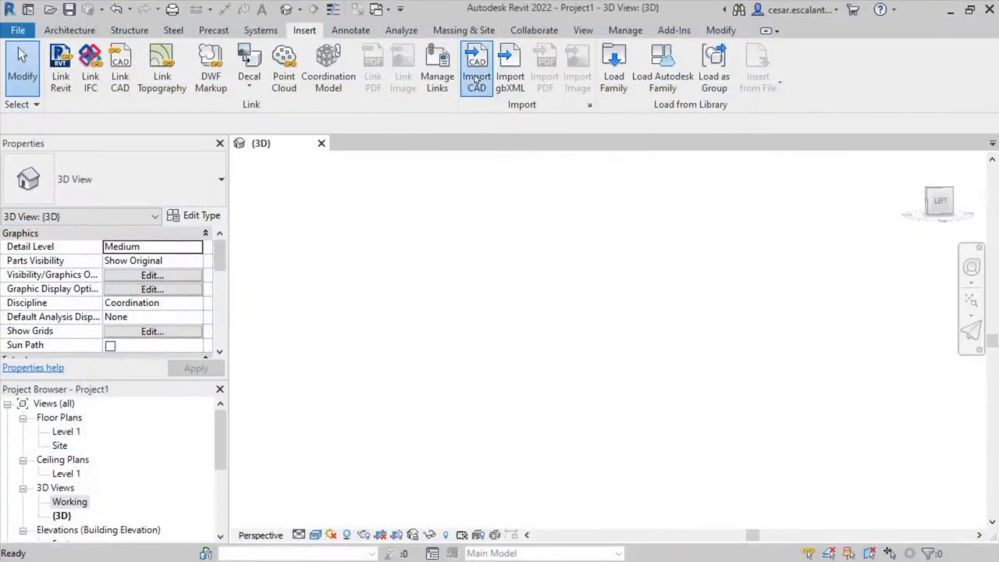
Import the FormIt file Concept_Building.axm from the Concept_Design folder, including its FormIt levels, placed at Level 1
left_click(475, 79)
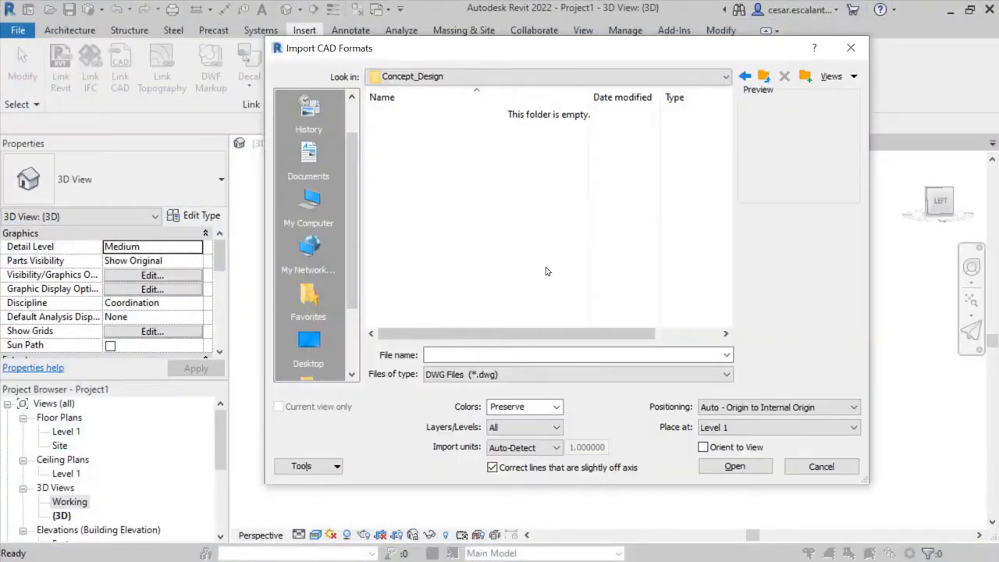
left_click(559, 374)
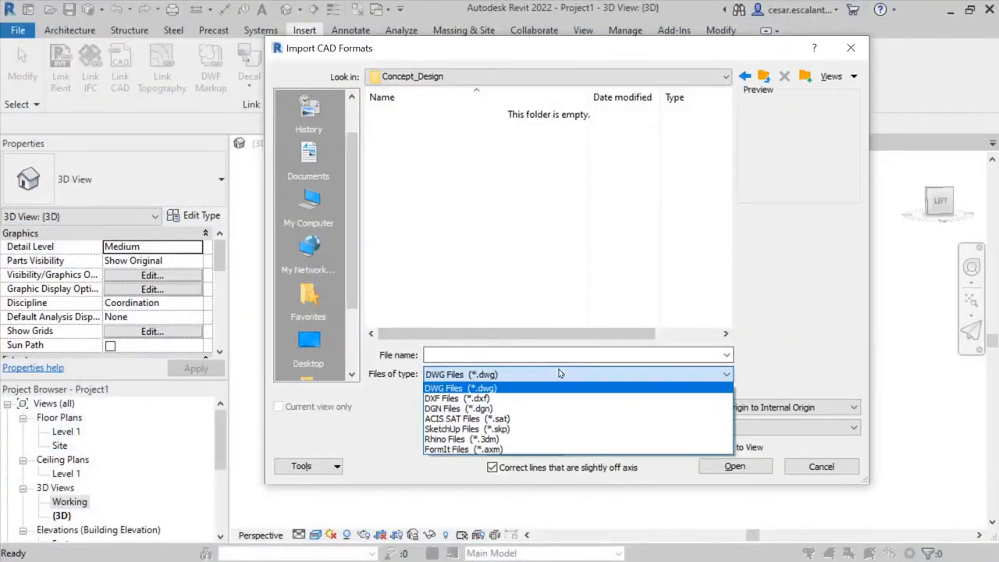
left_click(513, 451)
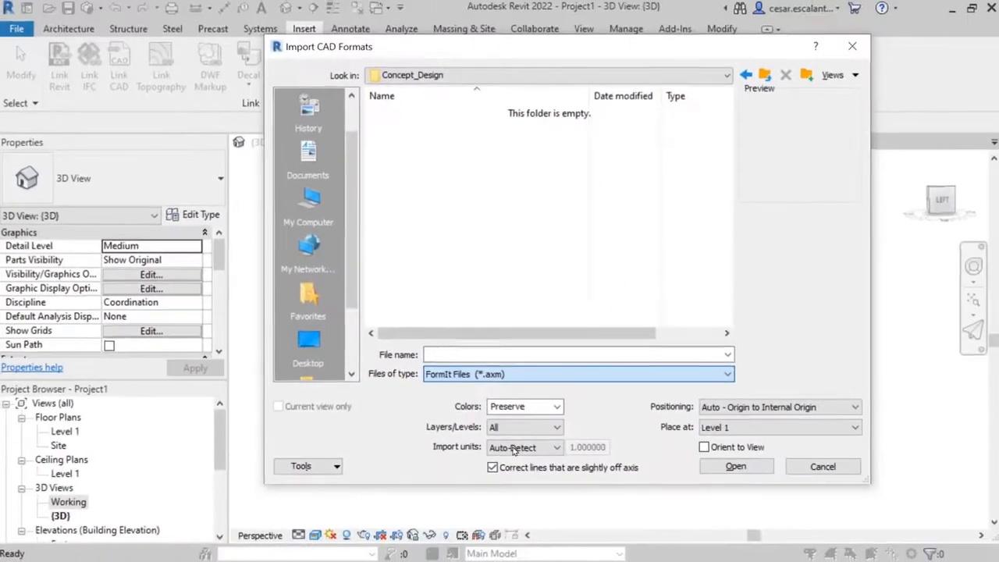
left_click(431, 114)
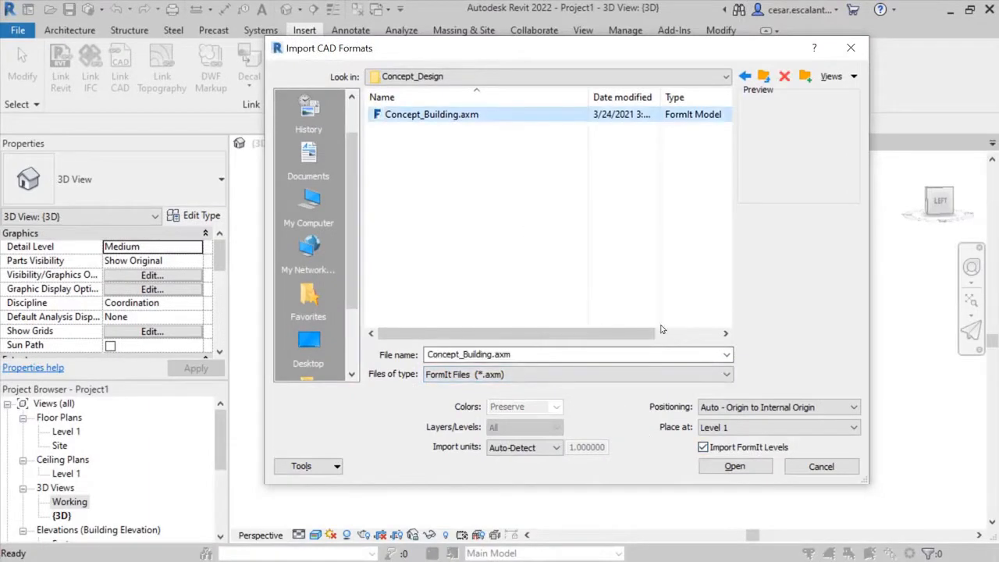
left_click(734, 465)
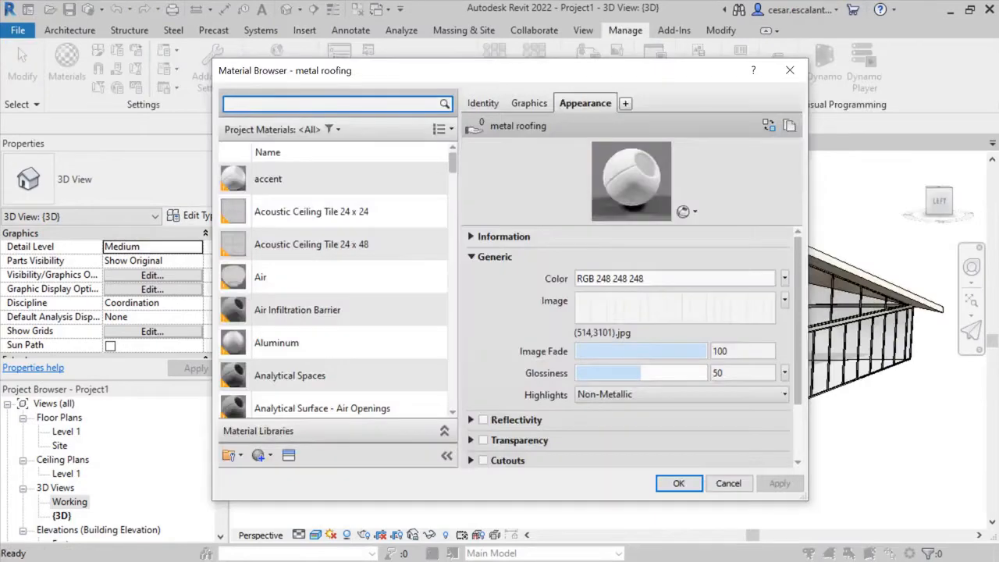
Filter the project materials in the material browser to the FormIt class
left_click(337, 130)
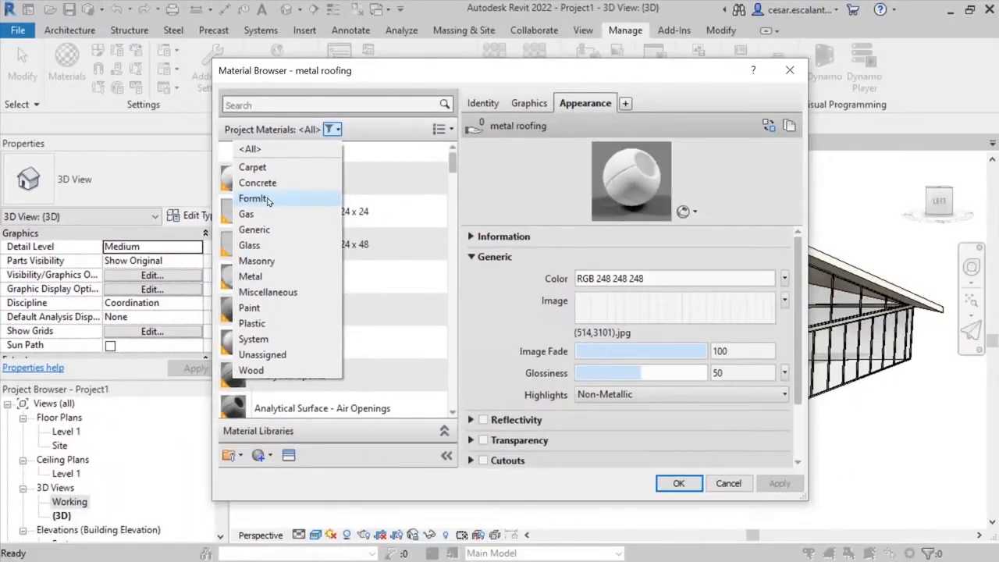
left_click(267, 200)
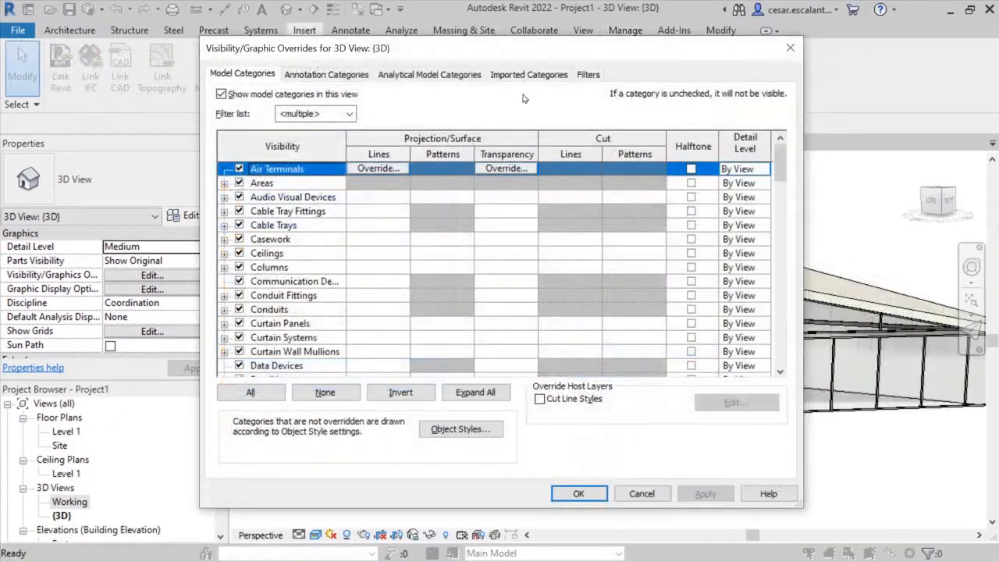
Examine the Concept_Building.axm layers in the 3D view's imported category visibility settings, from Canopies to Tower, and inspect the imported building
left_click(527, 75)
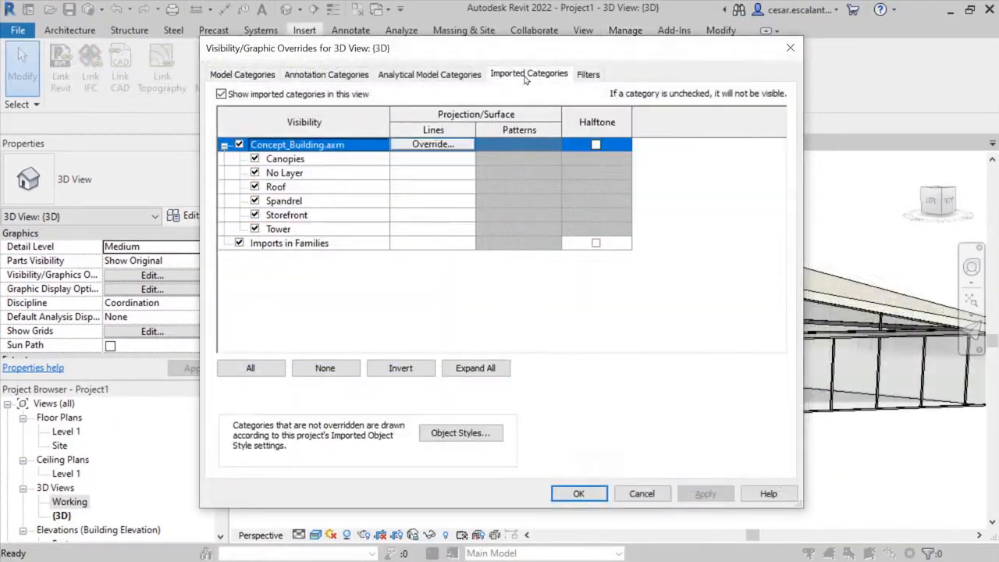
left_click(332, 160)
left_click(332, 174)
left_click(332, 188)
left_click(334, 201)
left_click(335, 213)
left_click(336, 229)
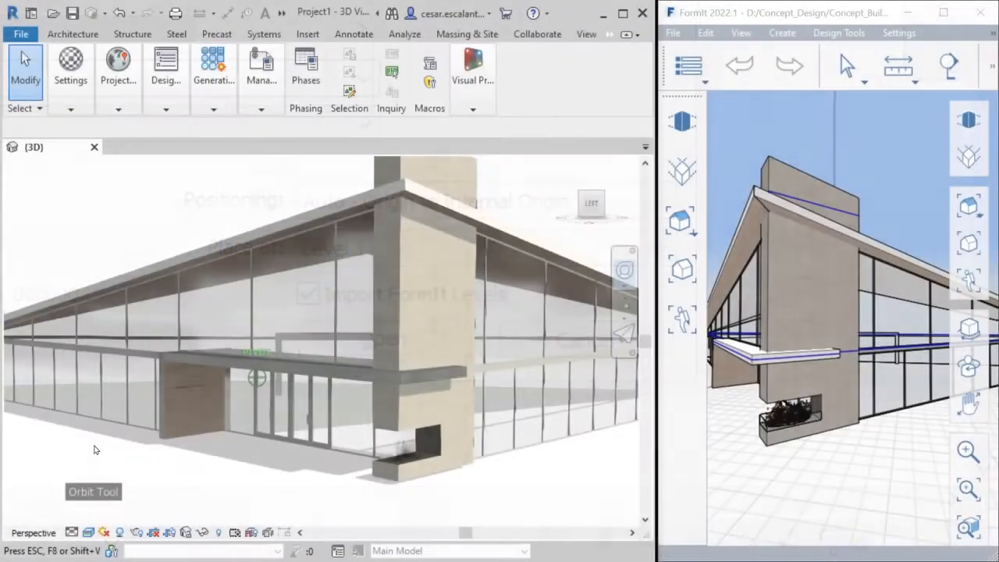
middle_click_drag(87, 450, 554, 452, "shift")
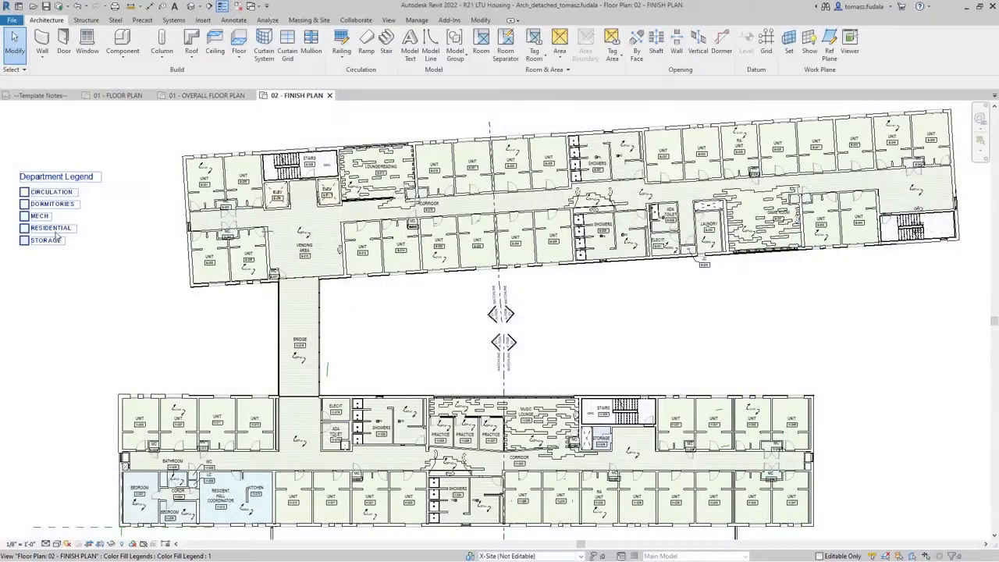
Open the color scheme of the Department Legend and duplicate the Department scheme as Name
left_click(63, 226)
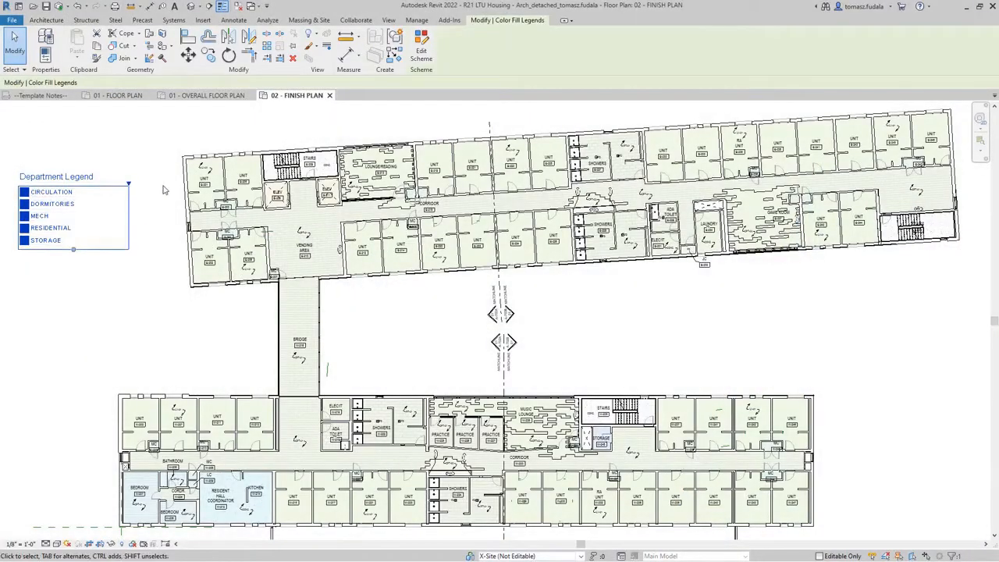
left_click(422, 54)
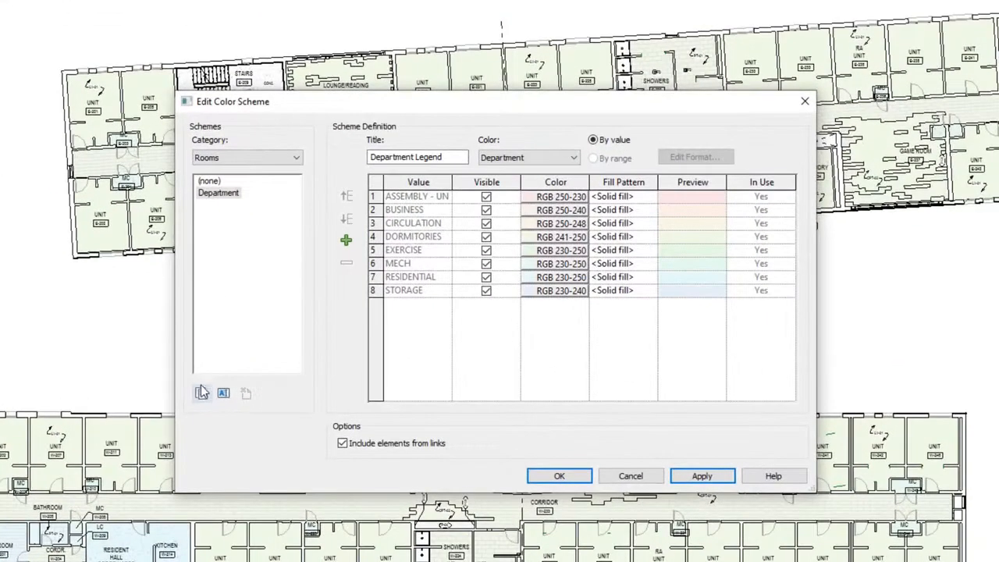
left_click(201, 393)
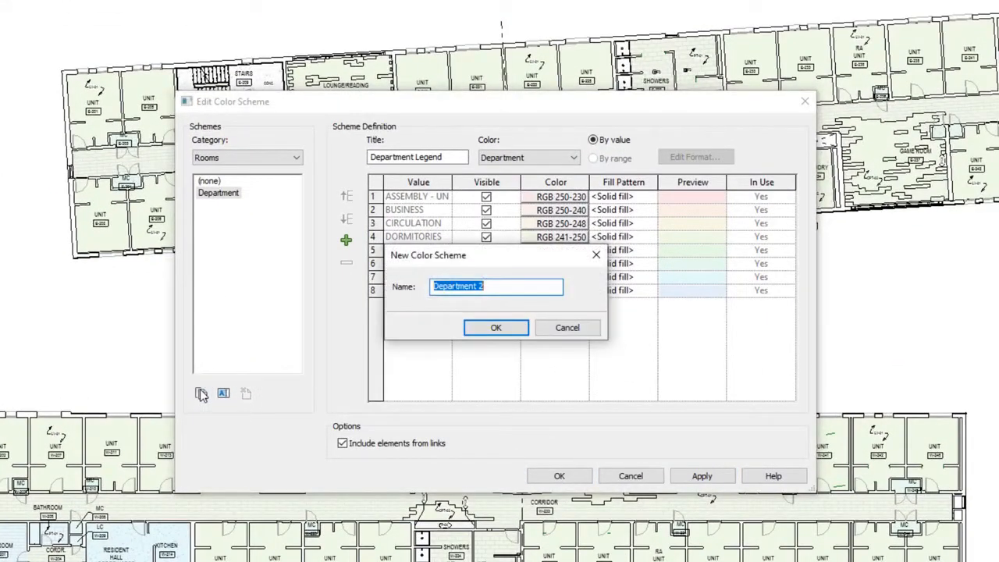
type("Name")
left_click(478, 329)
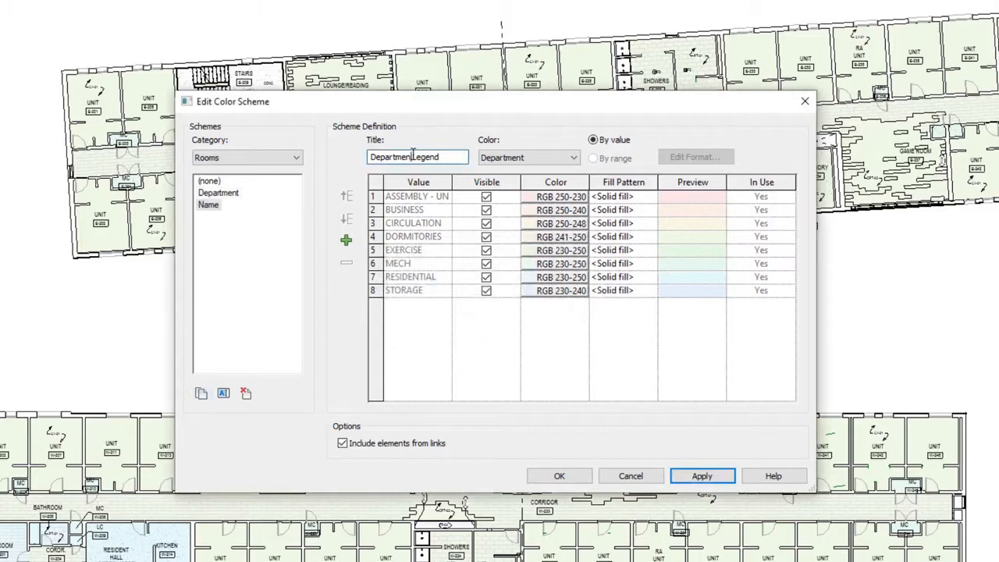
Title the Name scheme "Name Legend", color it by the Name parameter accepting new colors, and apply it to the finish plan
left_click(570, 156)
left_click(537, 270)
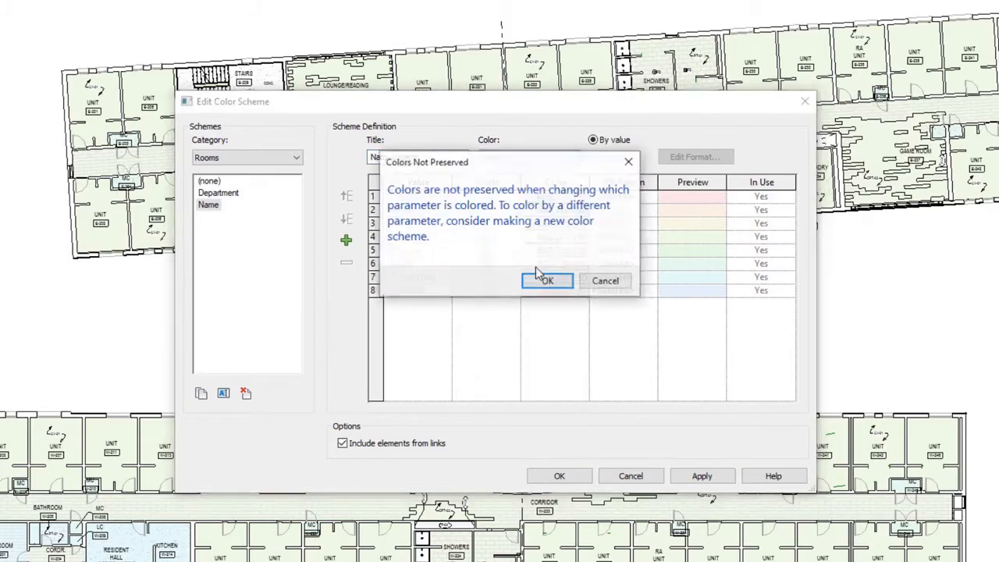
left_click(538, 279)
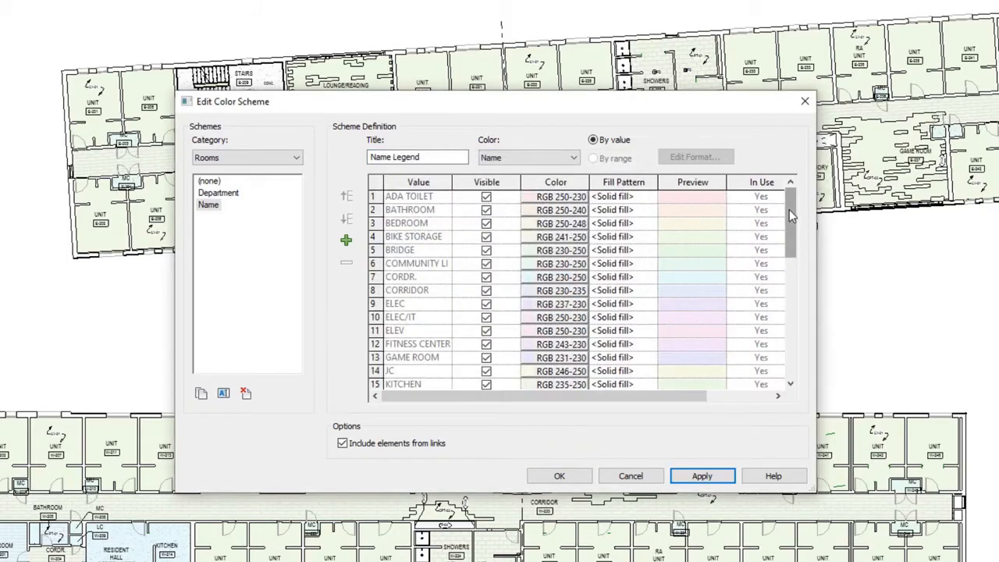
mouse_move(789, 209)
left_mouse_down()
mouse_move(788, 347)
mouse_move(793, 201)
left_mouse_up()
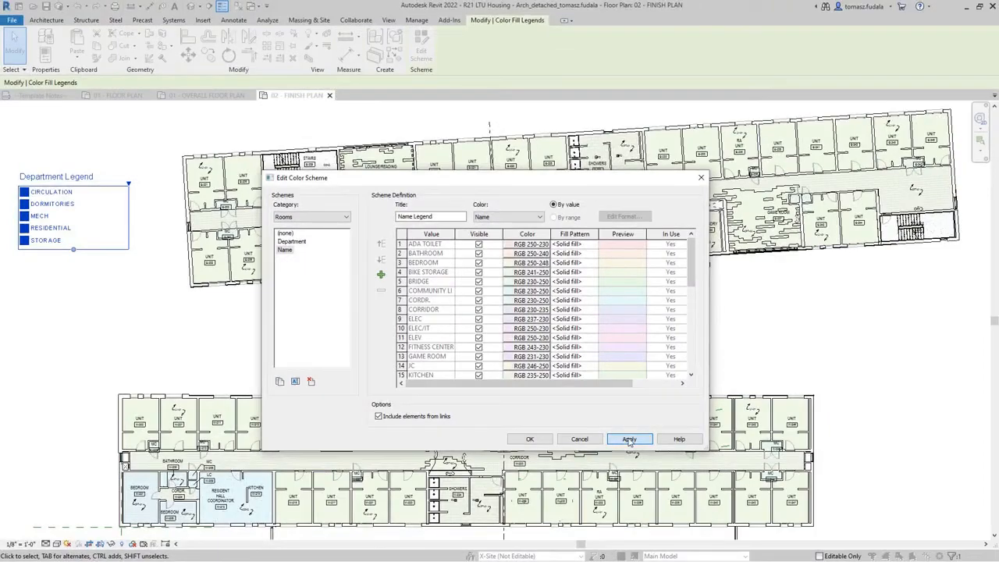
left_click(629, 442)
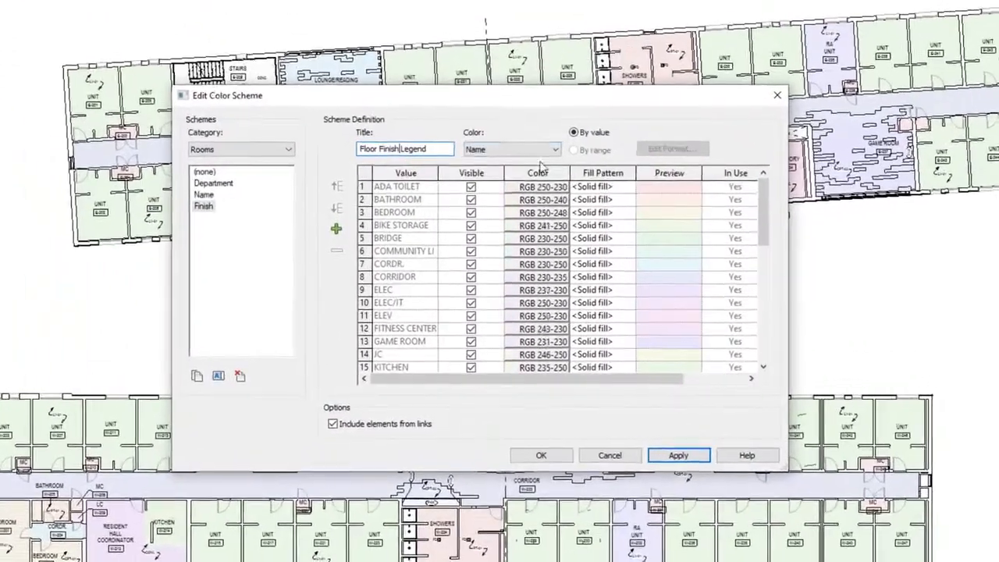
Color the Finish scheme by the Floor Finish parameter, accepting that the existing colors are not preserved
left_click(540, 217)
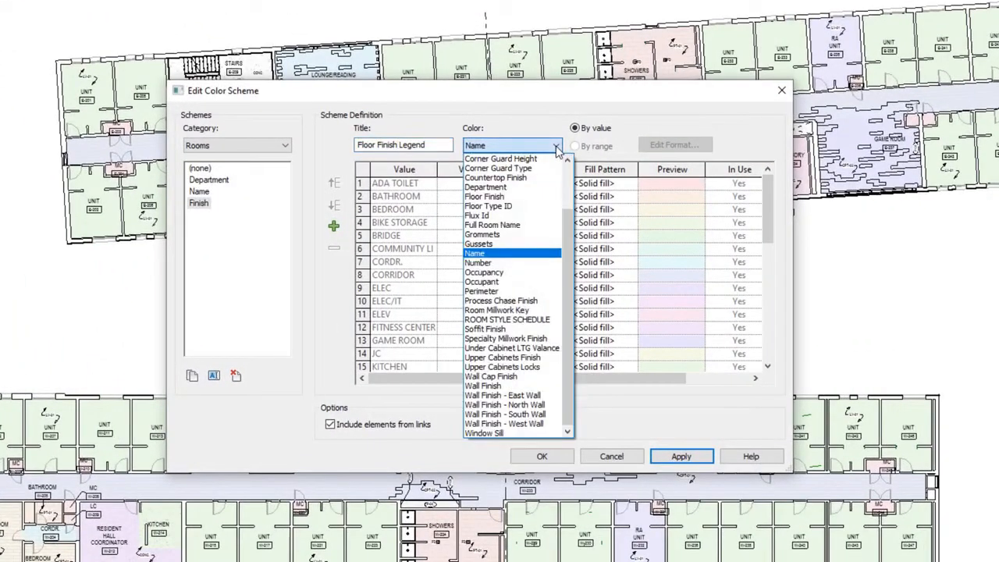
left_click(520, 198)
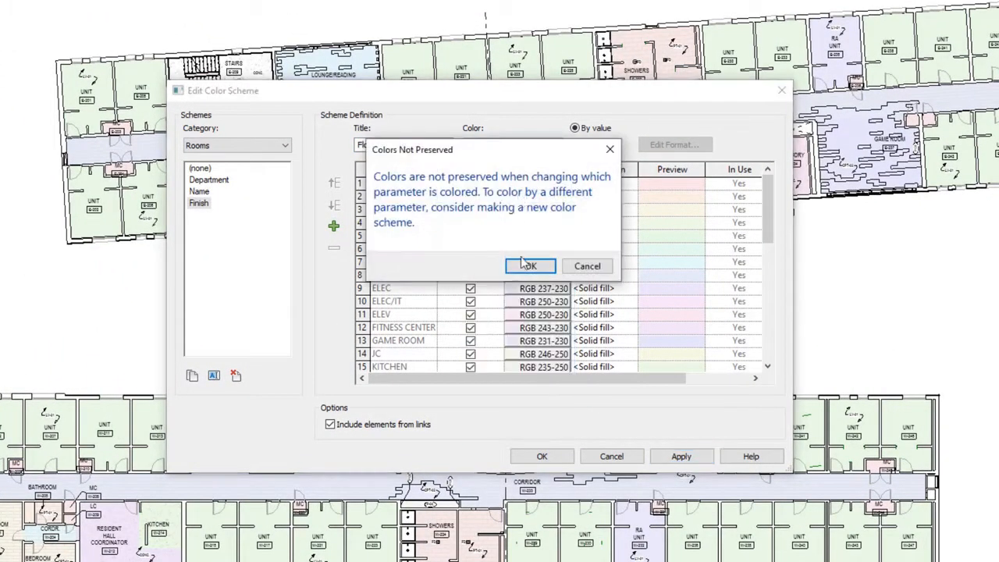
left_click(523, 264)
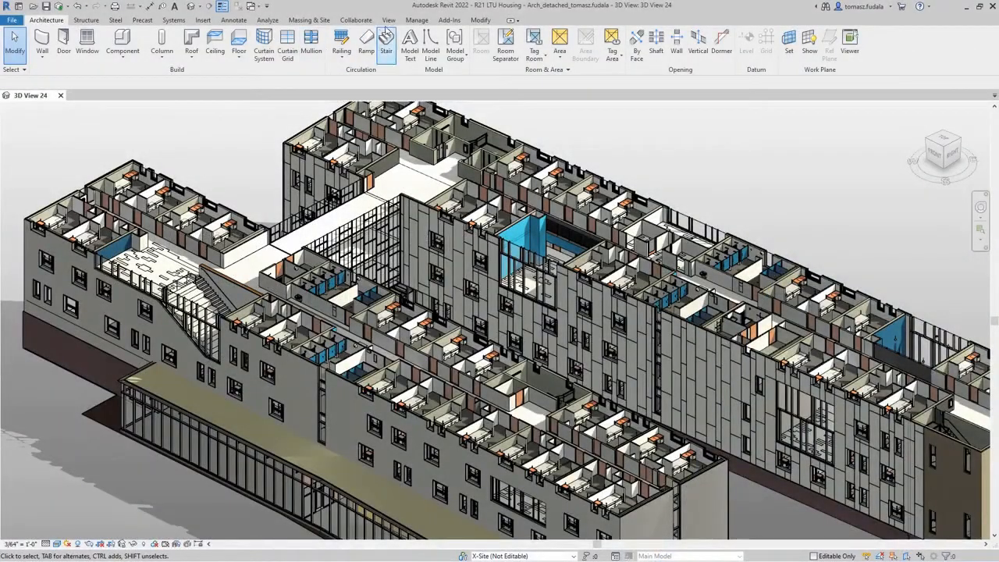
Create a new schedule of building components for the Rooms category, named "Room Finish Schedule"
left_click(389, 21)
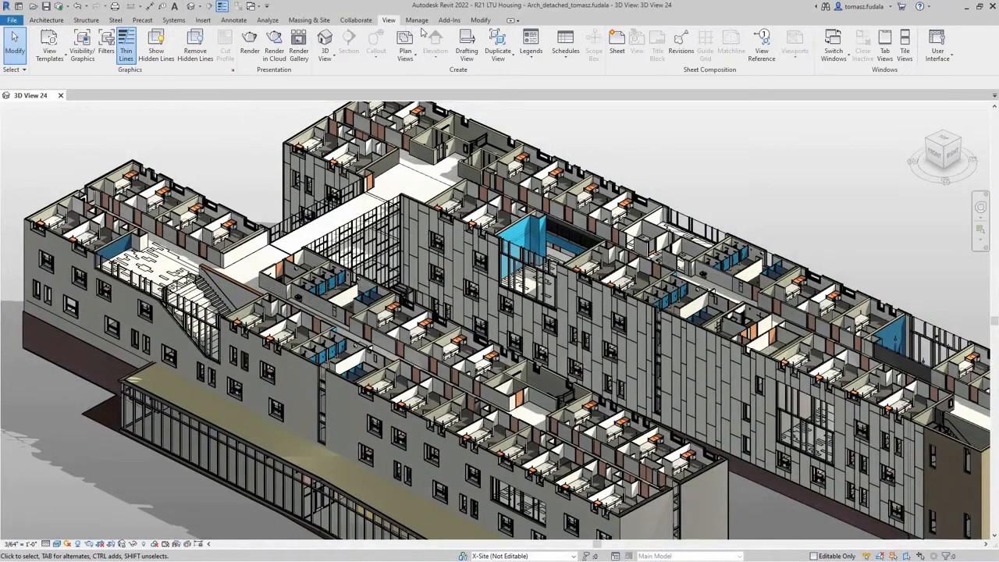
left_click(565, 51)
left_click(567, 78)
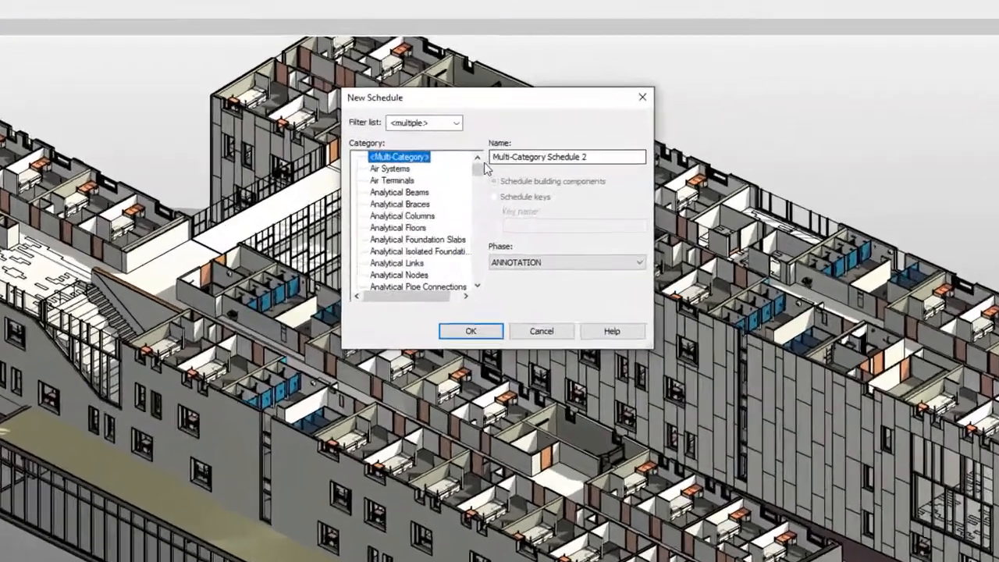
left_click_drag(471, 192, 481, 243)
left_click(370, 265)
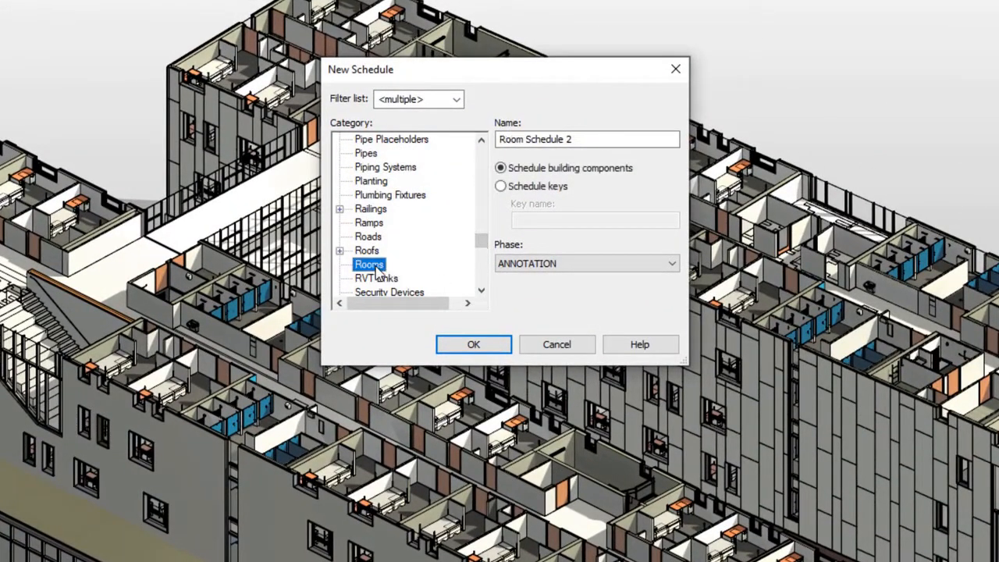
left_click_drag(578, 139, 498, 139)
type("Room Finish Schedule")
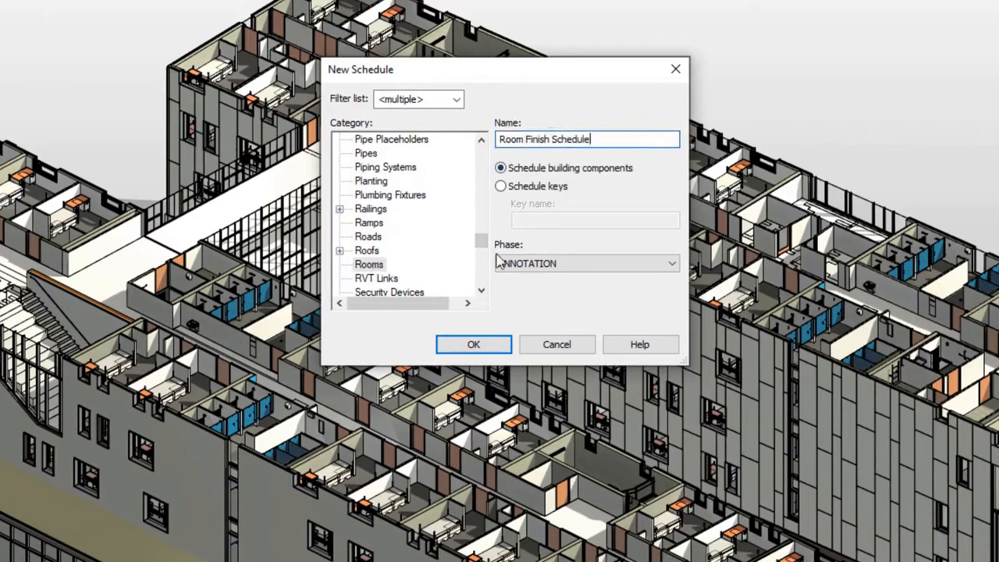
left_click(476, 343)
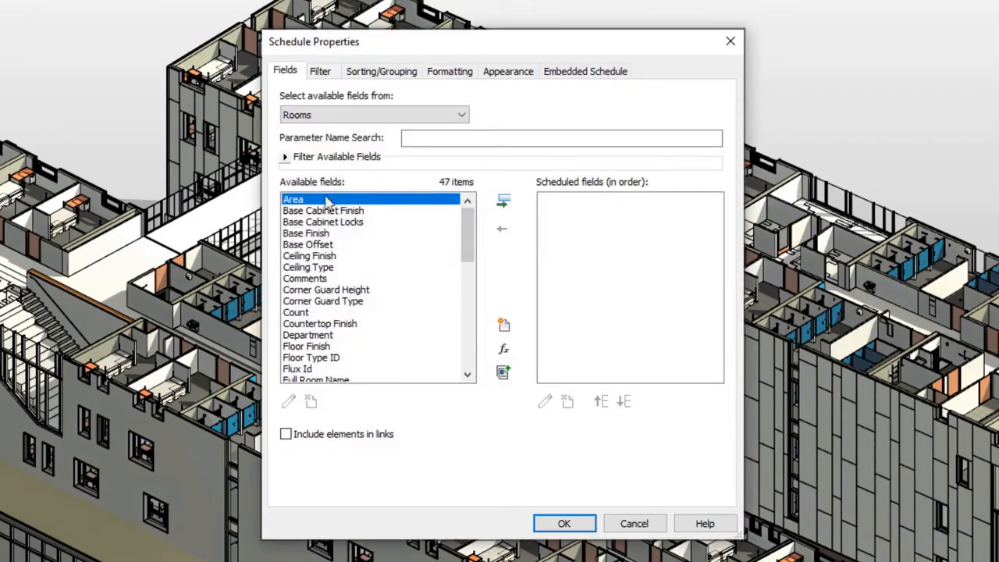
Try the available-field filters with built-in, project and all parameter types, and toggle the Instance option off and on
left_click(286, 157)
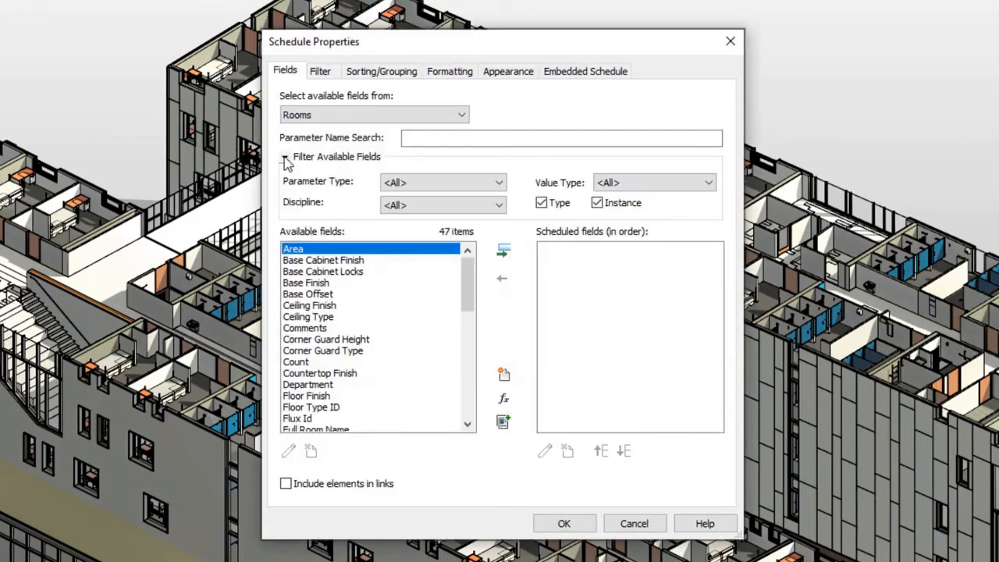
left_click(498, 184)
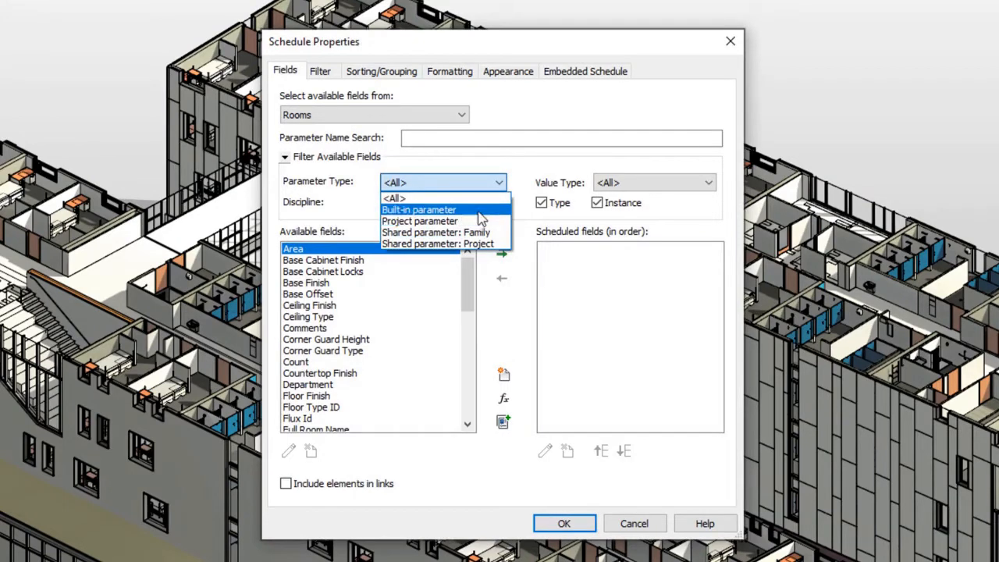
left_click(467, 210)
left_click(498, 183)
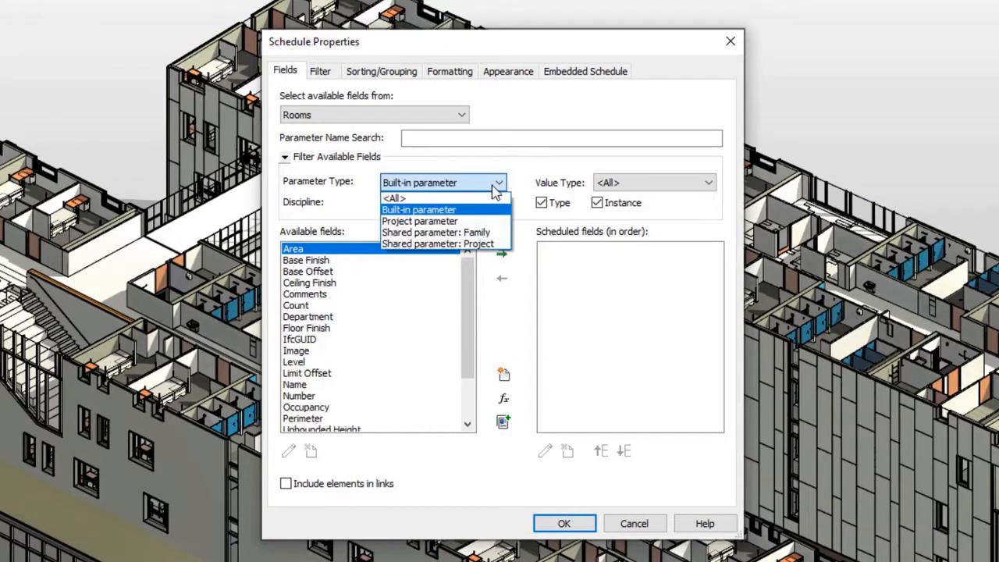
left_click(473, 221)
left_click(483, 183)
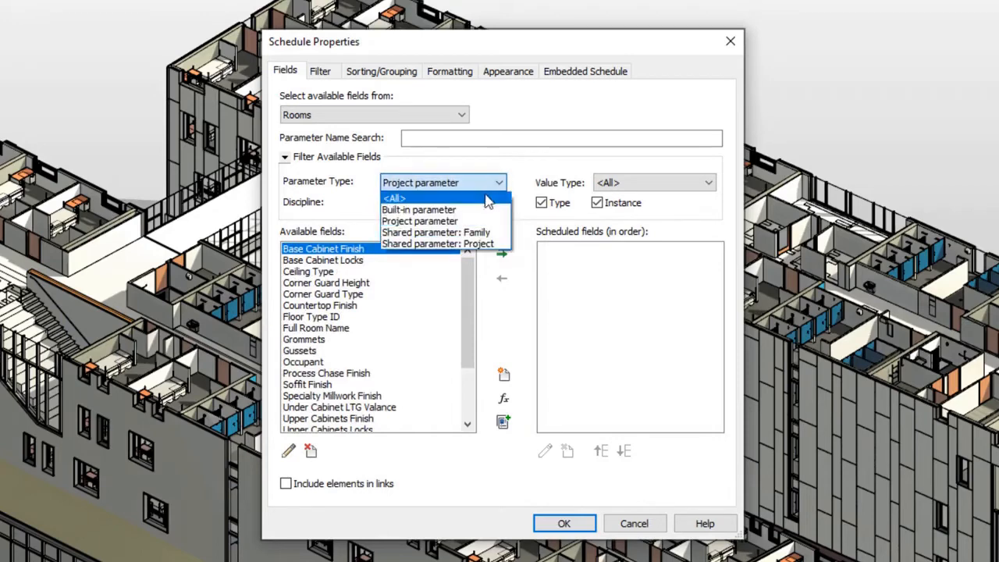
left_click(485, 194)
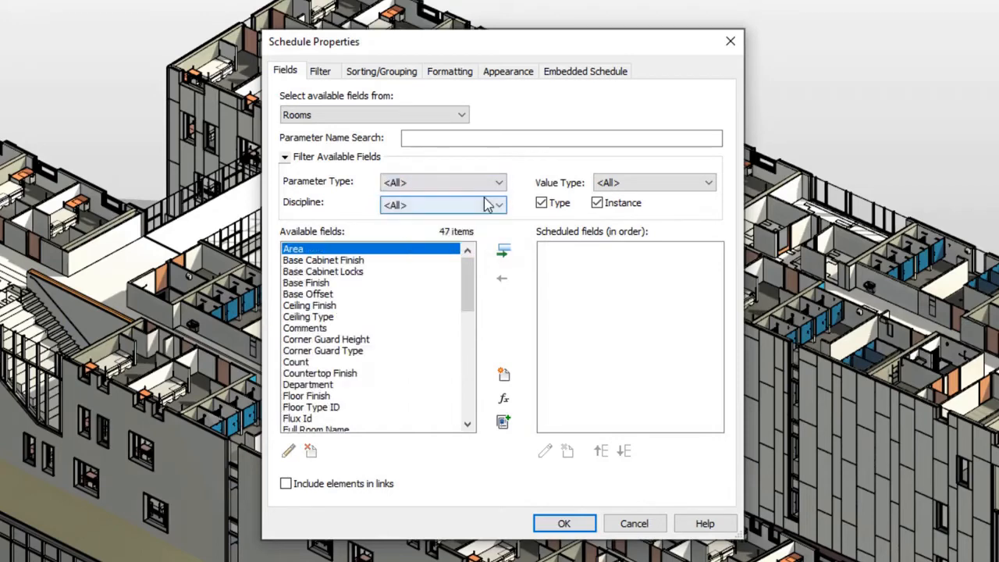
left_click(597, 203)
left_click(597, 203)
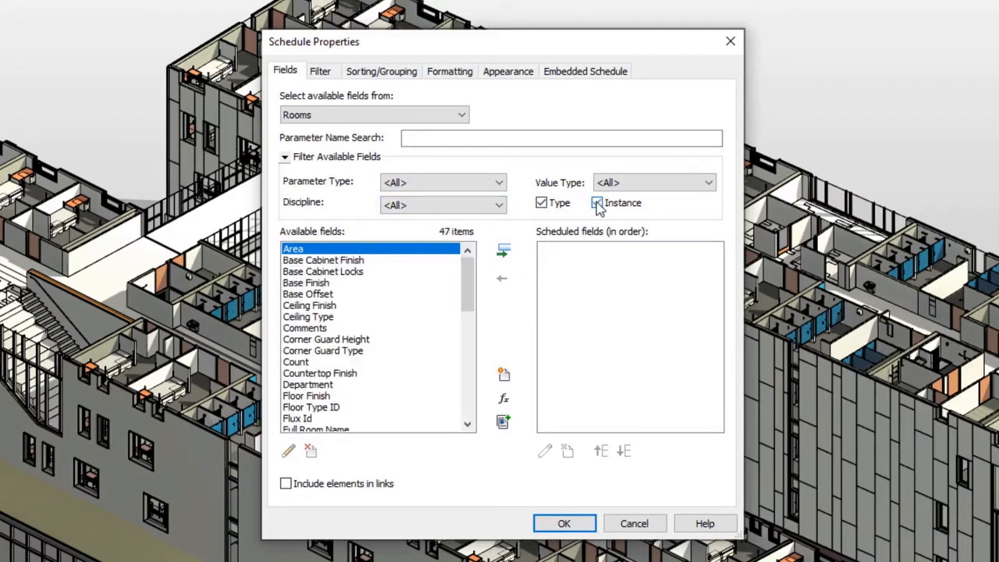
Search the available fields for "Wall" and add the East, North, South and West Wall Finish fields to the schedule
left_click(524, 138)
type("Wall")
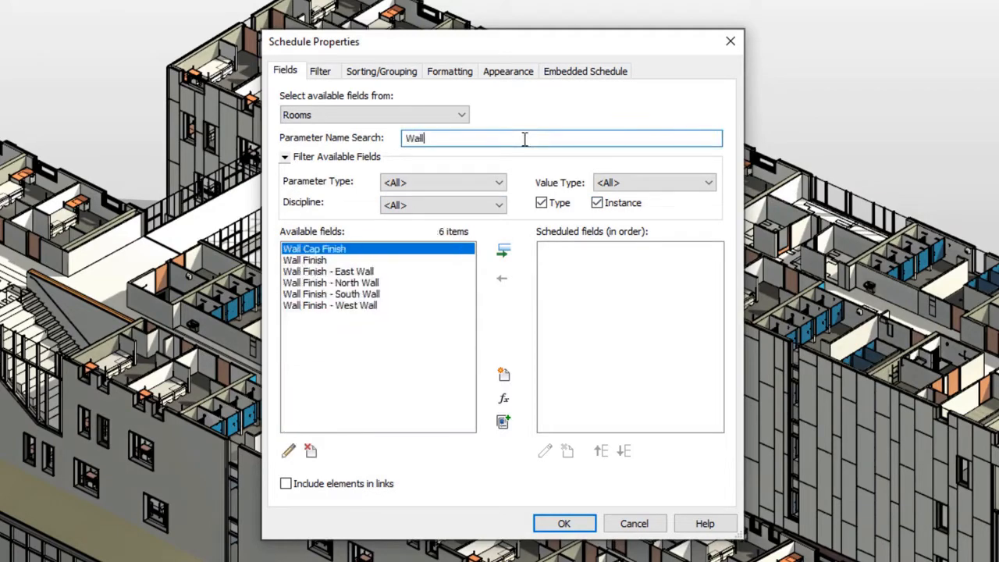
left_click(376, 272)
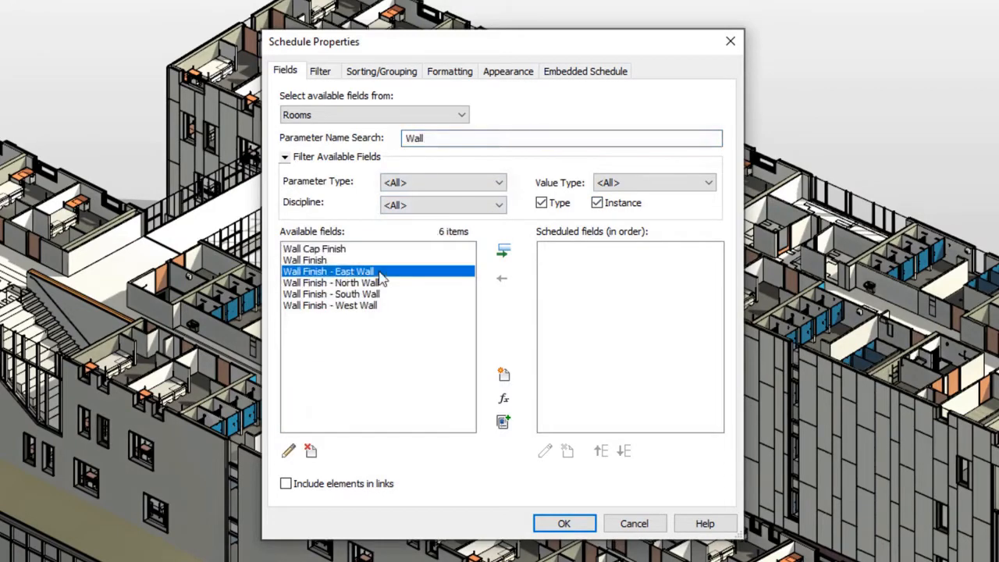
left_click(363, 306, "shift")
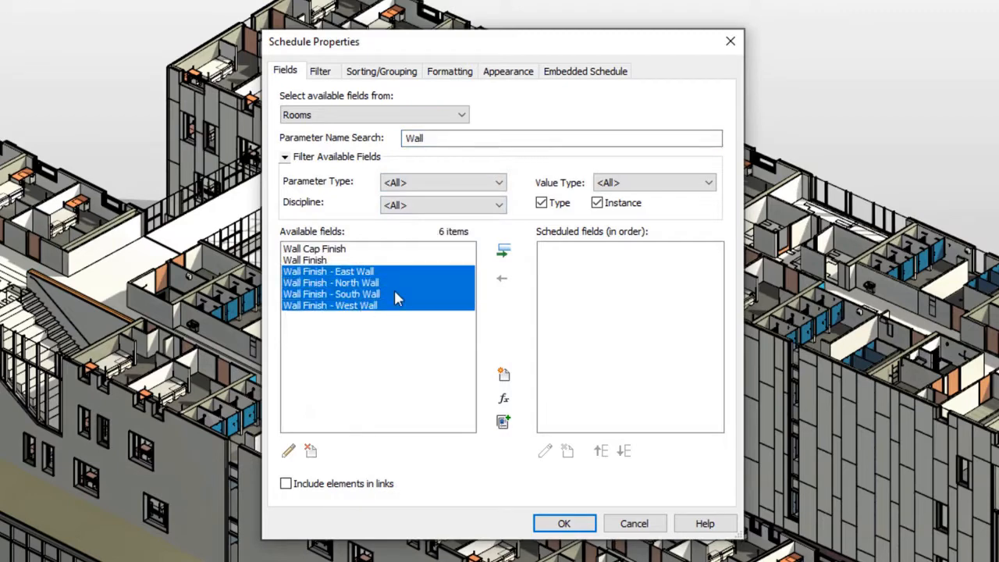
left_click(503, 254)
Search the available fields for "roo" and add ROOM STYLE SCHEDULE to the scheduled fields
left_click(513, 138)
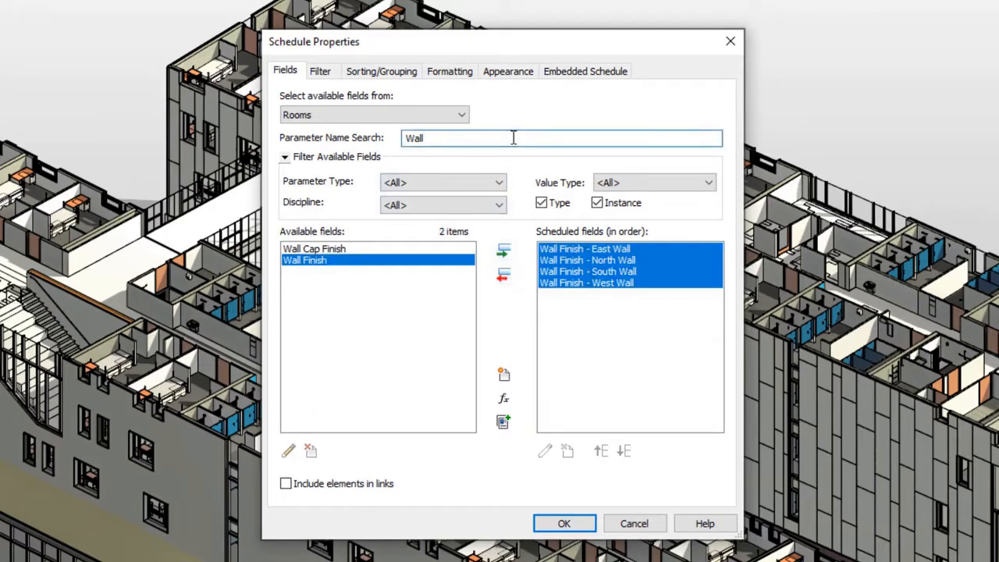
key("BackSpace")
key("BackSpace")
key("BackSpace")
key("BackSpace")
type("roo")
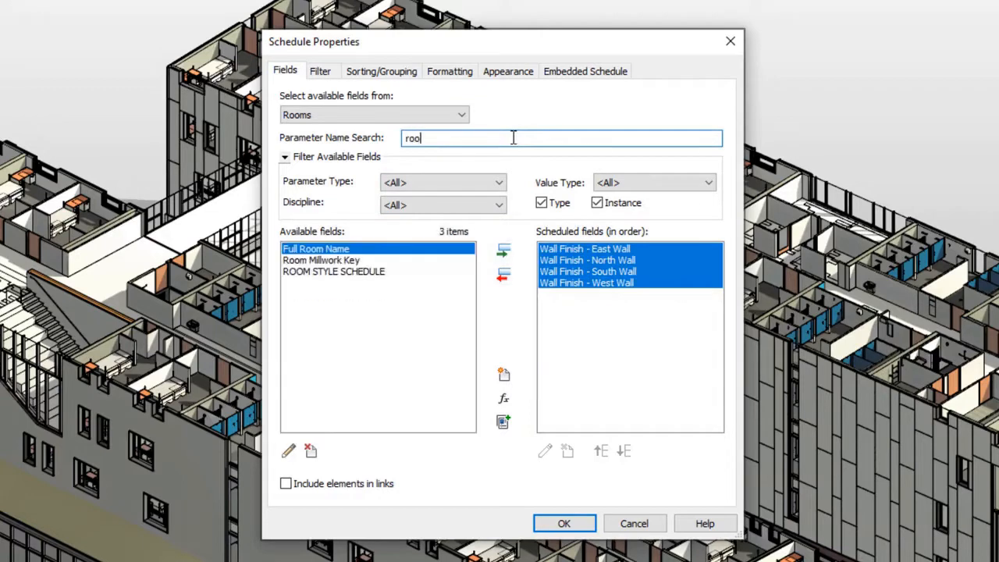
left_click(377, 271)
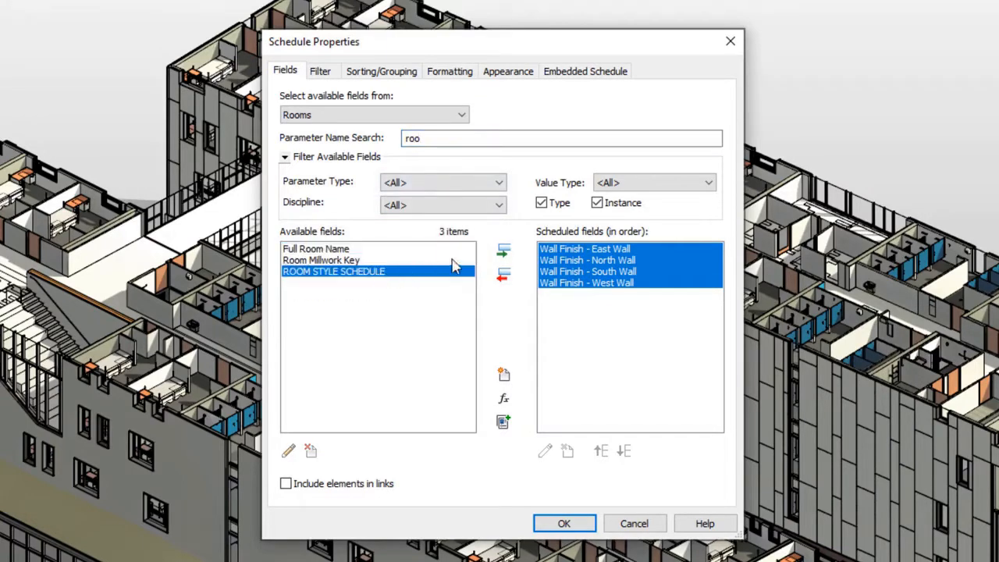
left_click(502, 251)
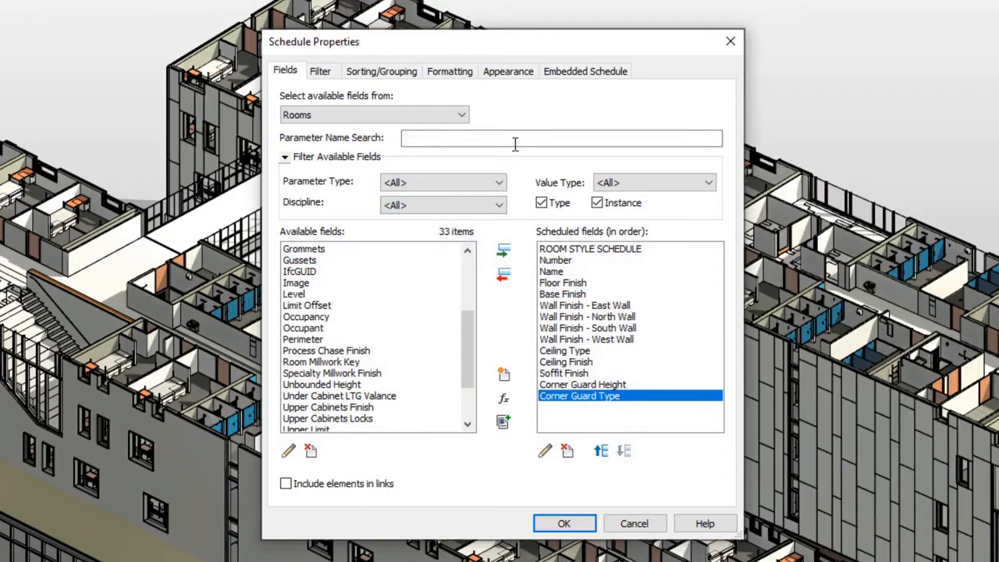
Search the available fields for "co", add Comments to the scheduled fields, and clear the search
left_click(516, 140)
type("co")
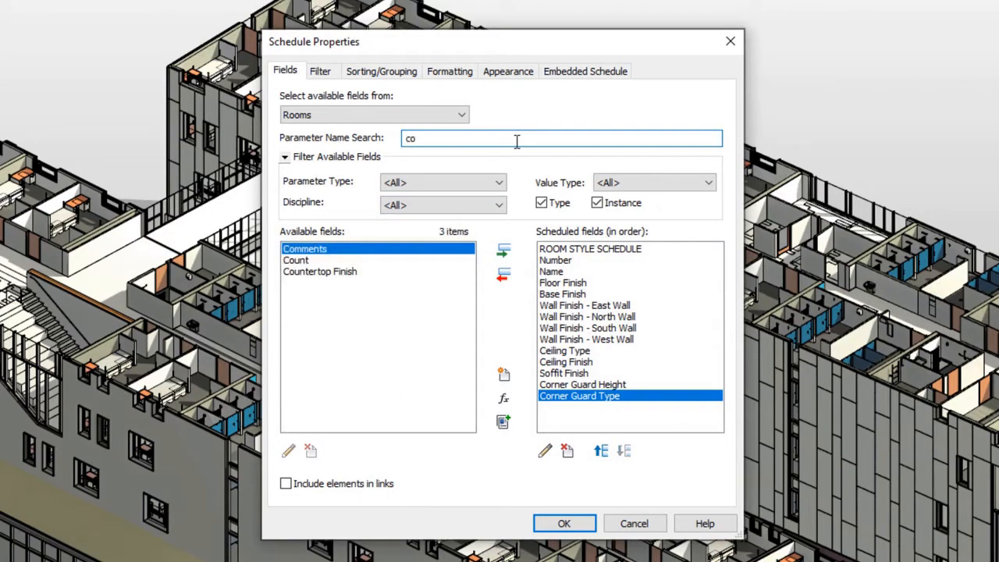
left_click(504, 249)
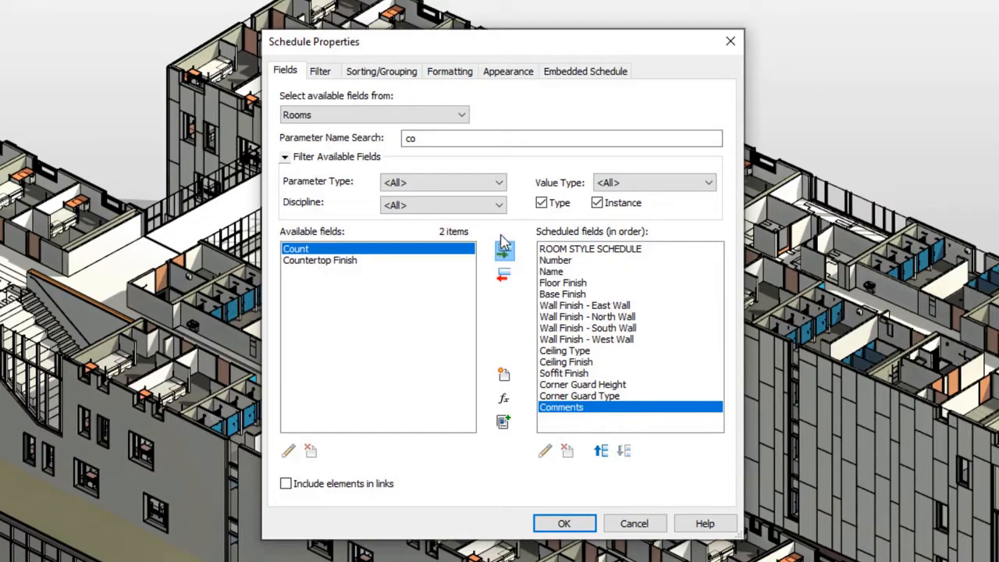
left_click(525, 140)
key("BackSpace")
key("BackSpace")
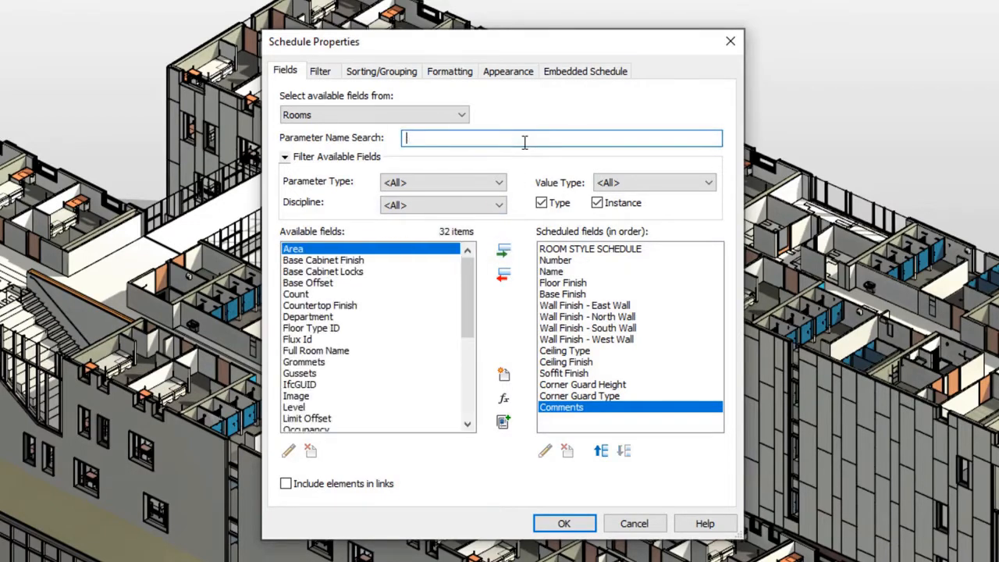
mouse_move(313, 322)
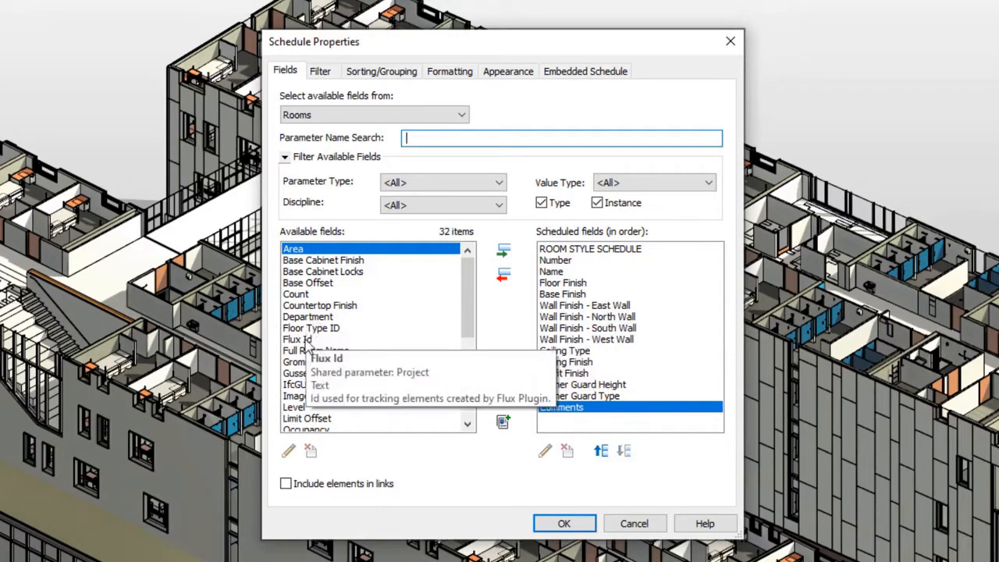
mouse_move(302, 361)
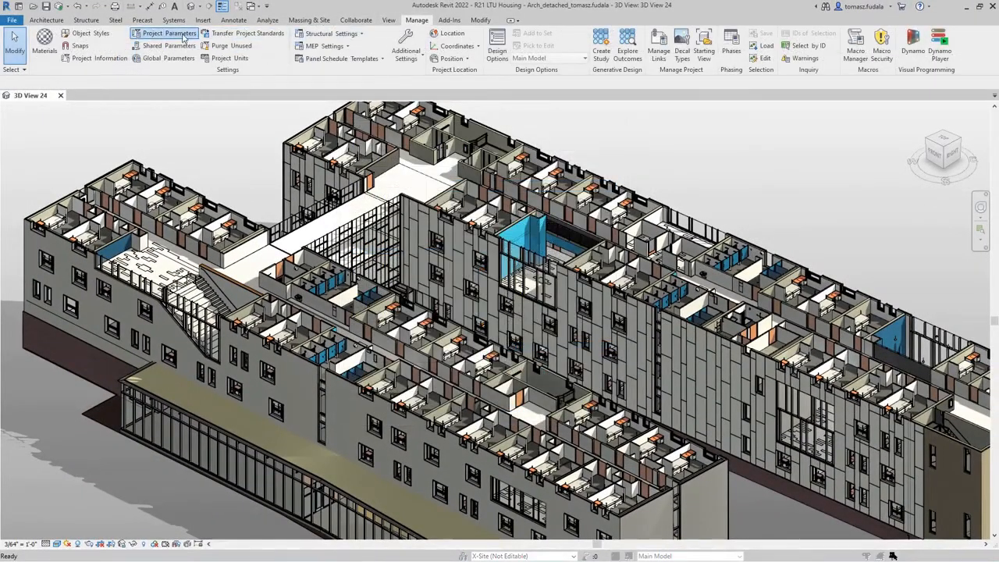
Open the project parameters, filter them by the type "Shared parameter: Project", and reset the filter to all types
left_click(184, 39)
left_click(428, 213)
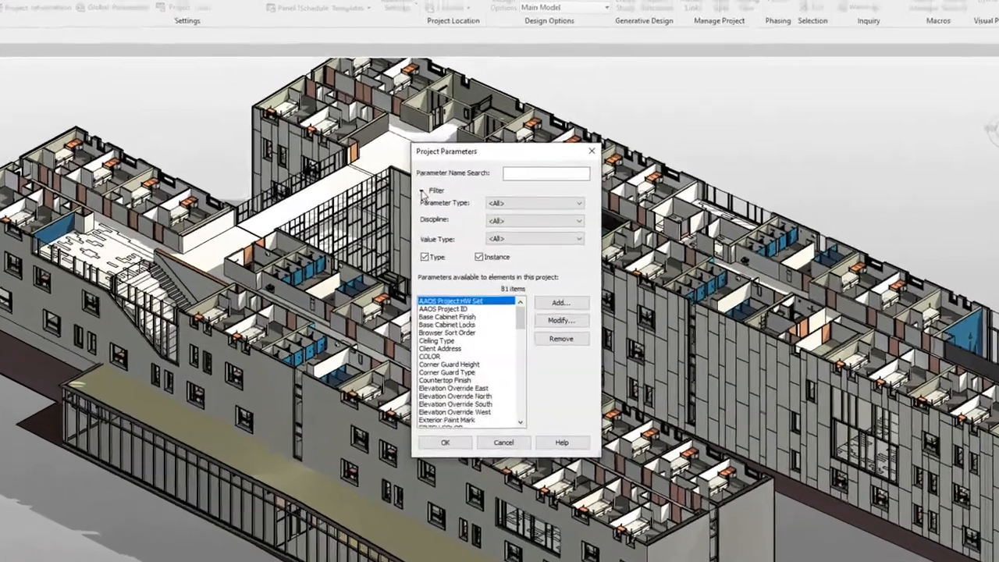
left_click(539, 225)
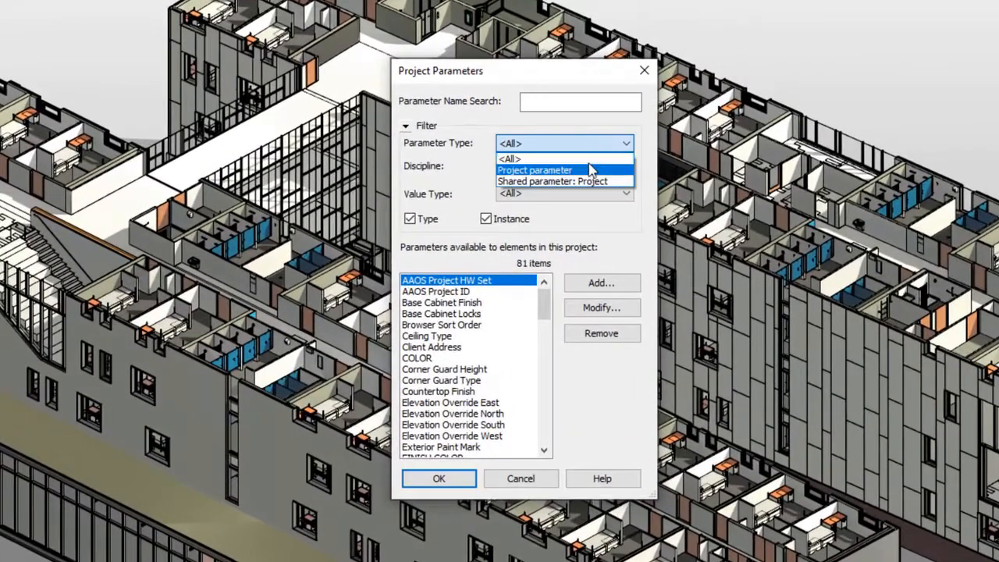
left_click(587, 180)
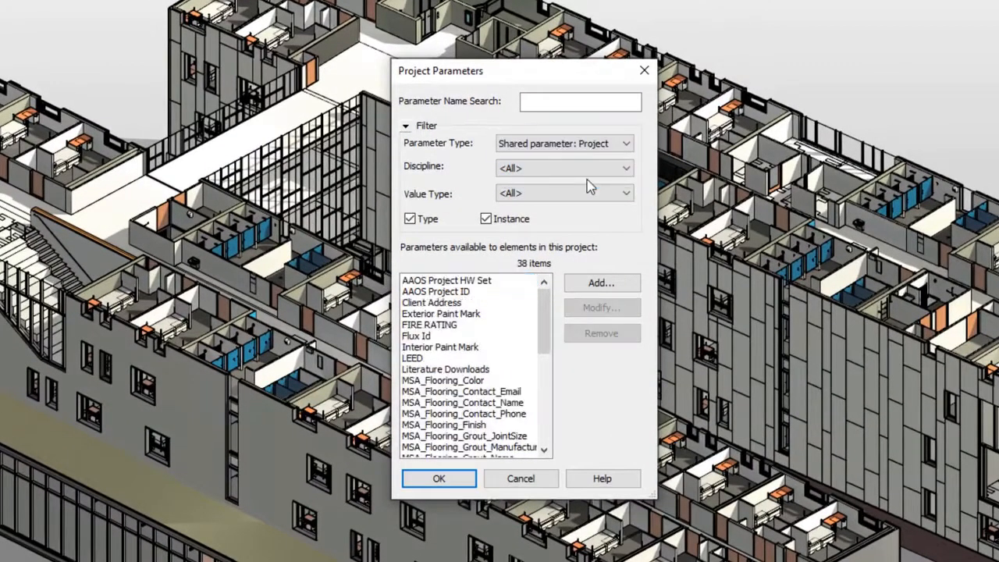
left_click(602, 146)
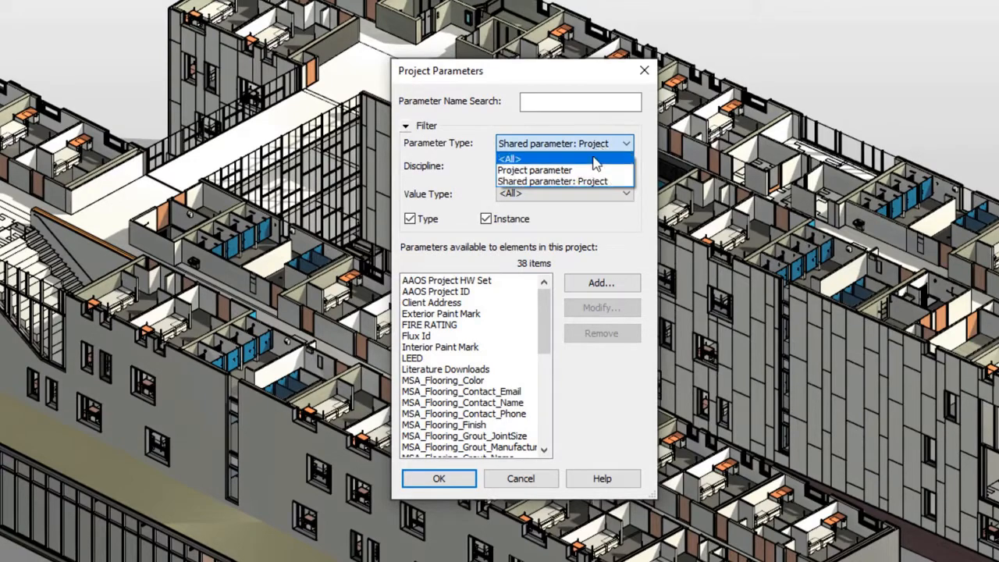
left_click(598, 159)
Search the project parameters by name for "Elev" and for "MS"
left_click(603, 103)
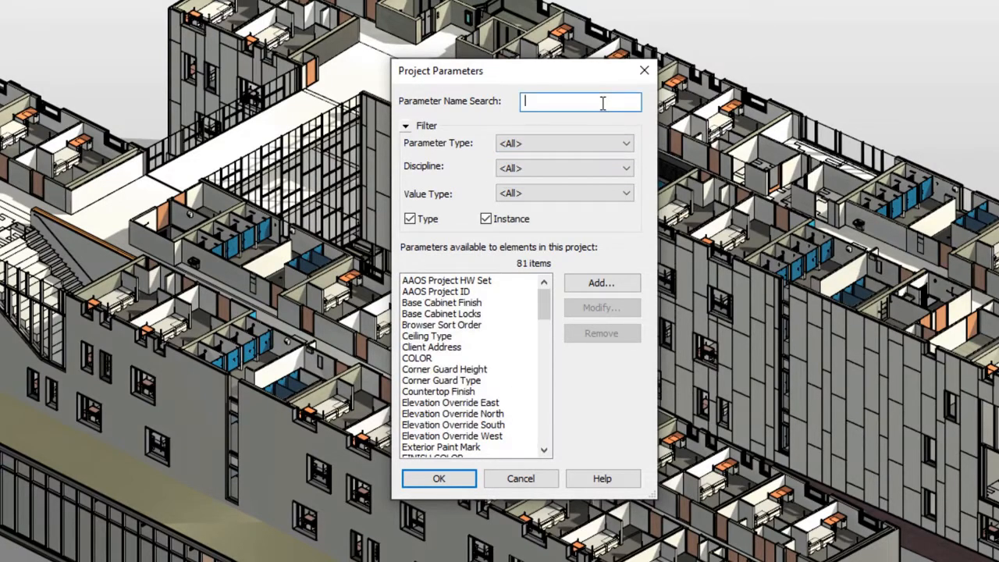
type("Elev")
key("BackSpace")
key("BackSpace")
key("BackSpace")
key("BackSpace")
type("MS")
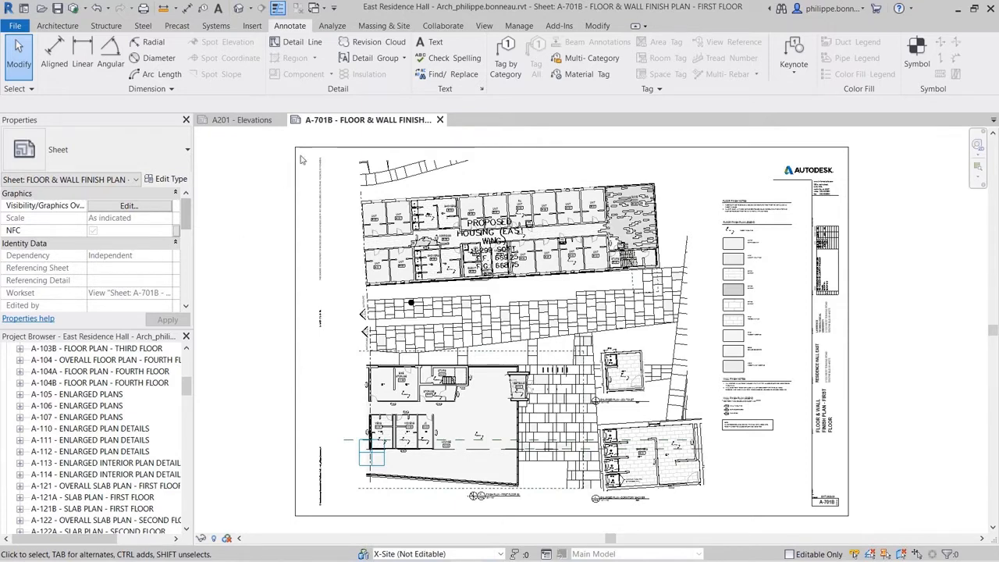
Share sheet A-701B online as a shared view named A701B, copying its link and opening it in the browser
left_click(448, 29)
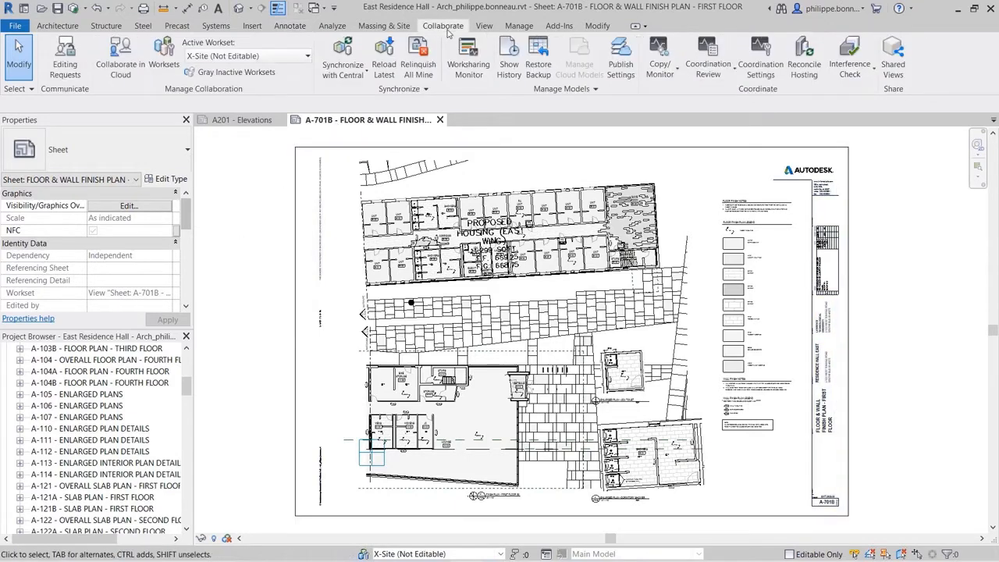
left_click(894, 71)
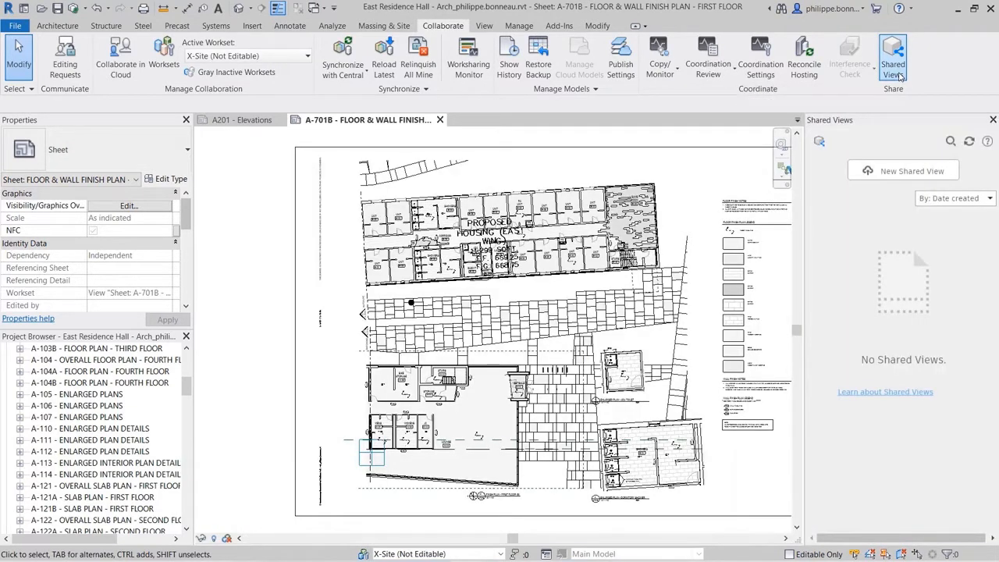
left_click(908, 175)
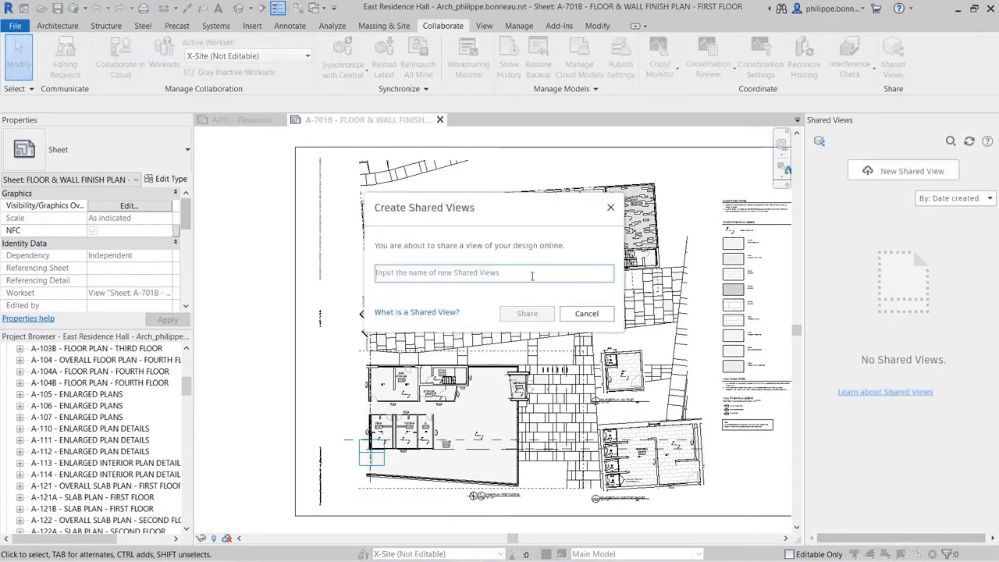
type("A701B")
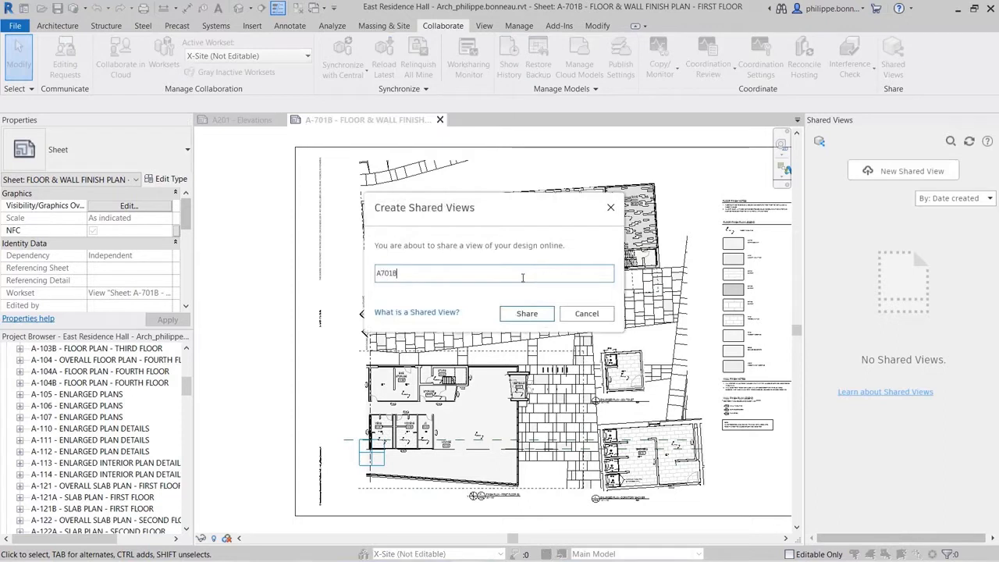
left_click(527, 313)
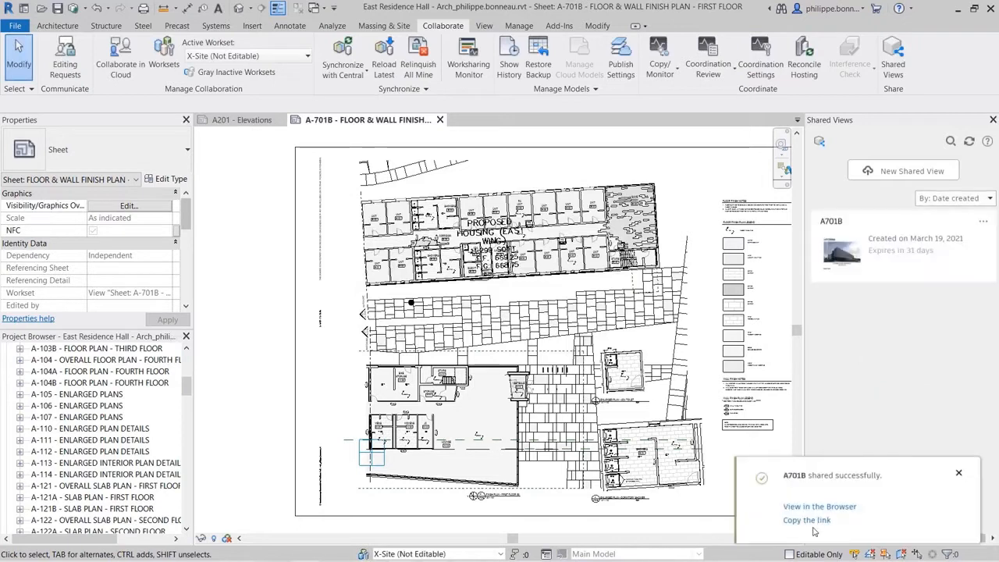
left_click(810, 520)
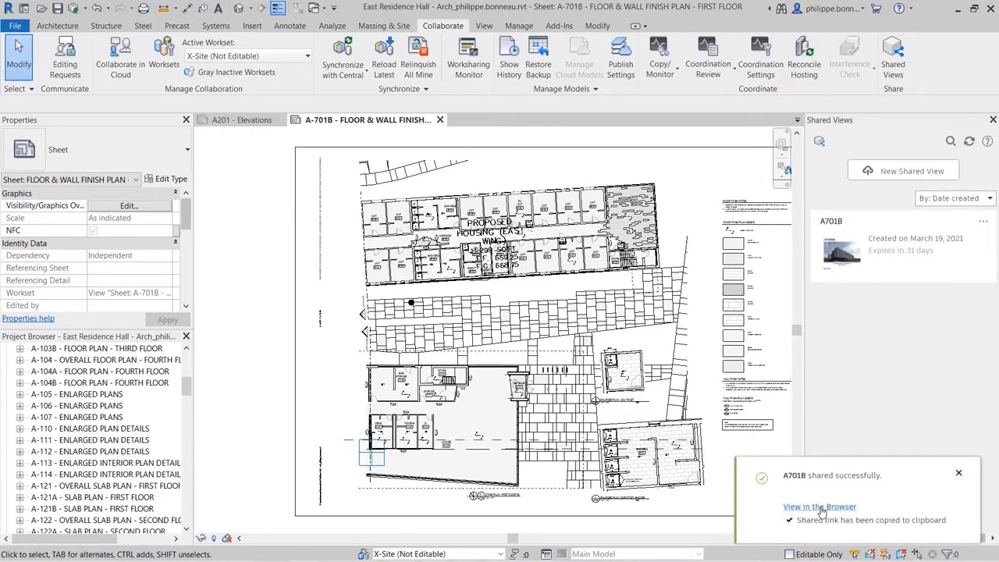
left_click(819, 507)
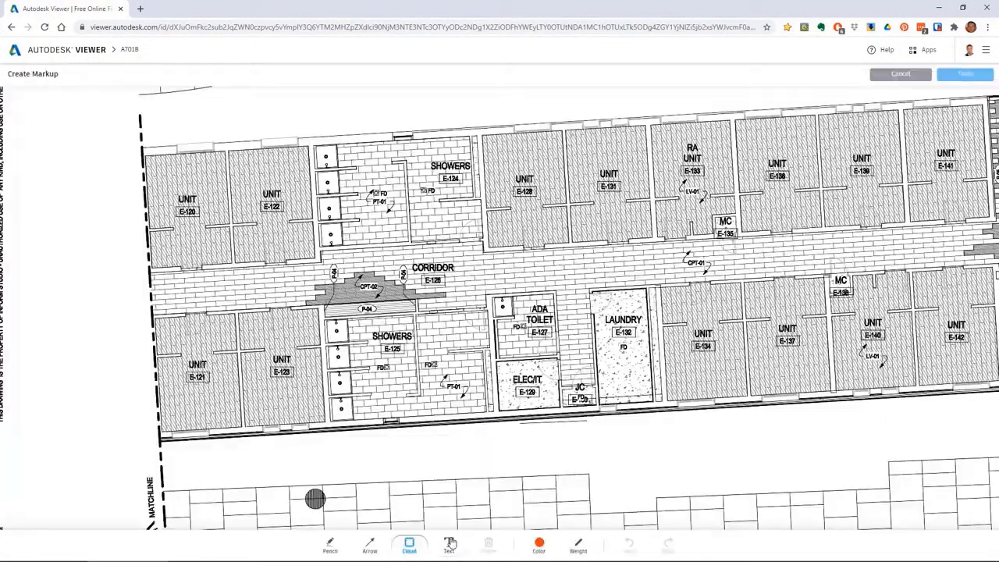
Mark up corridor E-126 with a cloud around it and the text "It looks good to me" above, and save the markup
left_click_drag(286, 239, 474, 335)
left_click(449, 544)
left_click(312, 197)
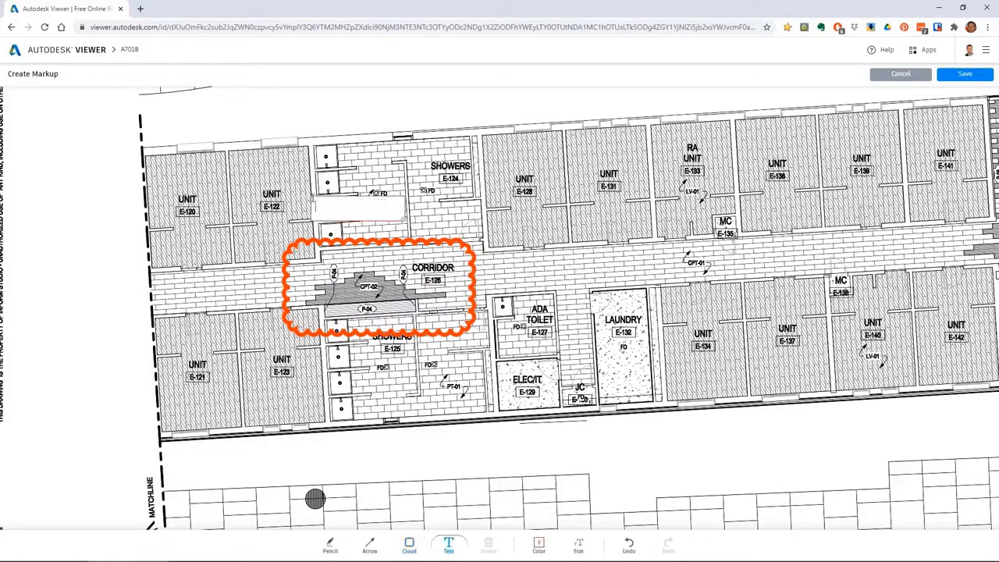
type("It looks good to me")
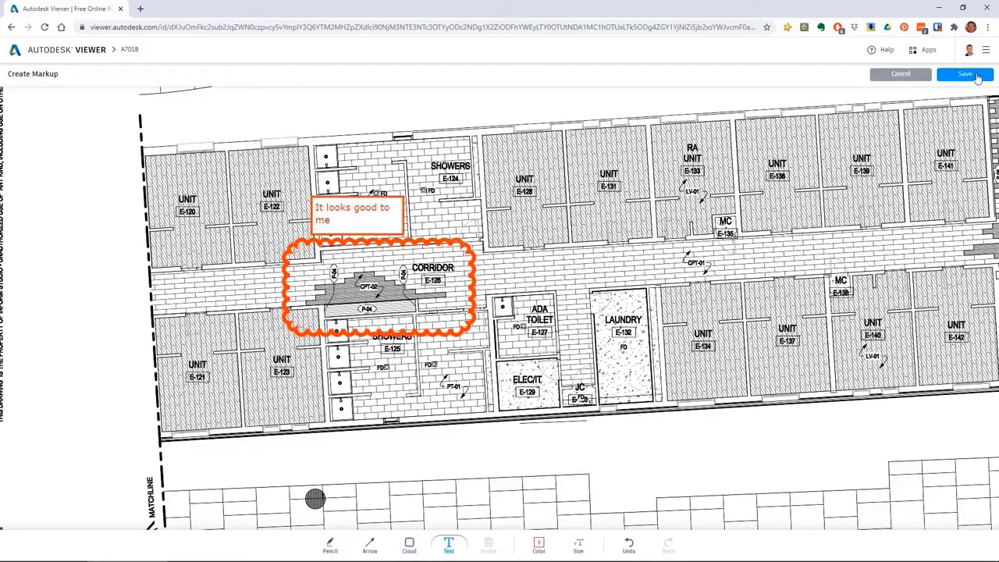
left_click(966, 74)
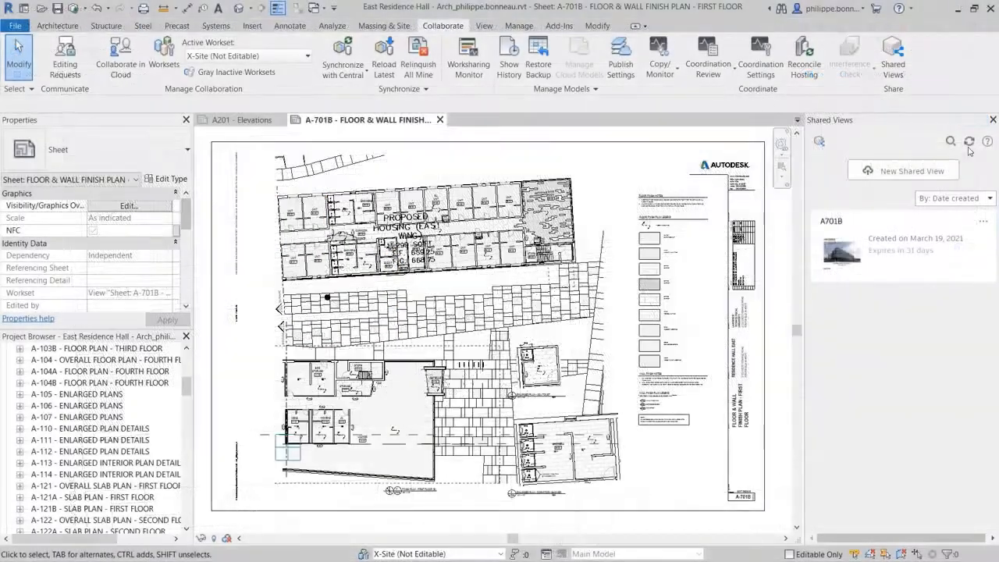
Refresh the shared views in Revit, post the reply "Thank you for the feedback!" to the A701B markup comment and mark the comment resolved
left_click(969, 145)
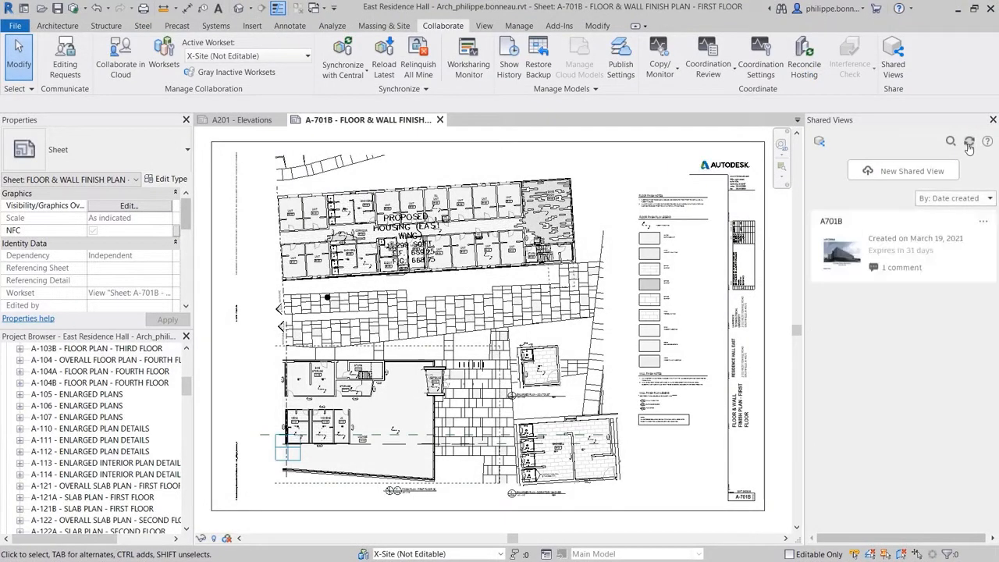
left_click(901, 267)
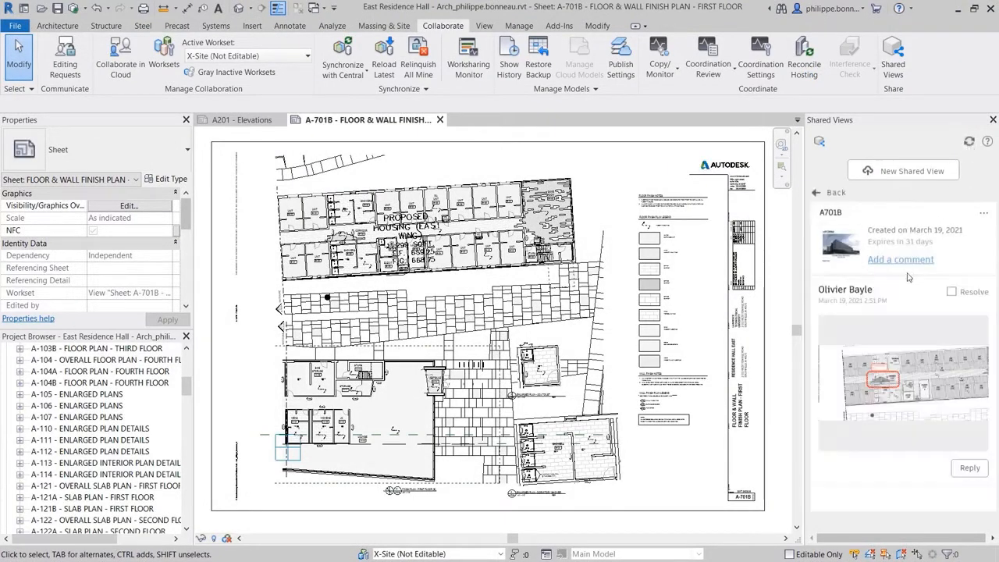
left_click(970, 468)
type("Thank you for the feedback!")
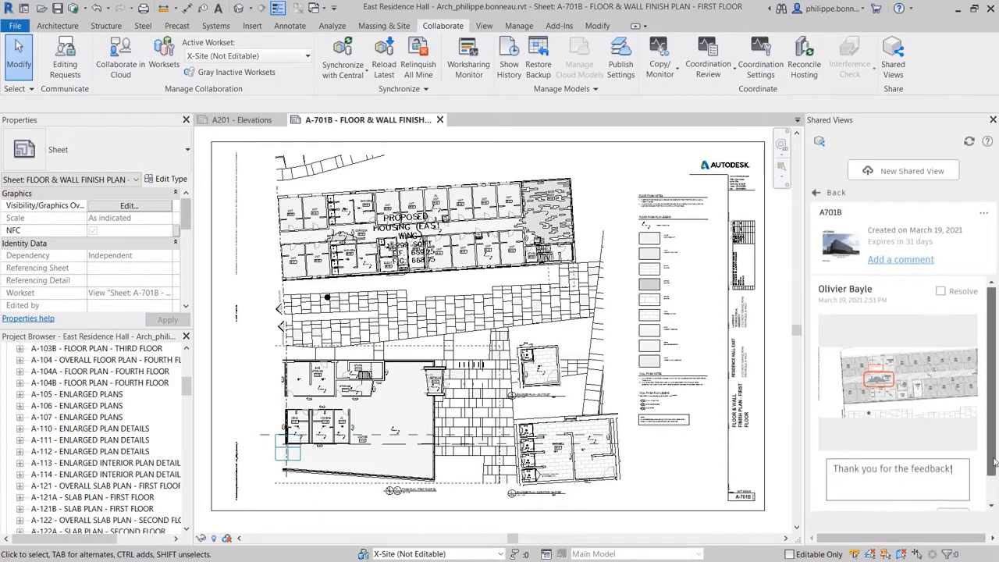
scroll(957, 480, "down", 1)
left_click(957, 494)
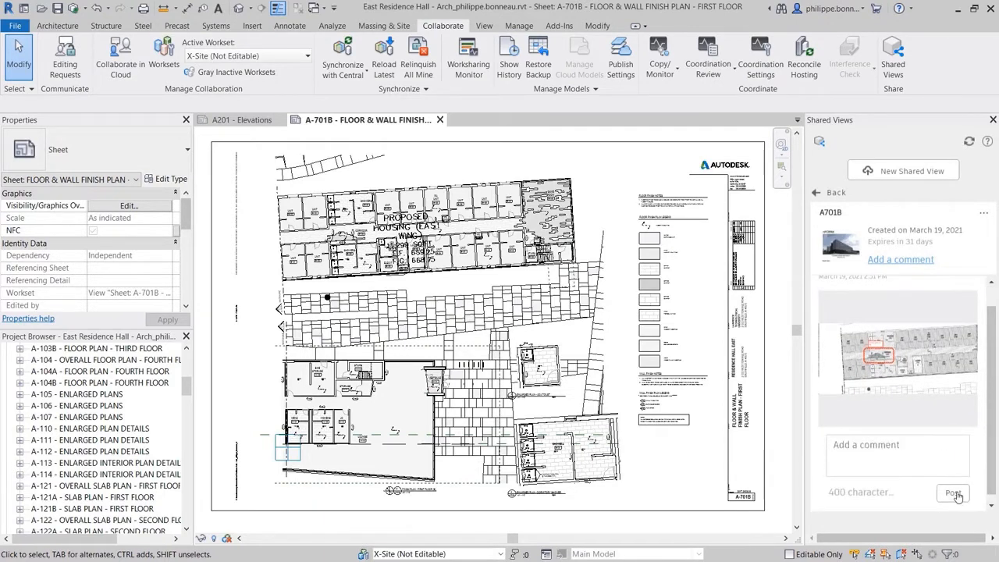
scroll(946, 356, "up", 1)
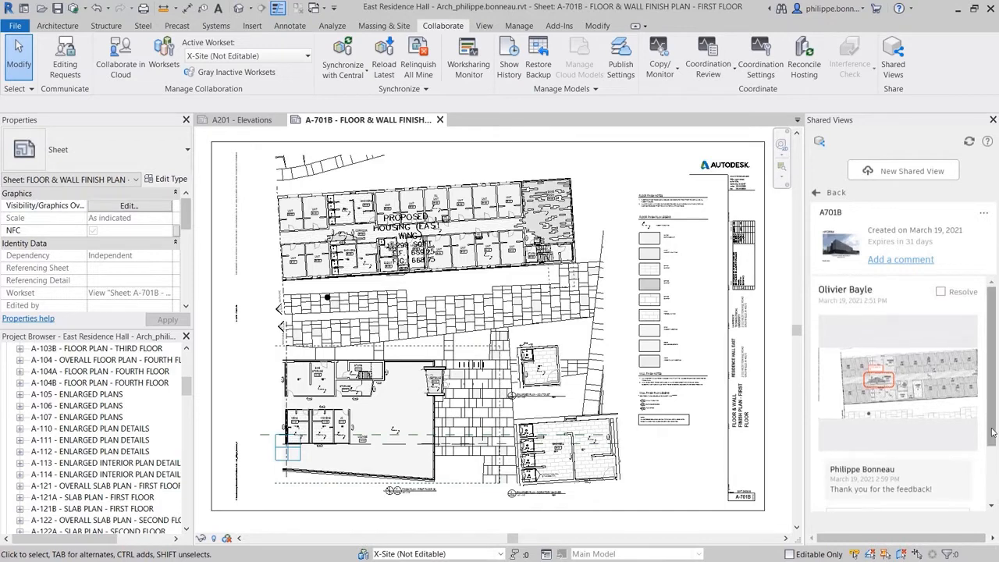
left_click(940, 293)
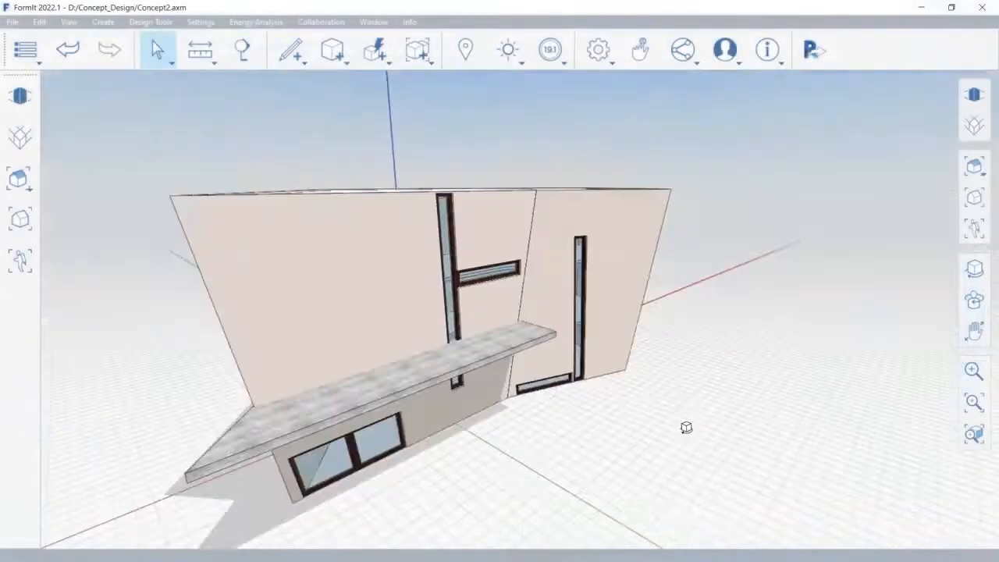
In the FormIt concept model, show the sun editor, set the time of day to 1:00 PM, and hide the sun editor
left_click(517, 67)
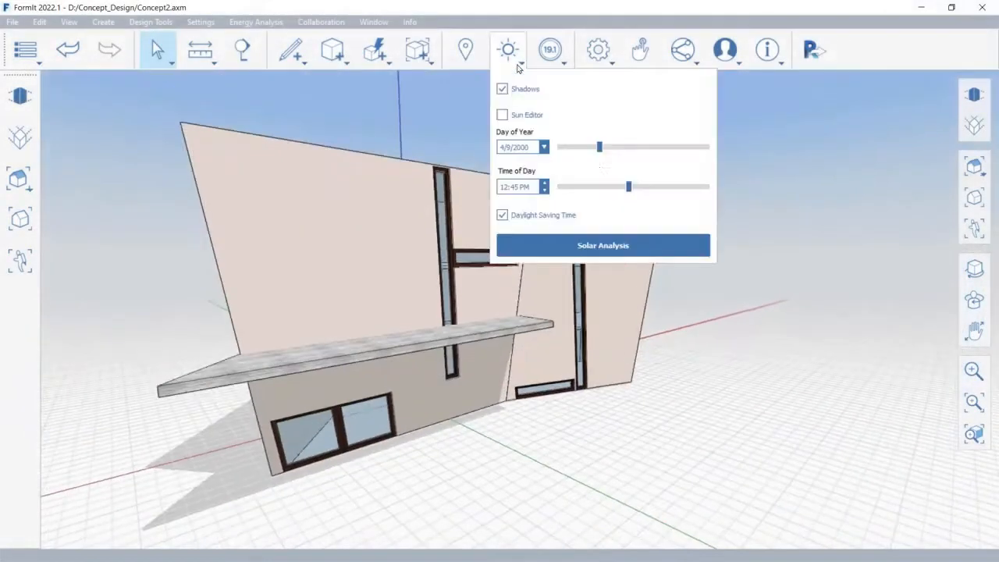
left_click(502, 115)
mouse_move(629, 188)
left_mouse_down()
mouse_move(687, 189)
mouse_move(632, 188)
left_mouse_up()
left_click(518, 65)
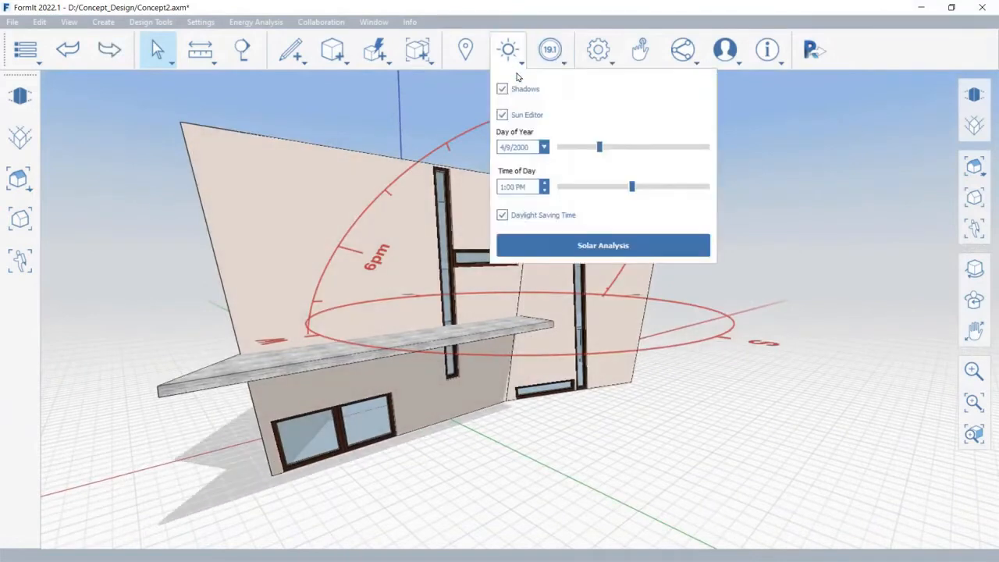
left_click(502, 115)
Run a solar analysis of the two front walls with the Month Peak method for June
left_click(508, 49)
left_click(313, 156)
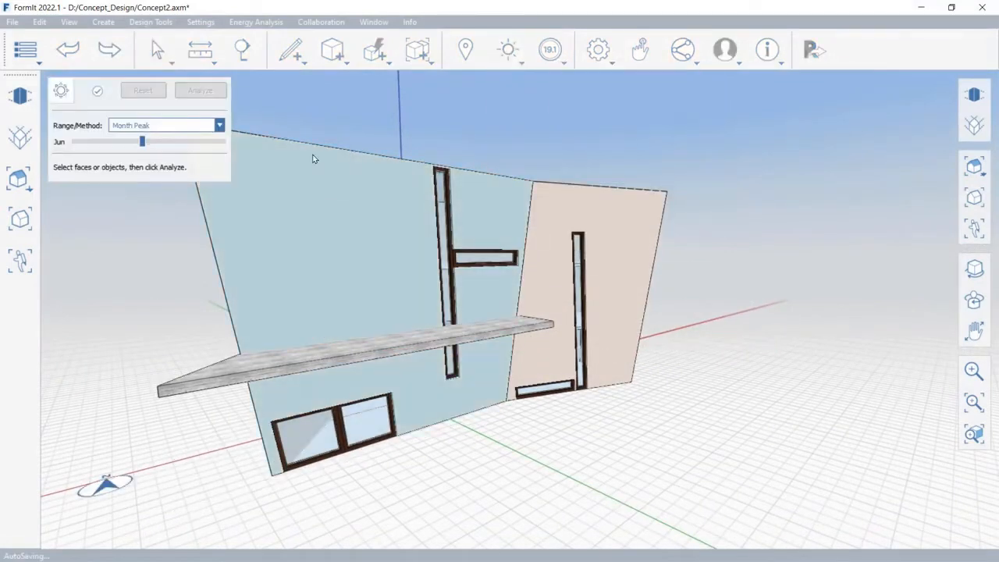
left_click(538, 196, "shift")
left_click(209, 94)
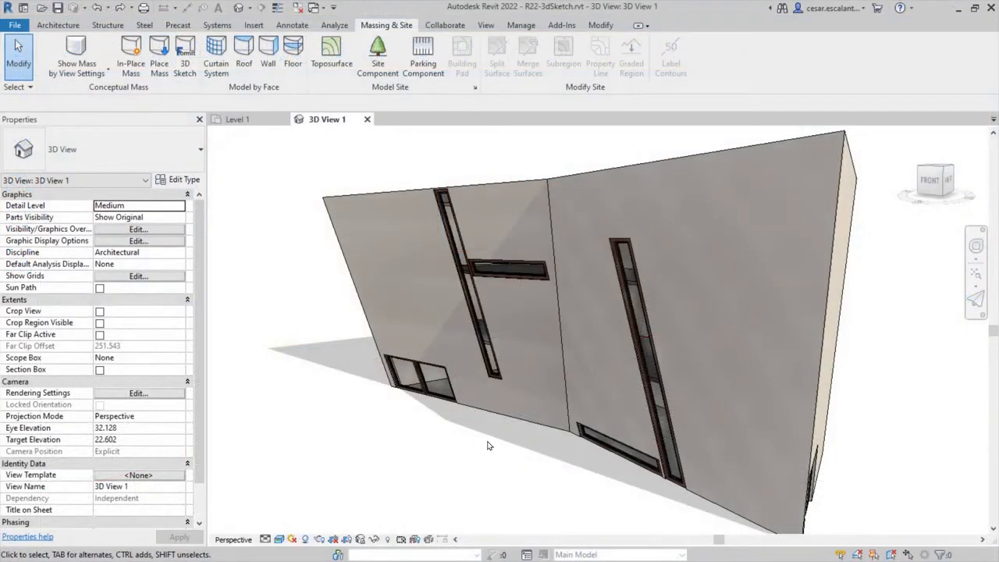
Launch FormIt from the Revit 3D view through 3D Sketch, importing all visible Revit objects
middle_click_drag(488, 446, 697, 448, "shift")
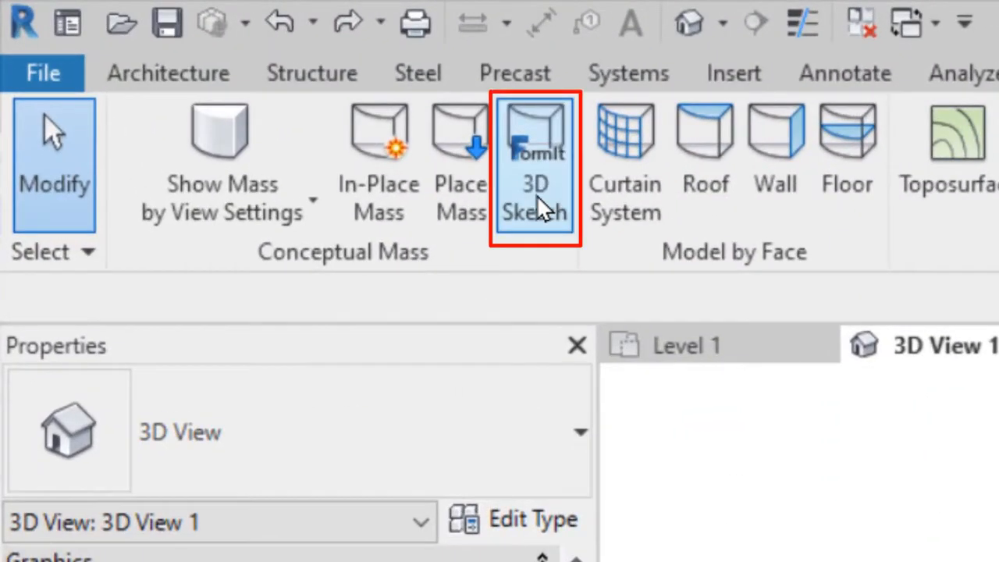
left_click(536, 194)
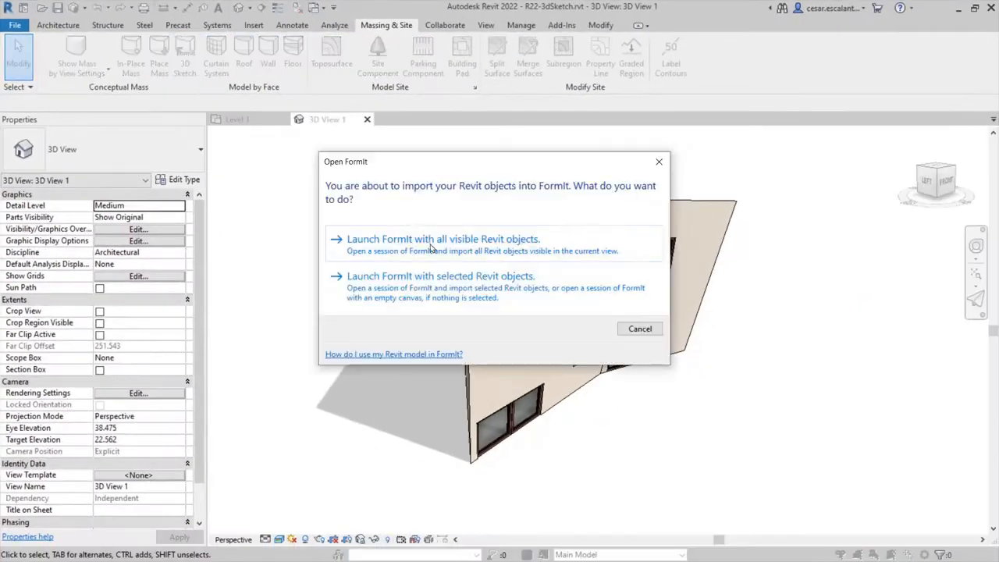
left_click(431, 247)
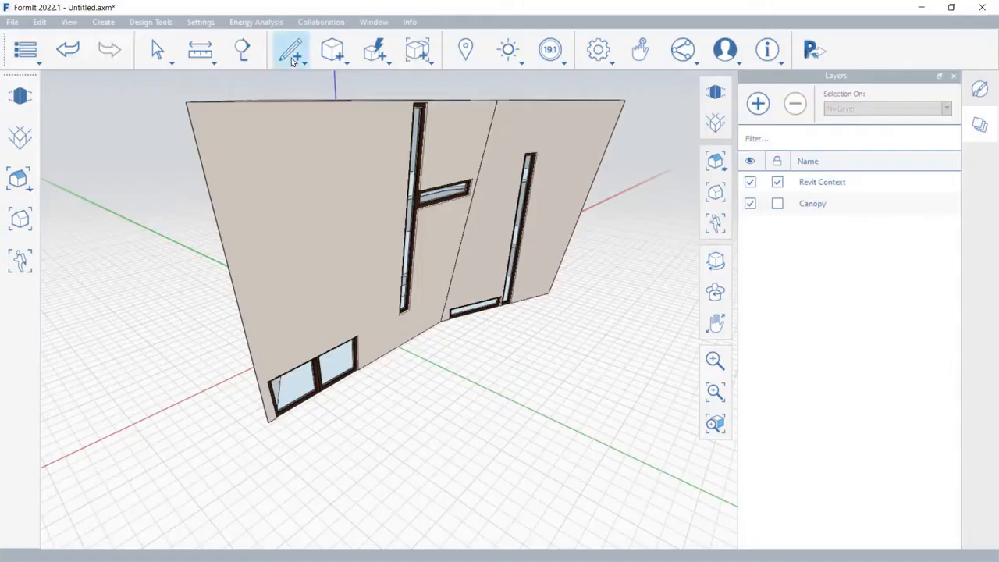
Sketch the canopy outline, 50'-9" along its outer edge, at the base of the two front walls and raise the canopy slab 16'
left_click(441, 320)
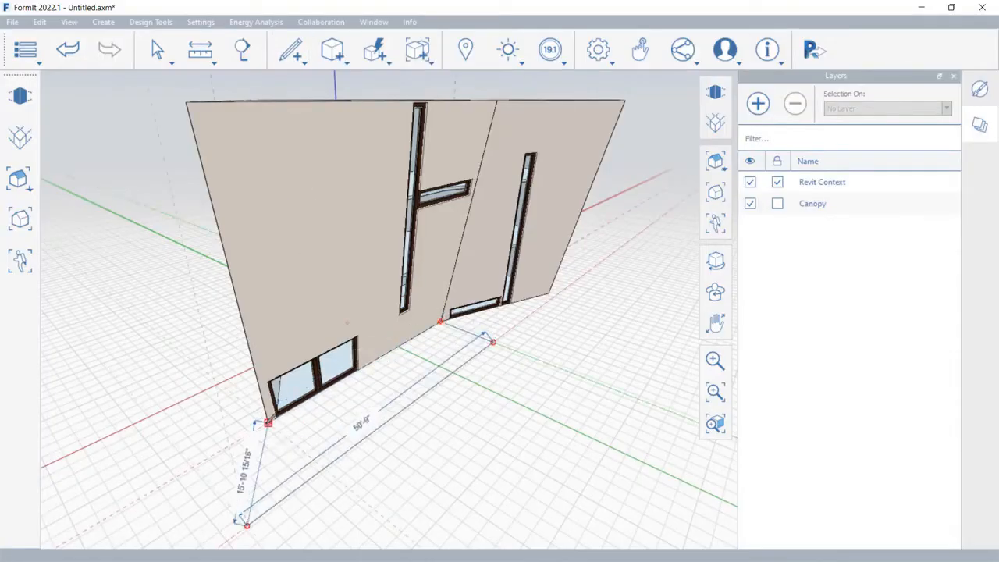
left_click(247, 521)
left_click_drag(381, 410, 390, 285)
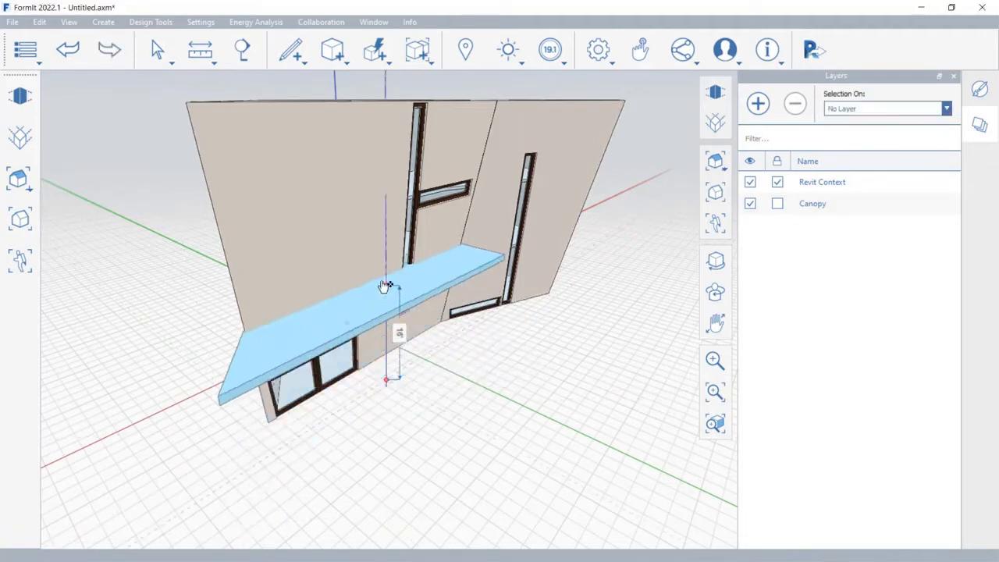
key("o")
Paint the canopy slab with the Concrete - Board Formed material from the Material Samples library
left_click(980, 88)
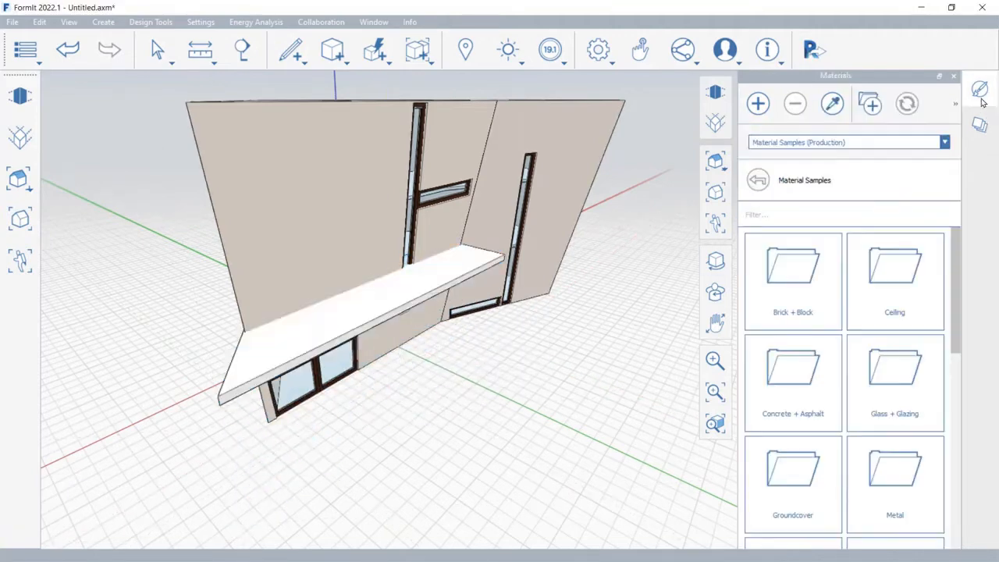
left_click(847, 390)
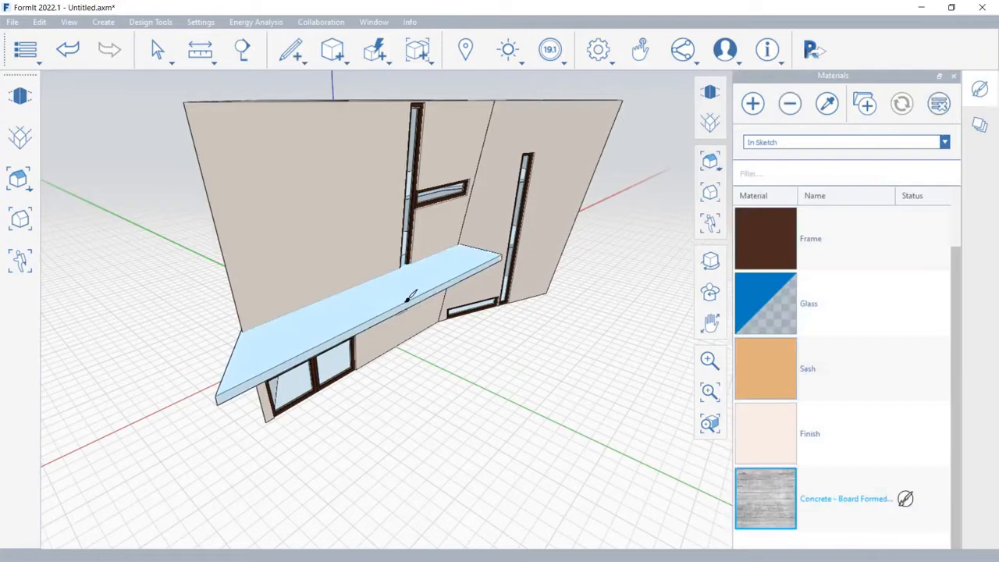
left_click(407, 298)
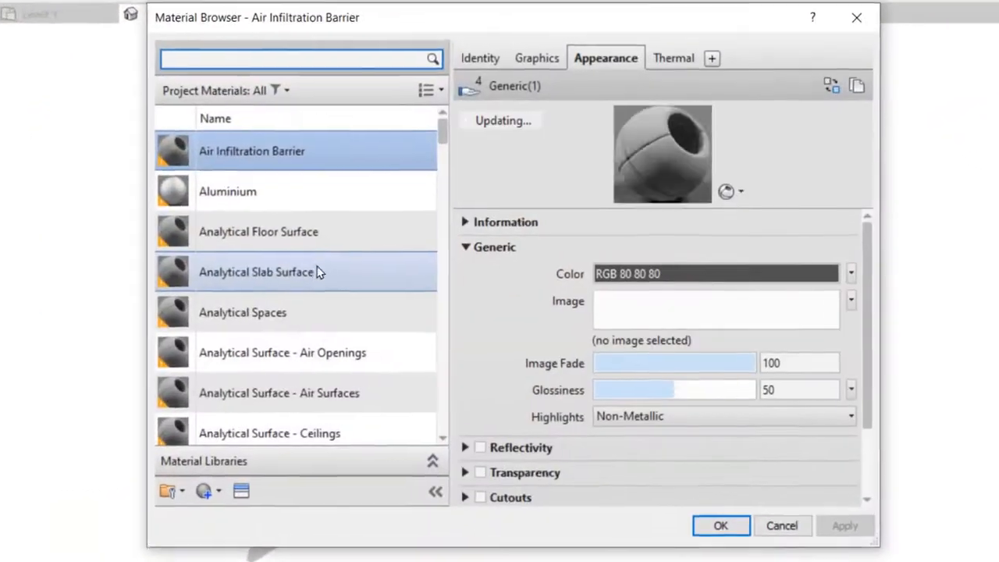
In Revit, filter the project materials to the FormIt class and toggle the Canopy subcategory's visibility under FormIt Geometry
left_click(275, 87)
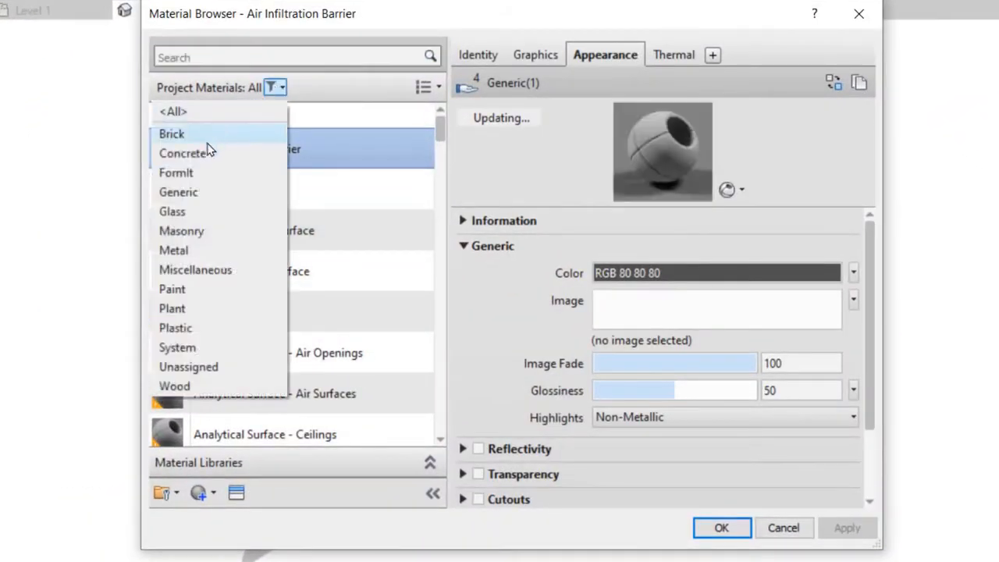
left_click(178, 172)
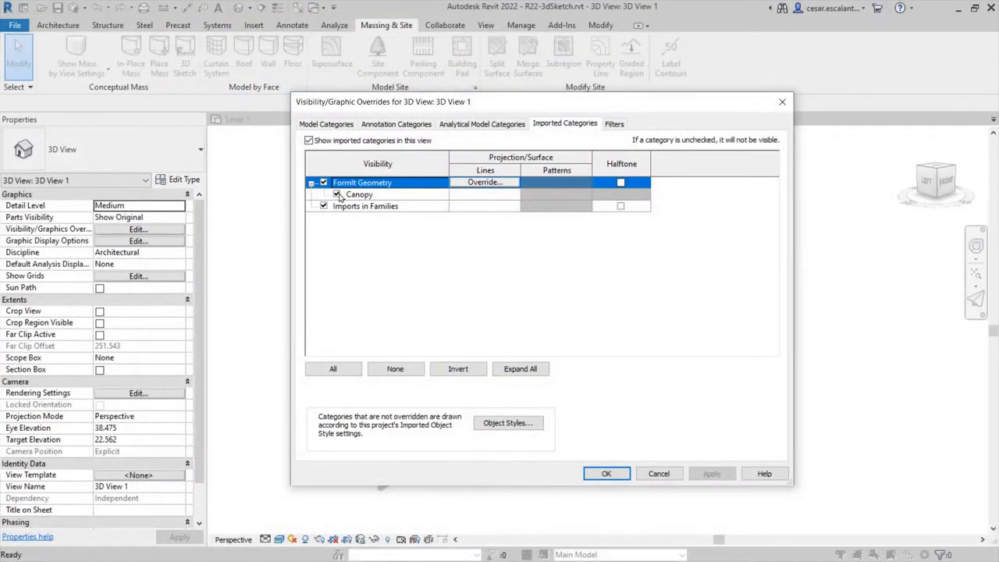
left_click(337, 195)
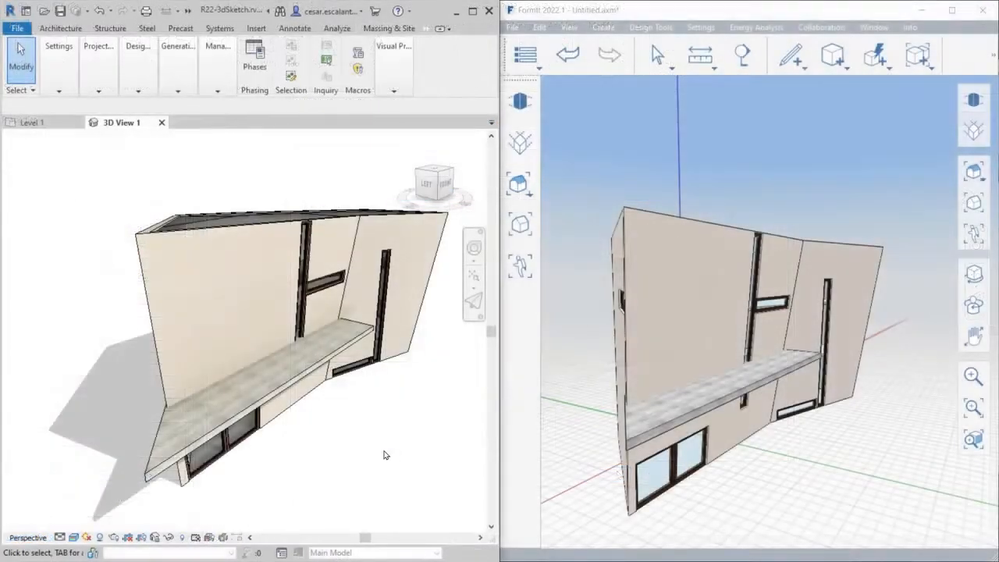
Examine the canopy model from another angle in the side-by-side Revit and FormIt views
middle_click_drag(361, 449, 350, 419, "shift")
right_click_drag(817, 489, 690, 472)
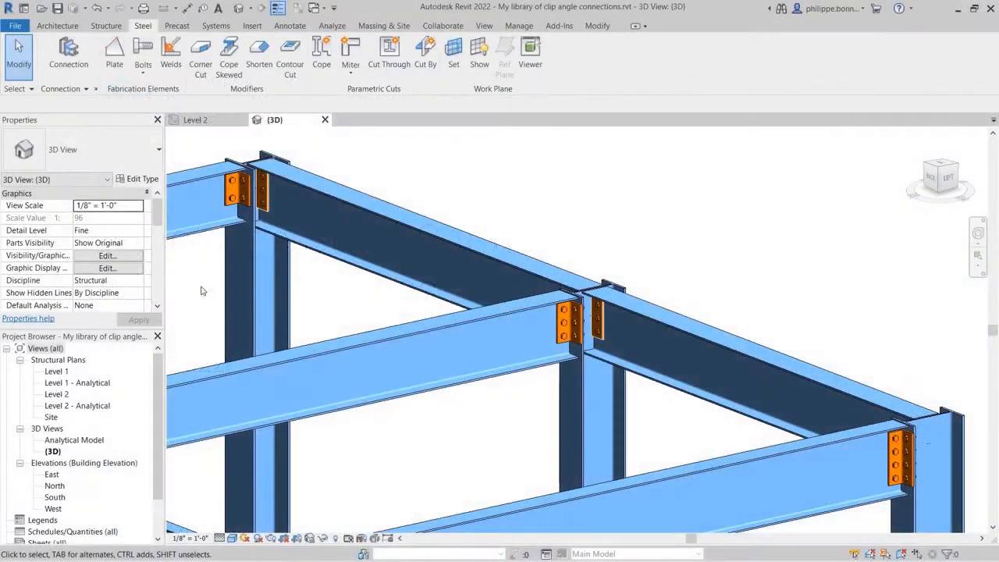
Add a range of applicability named "W10 to 12" to the W10X49 to W12X26 clip angle connection type
left_click(237, 188)
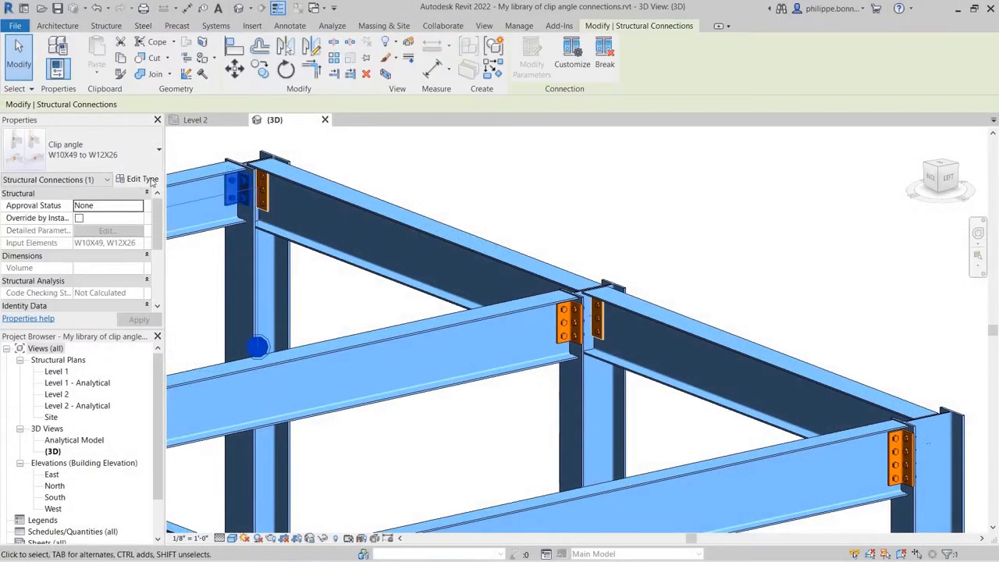
left_click(152, 180)
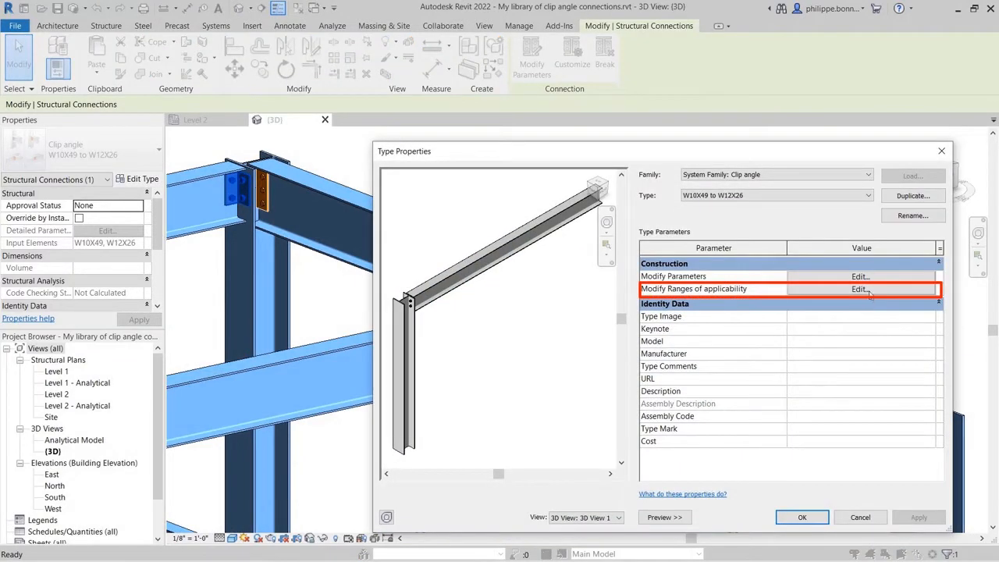
left_click(867, 290)
left_click(556, 150)
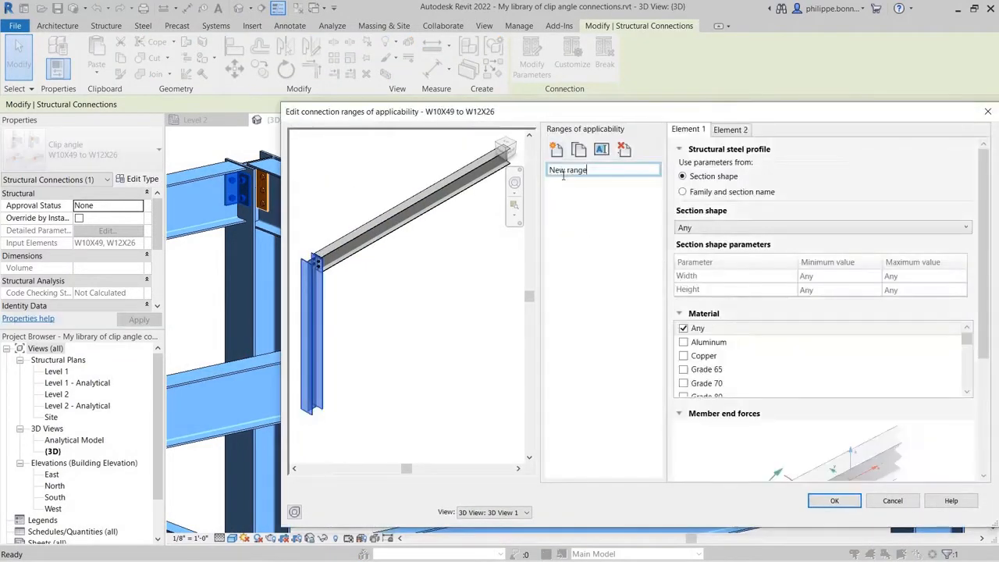
type("W10 to 12")
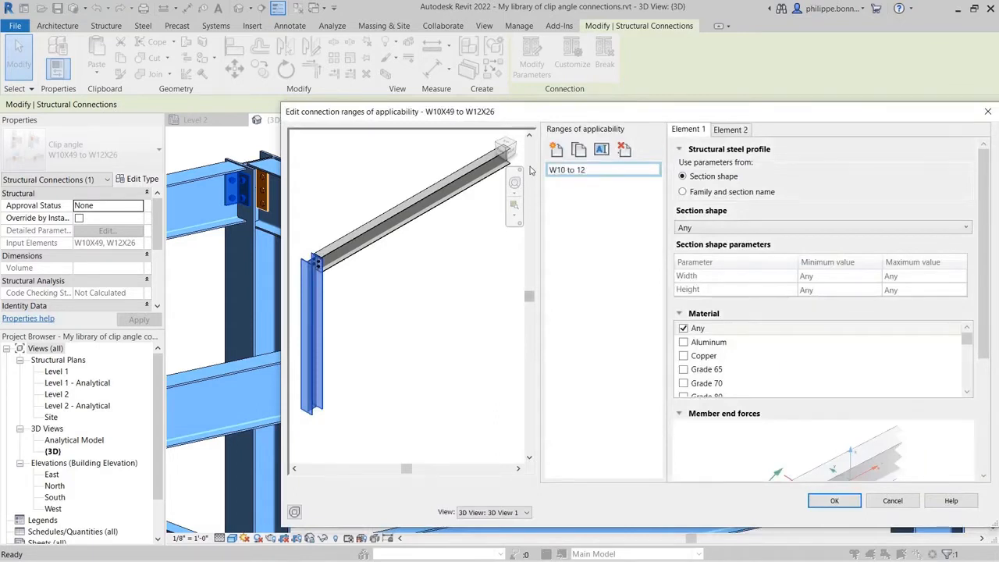
key("Return")
Define Element 1 of the range by family and section name, using W Shapes-Column and section W10X49
left_click(683, 192)
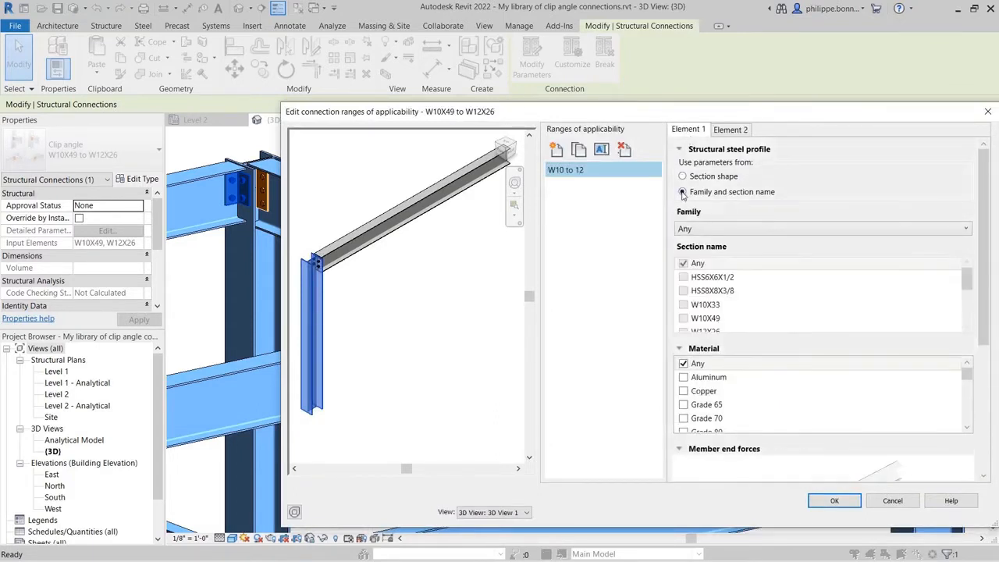
left_click(704, 229)
left_click(734, 281)
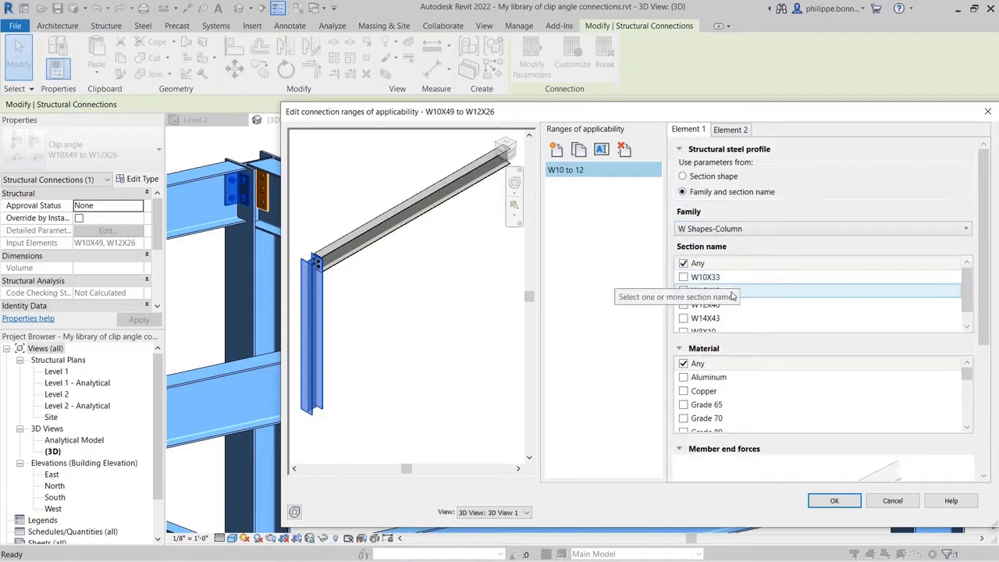
left_click(684, 291)
Define Element 2 of the range with family W Shapes, section W12X26 and material Steel ASTM A992
left_click(741, 131)
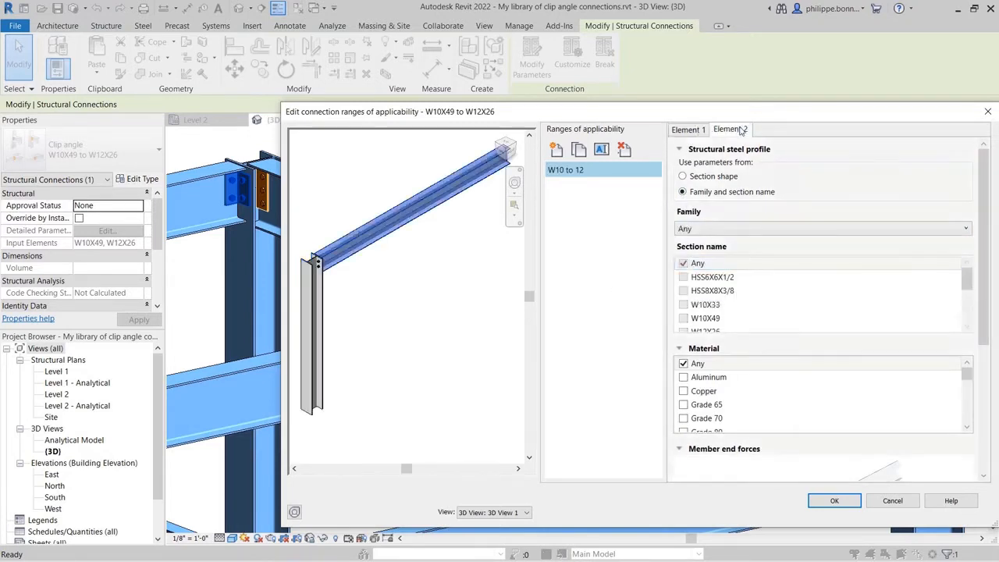
left_click(749, 228)
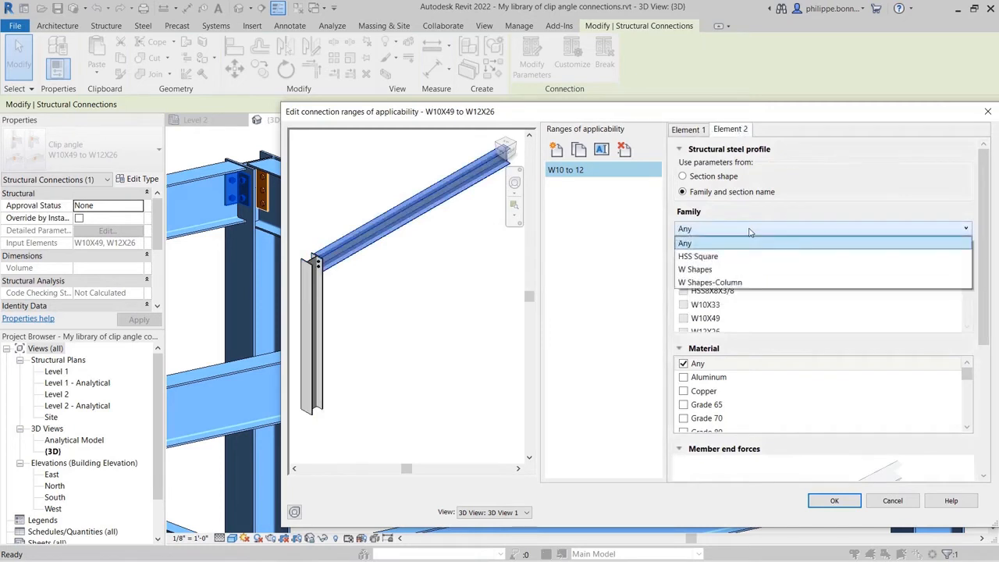
left_click(747, 268)
left_click(684, 277)
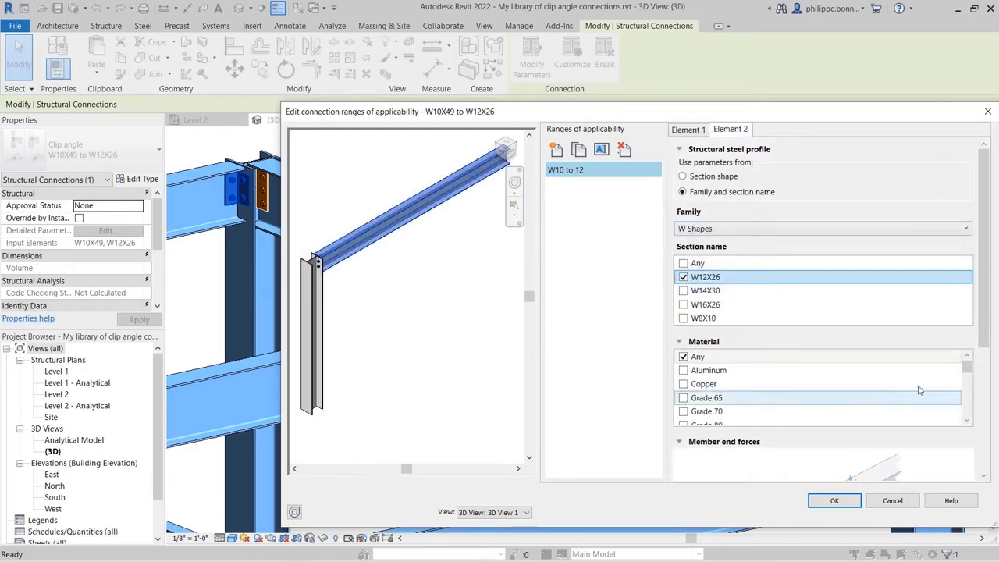
left_click_drag(967, 370, 967, 408)
left_click(683, 398)
Set Element 2's Fz member end force limits to 50 kip and save the connection type's range
left_click_drag(985, 313, 981, 464)
left_click(853, 426)
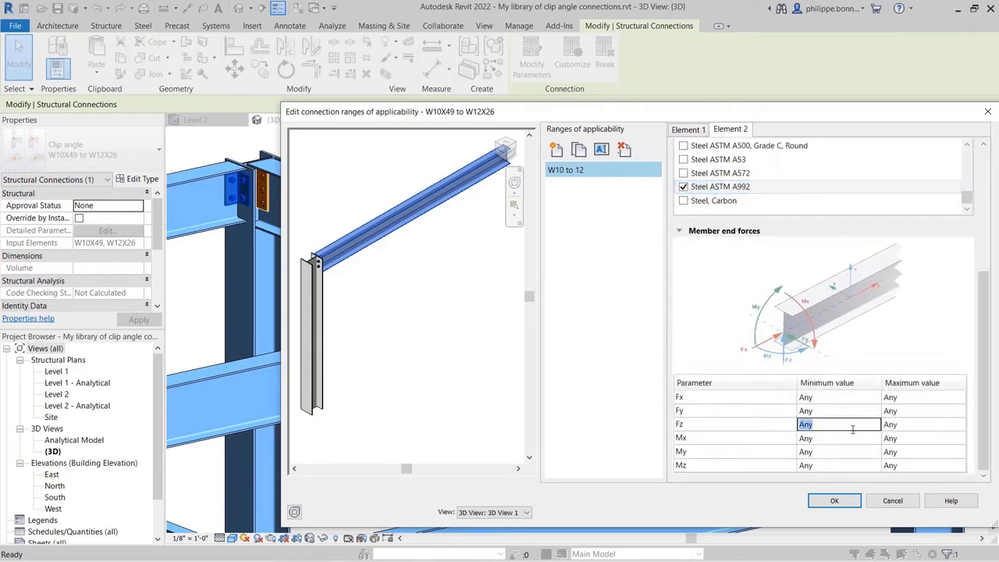
key("Tab")
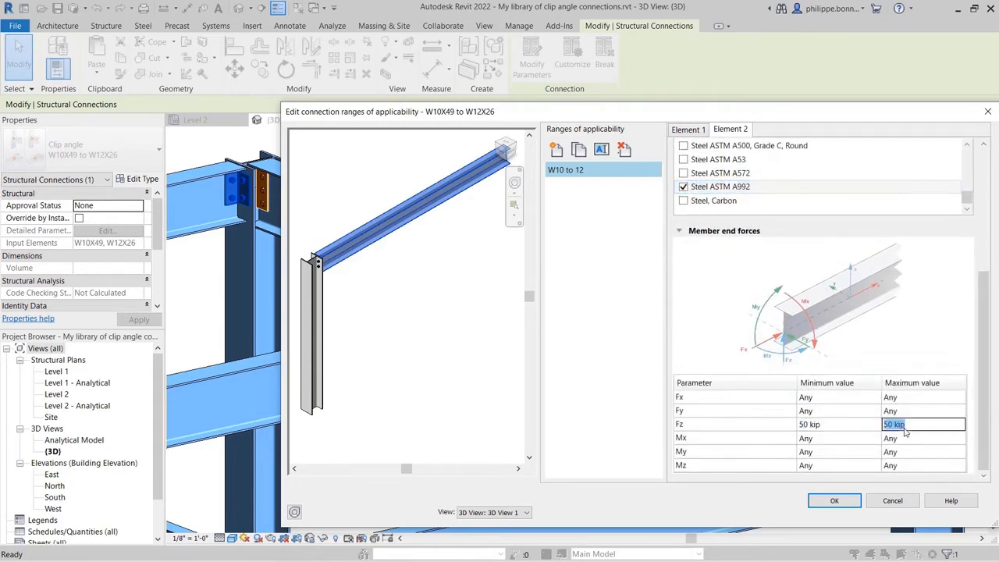
left_click_drag(983, 324, 997, 156)
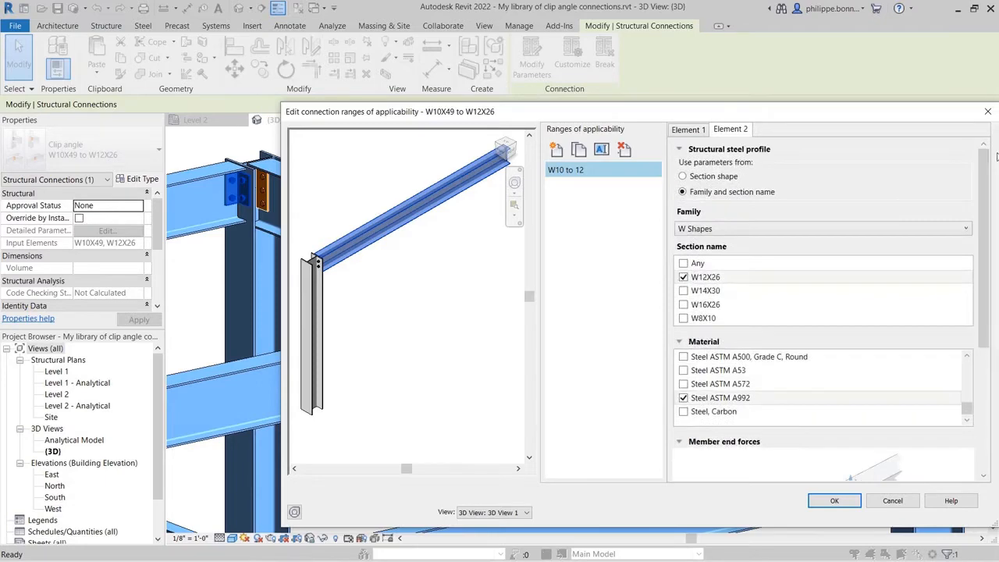
left_click(835, 501)
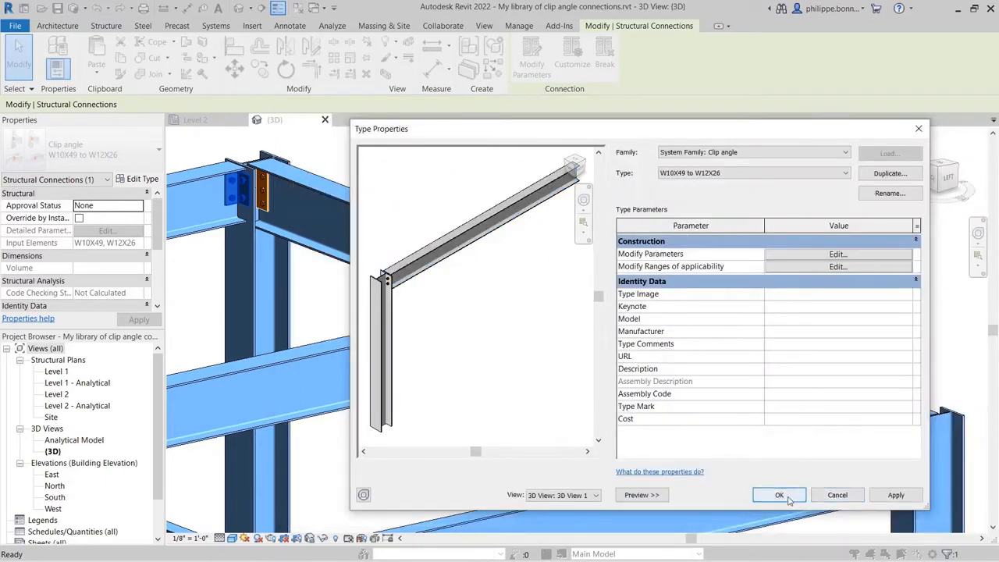
left_click(779, 495)
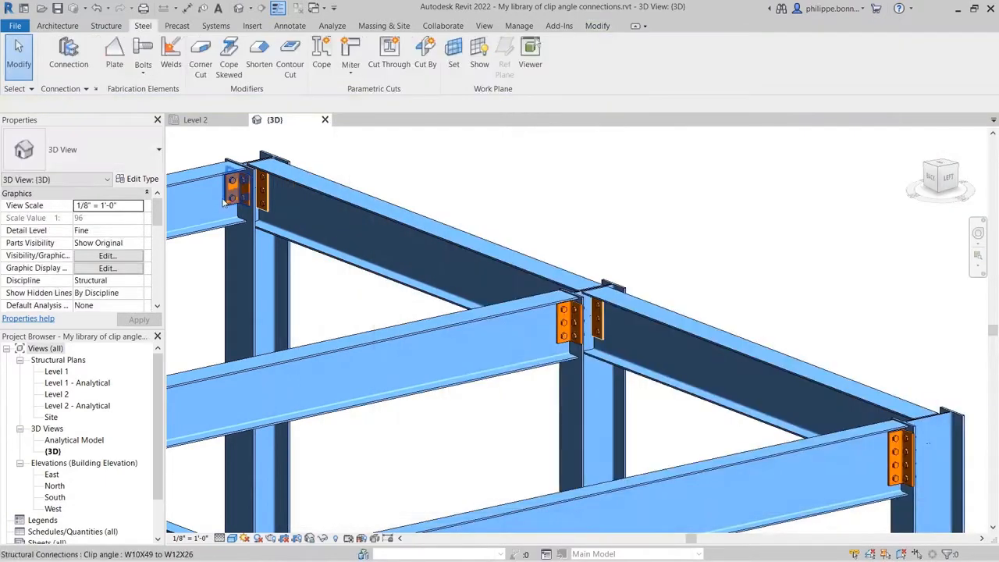
left_click(158, 154)
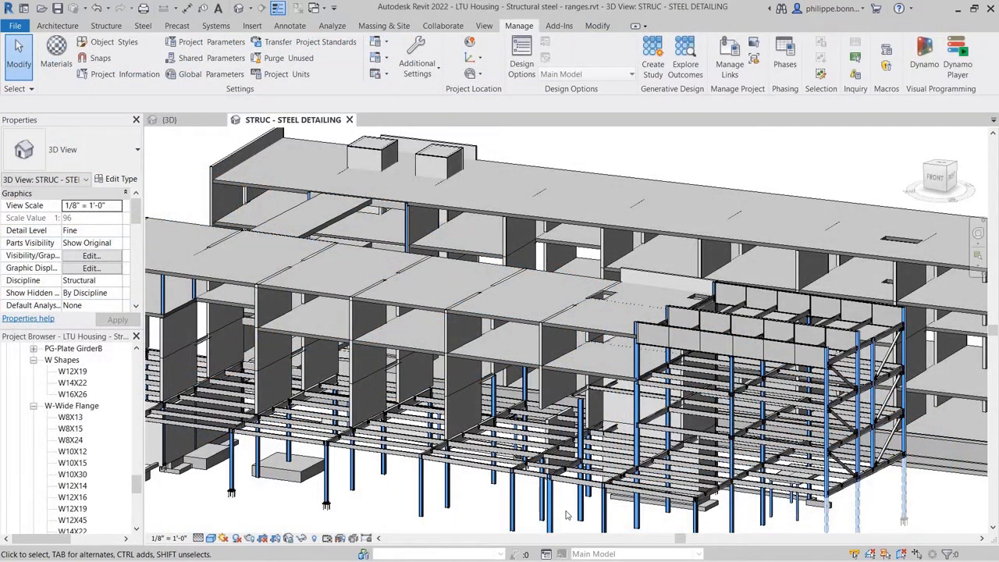
In the LTU Housing steel detailing view, open Dynamo Player and filter its scripts by "ranges"
scroll(567, 515, "up", 5)
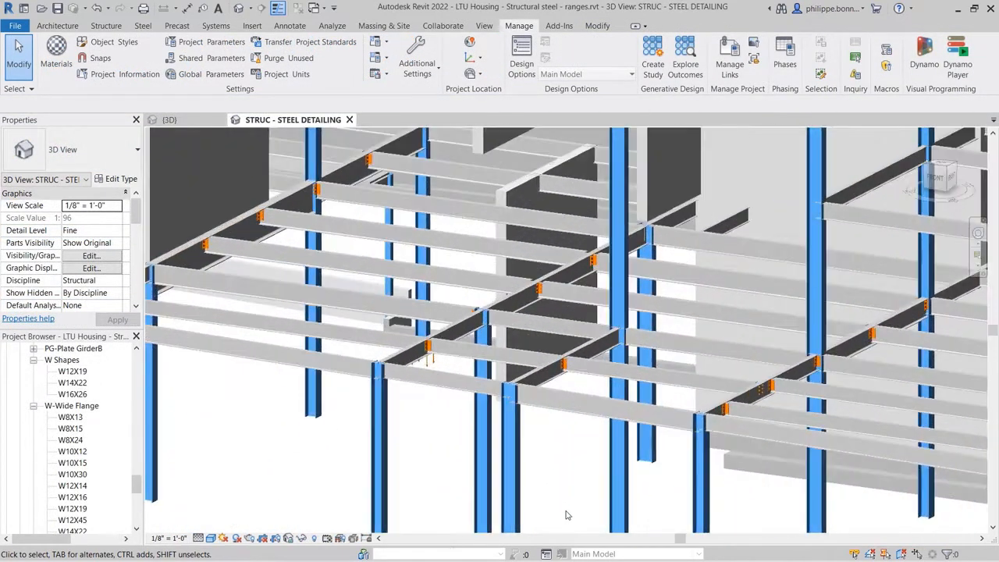
scroll(568, 515, "up", 2)
middle_click_drag(568, 515, 451, 487)
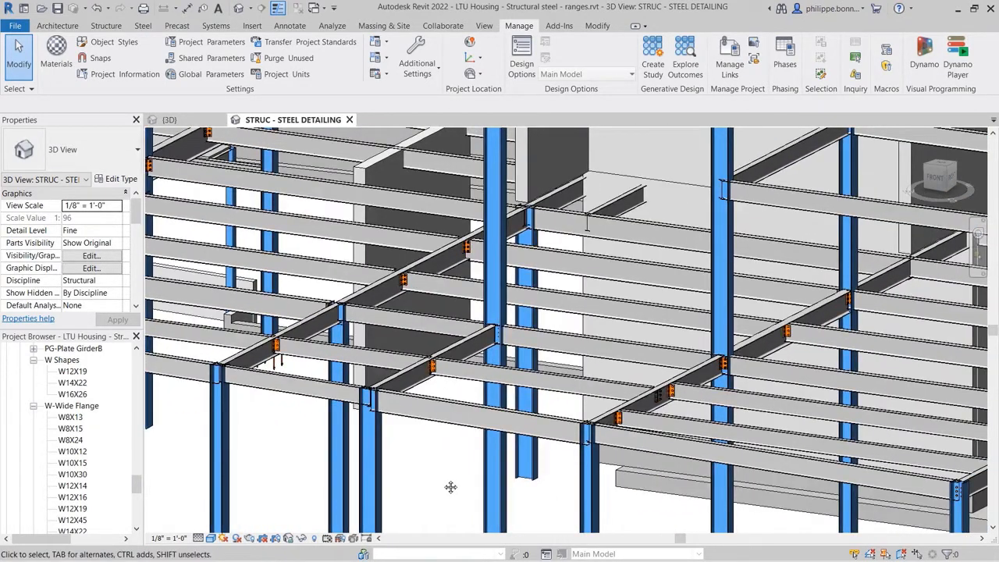
left_click(963, 75)
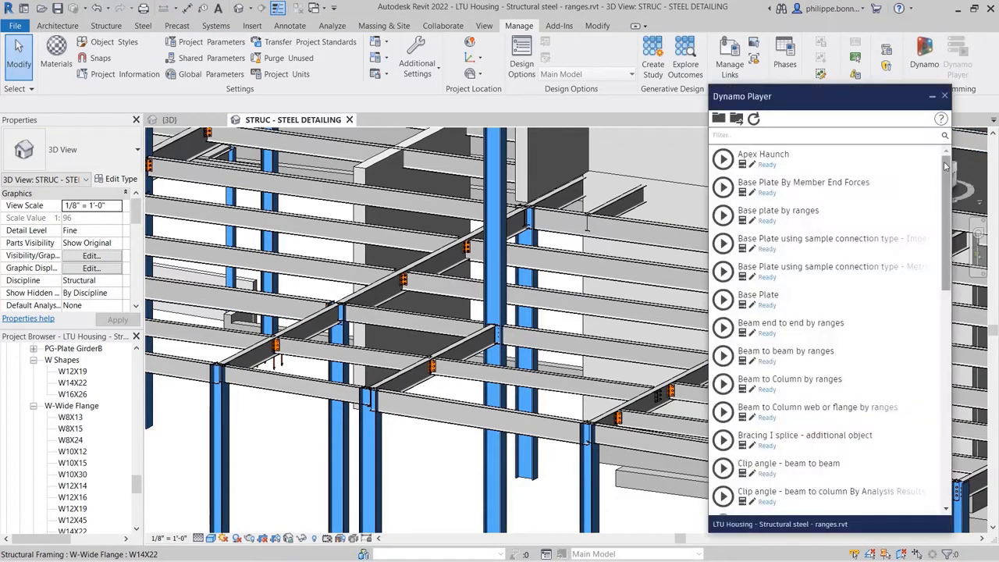
left_click_drag(945, 170, 934, 392)
left_click_drag(934, 356, 795, 149)
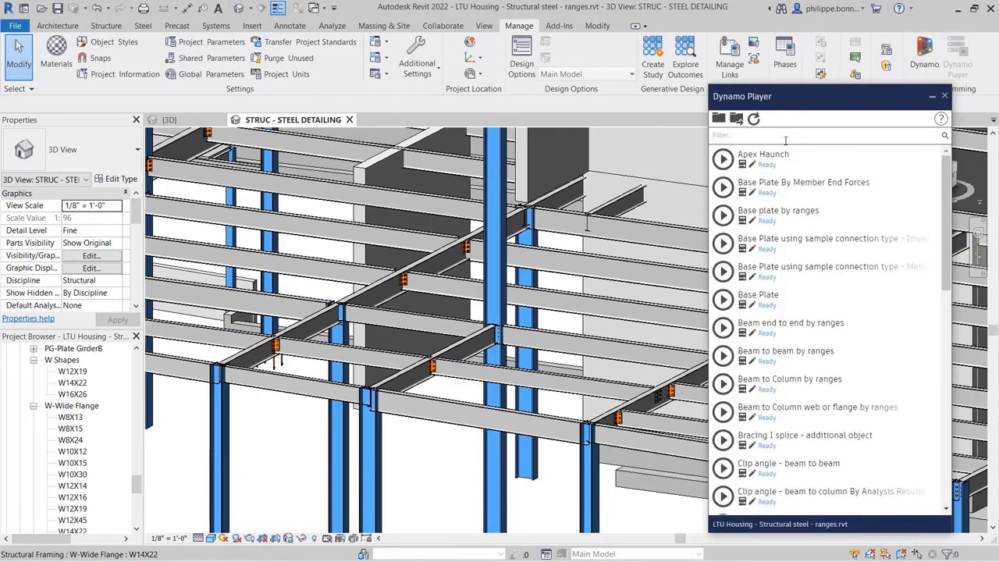
left_click(786, 139)
type("ranges")
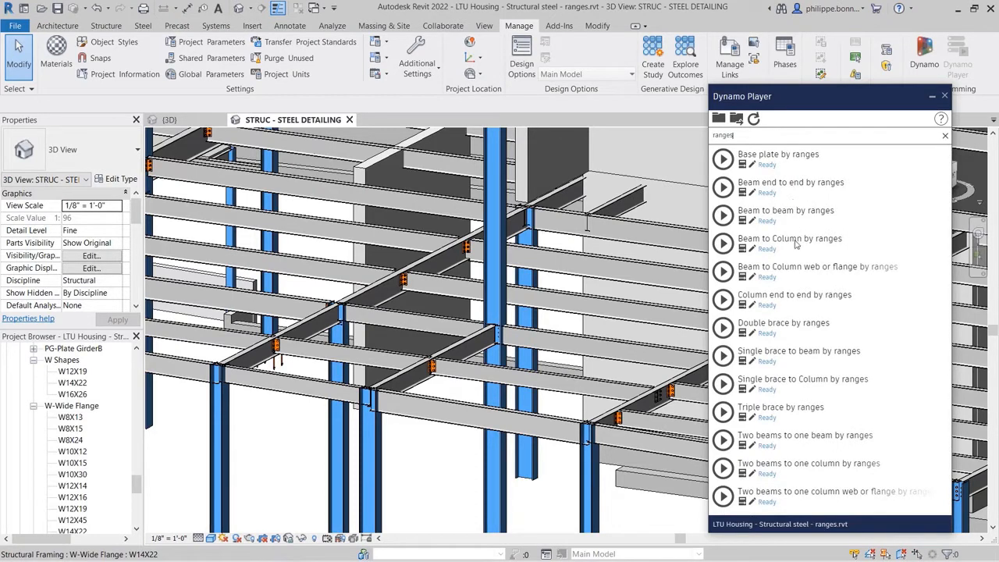
Open the inputs of the Beam to Column by ranges script and select the visible steel framing as its steel elements
left_click(743, 250)
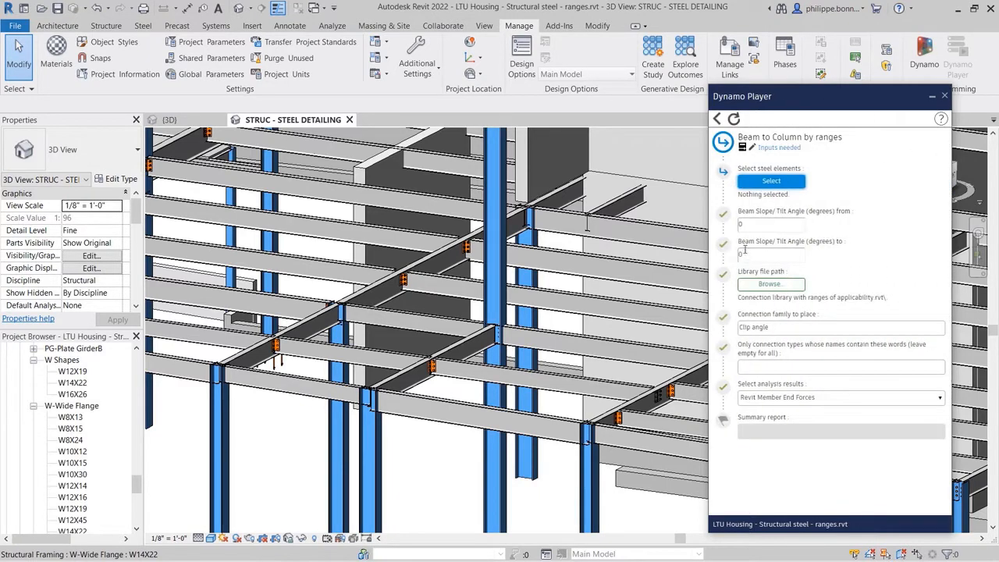
left_click(788, 184)
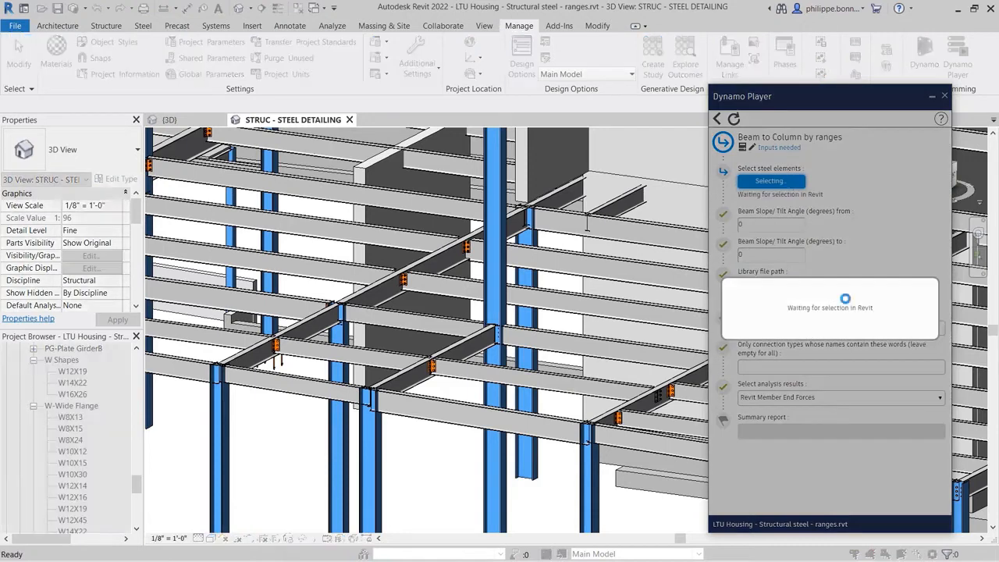
left_click_drag(981, 524, 199, 172)
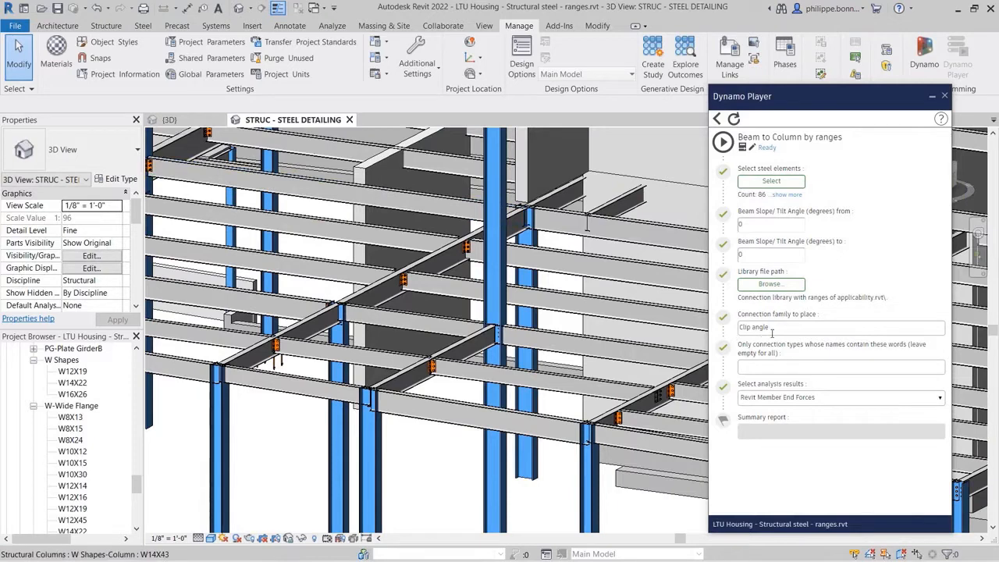
Assign My library of clip angle connections.rvt as the script's library file and run the script
left_click(792, 285)
left_click(406, 300)
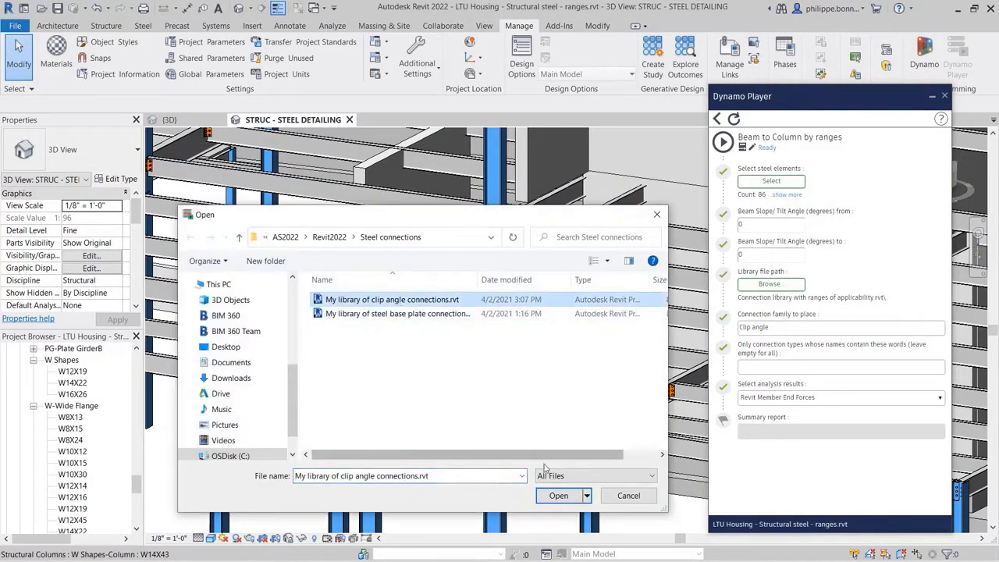
left_click(559, 496)
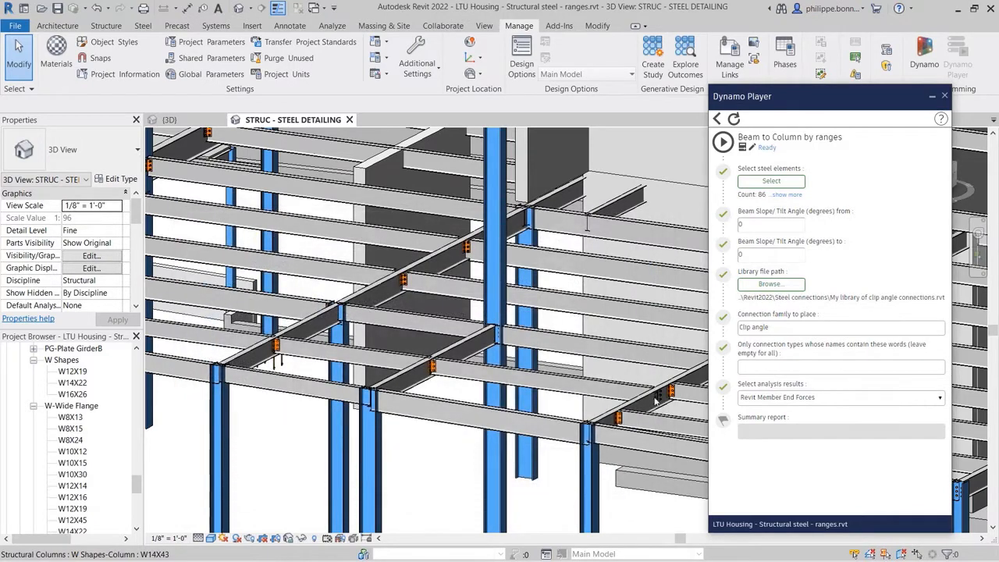
left_click(723, 143)
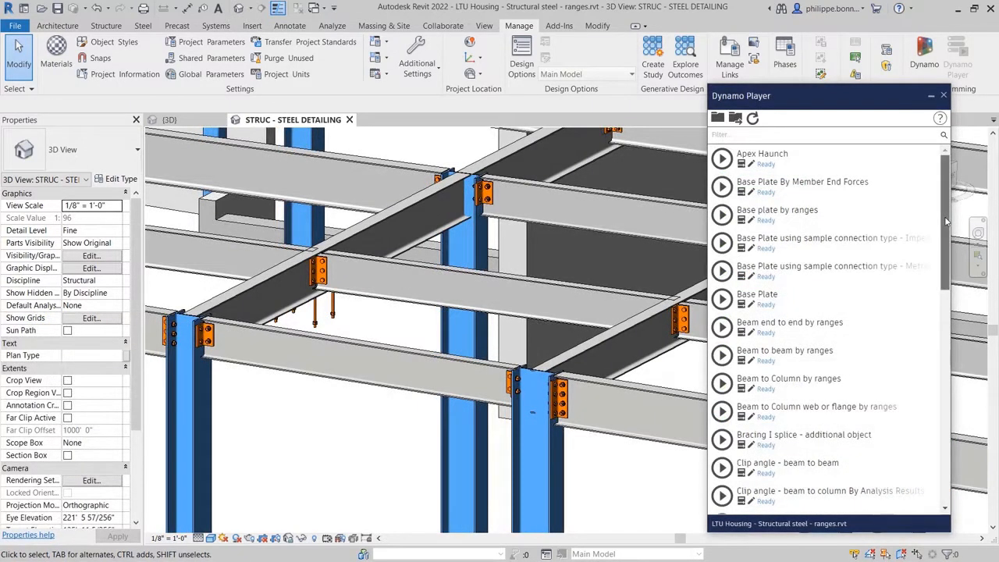
left_click_drag(946, 222, 934, 452)
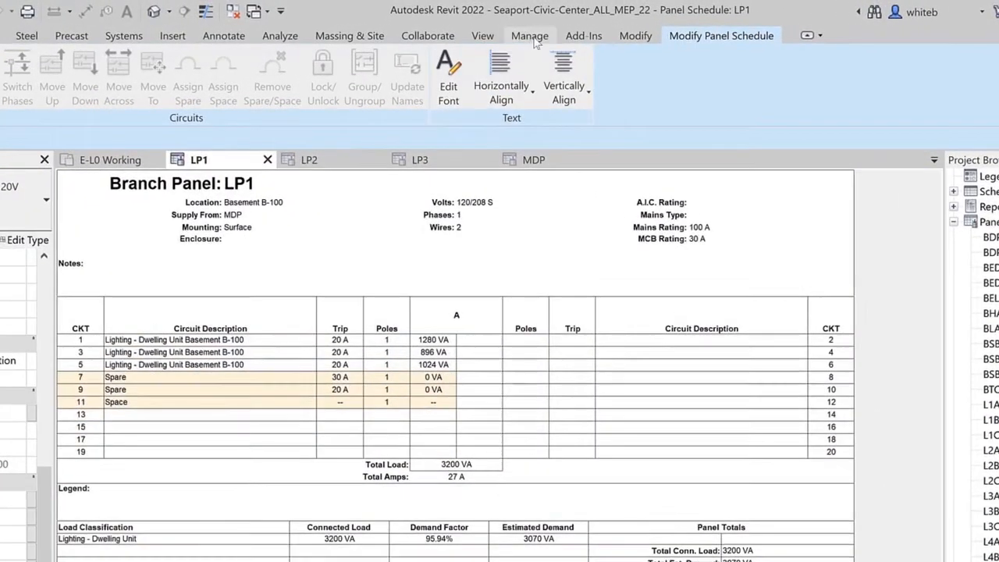
Open the Branch Panel (Single) panel schedule template for editing
left_click(525, 31)
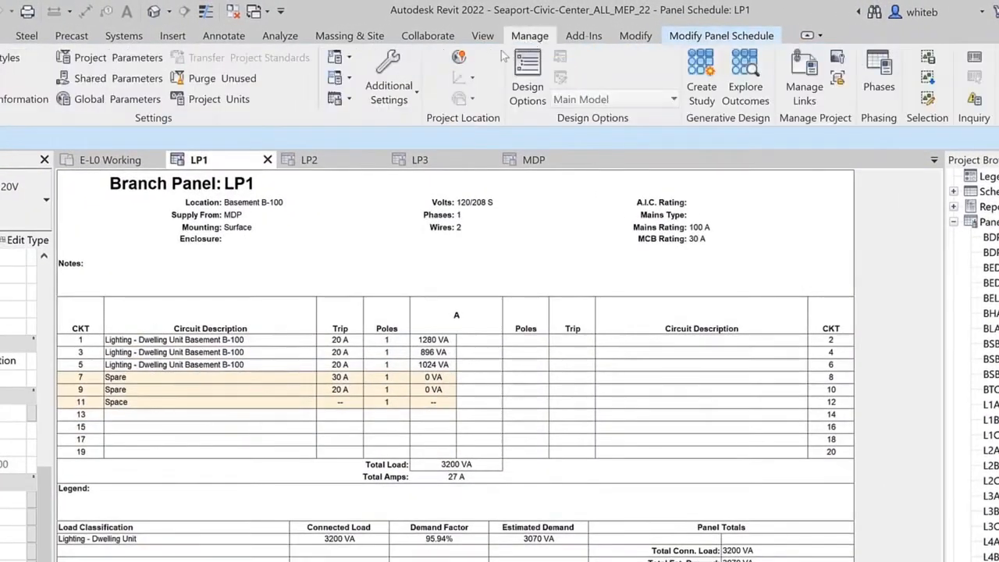
left_click(341, 99)
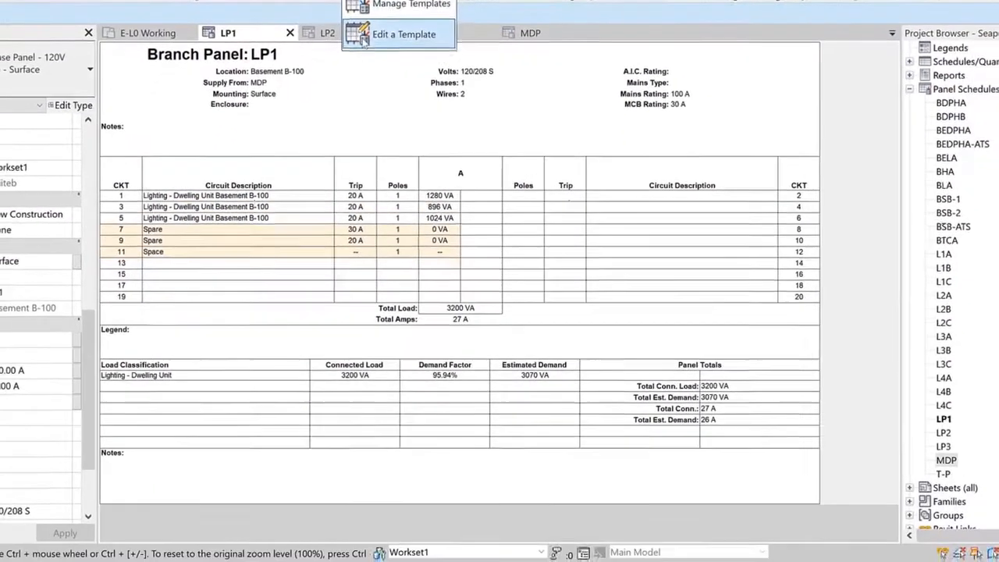
left_click(391, 161)
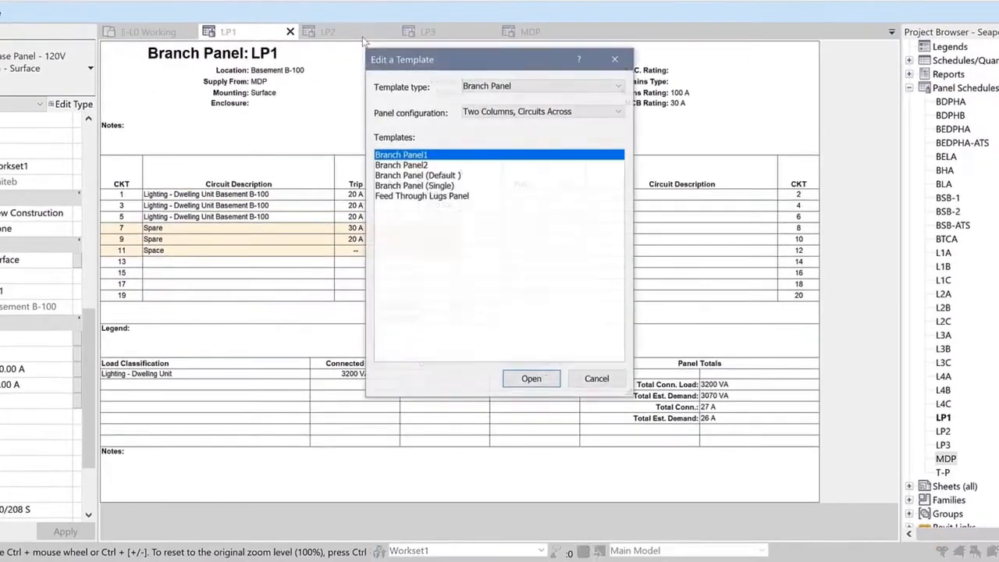
left_click(415, 188)
left_click(530, 379)
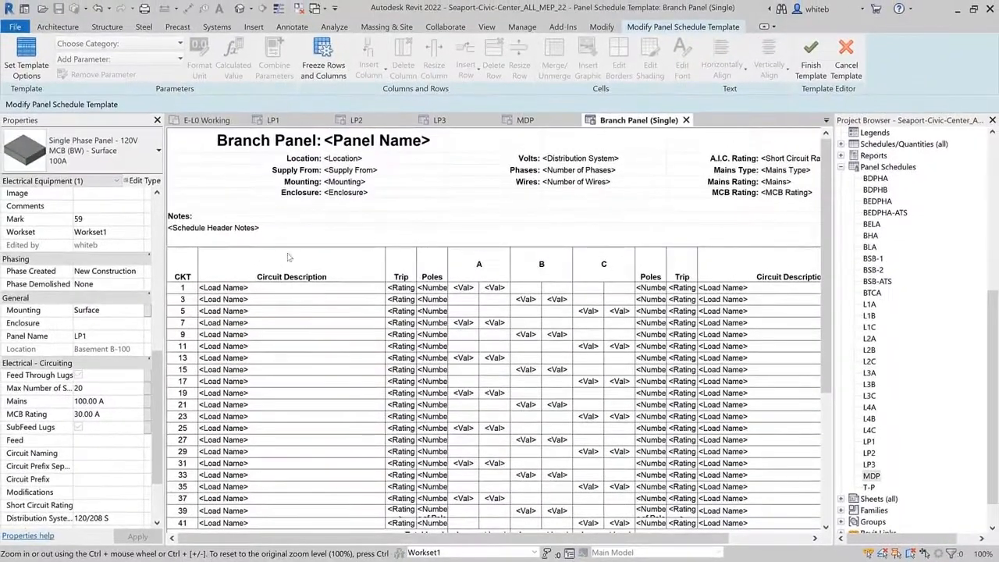
In the template's circuit table options, enable auto-shading for displaying load and show but disable the columns for unused phases
left_click(25, 58)
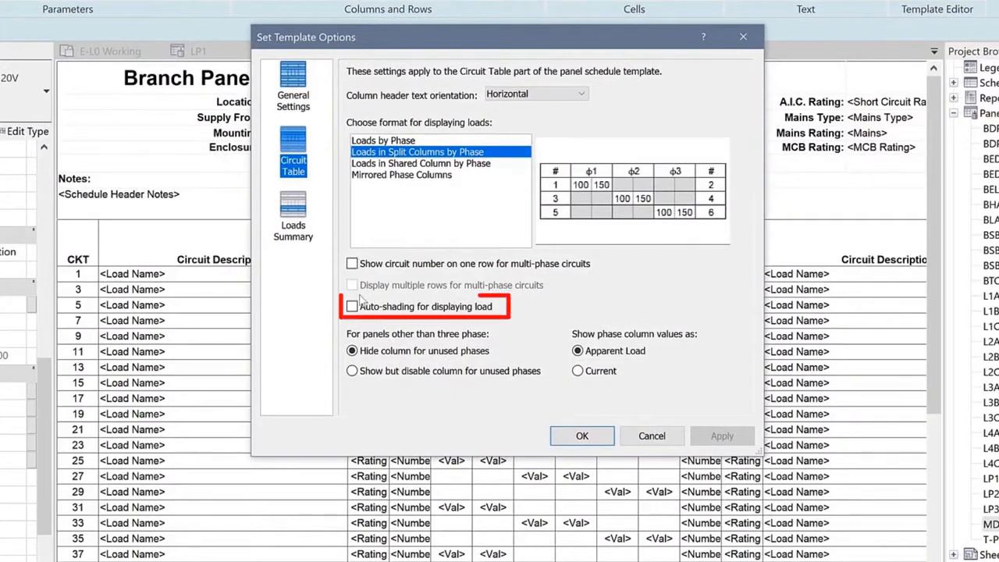
left_click(352, 307)
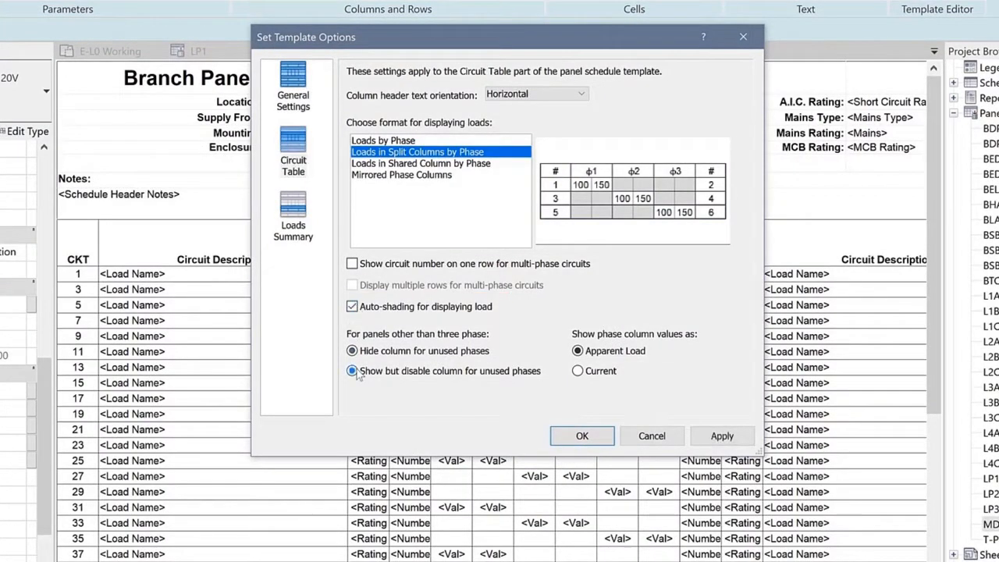
Fix the template's number of slots shown at a constant value of 42 and finish the template
left_click(298, 96)
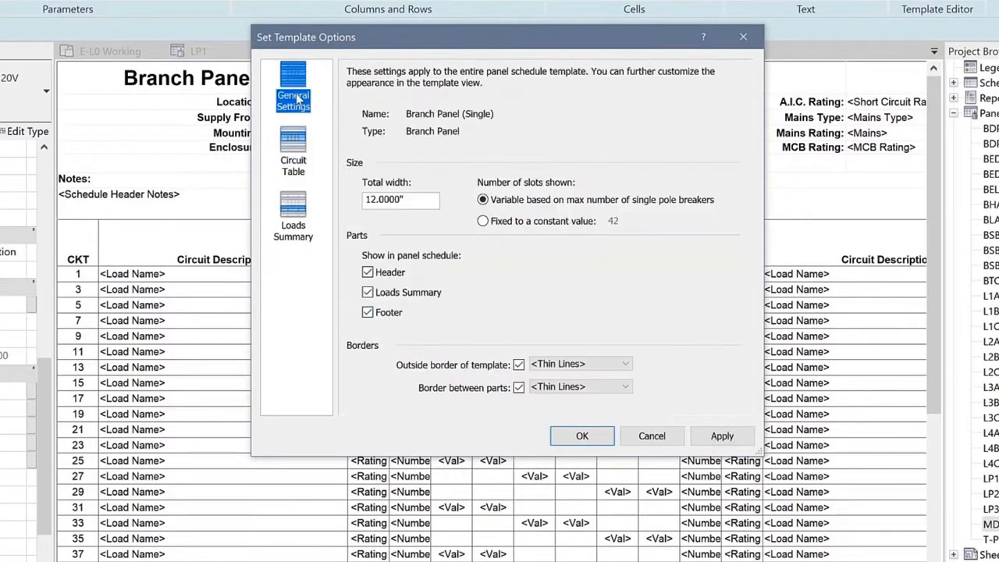
left_click(483, 221)
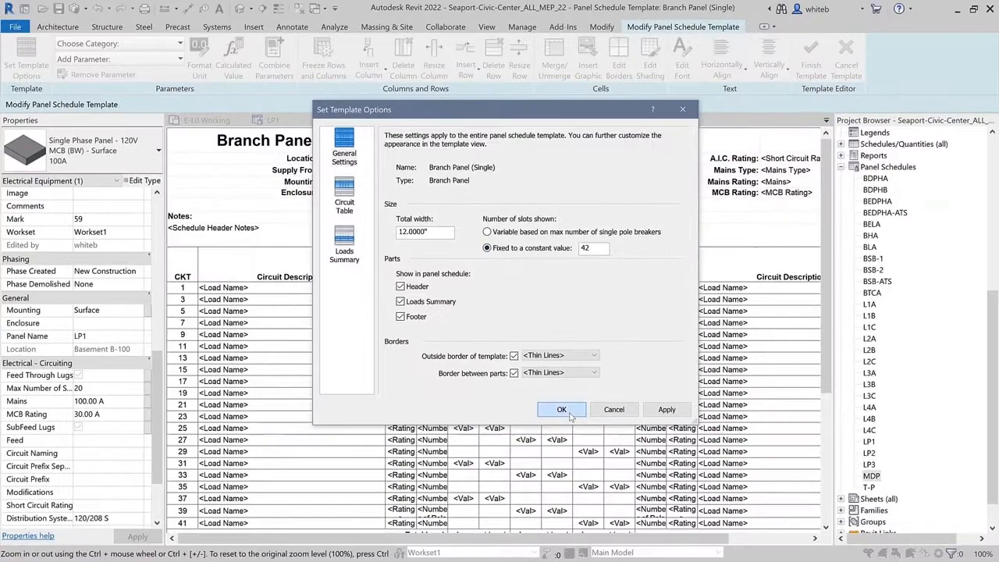
left_click(582, 435)
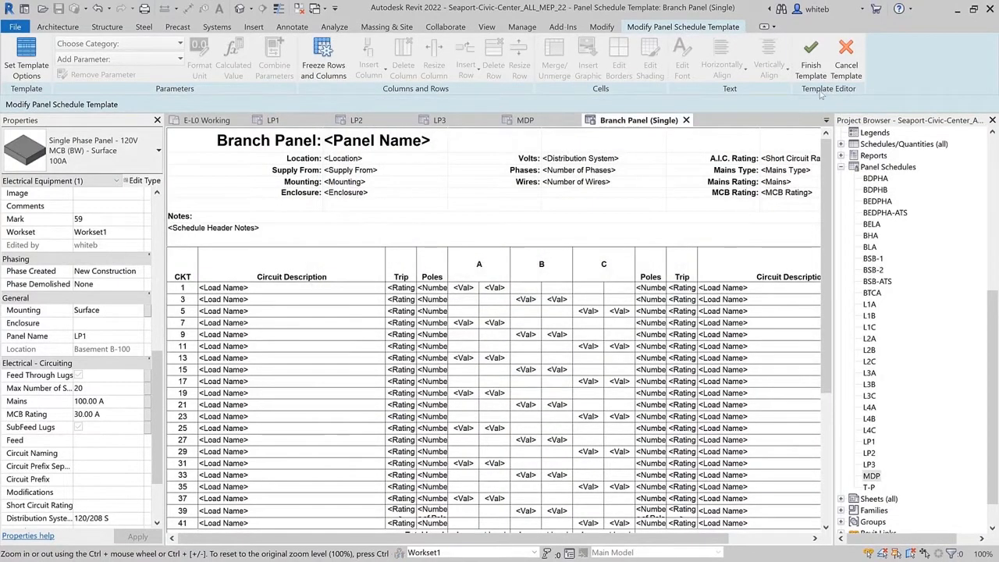
left_click(810, 58)
Try panel LP1's maximum number of single pole breakers at 42 and 30, and return it to 20
left_click(111, 388)
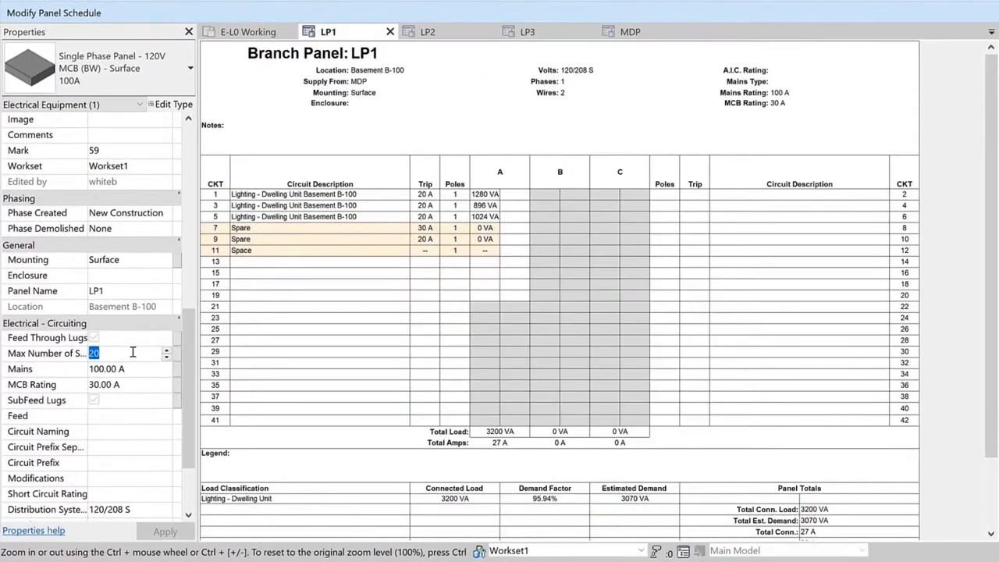
type("42")
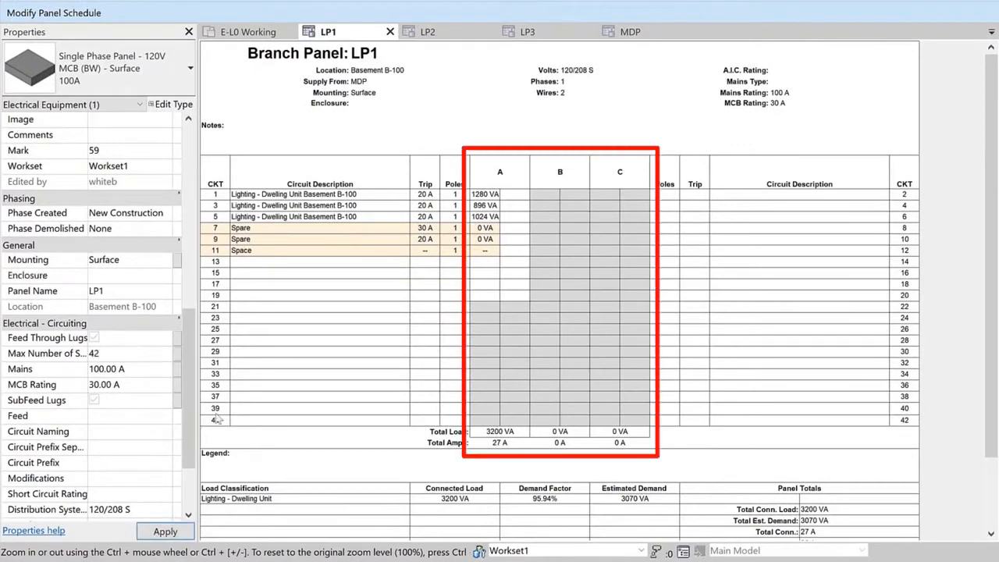
left_click(126, 357)
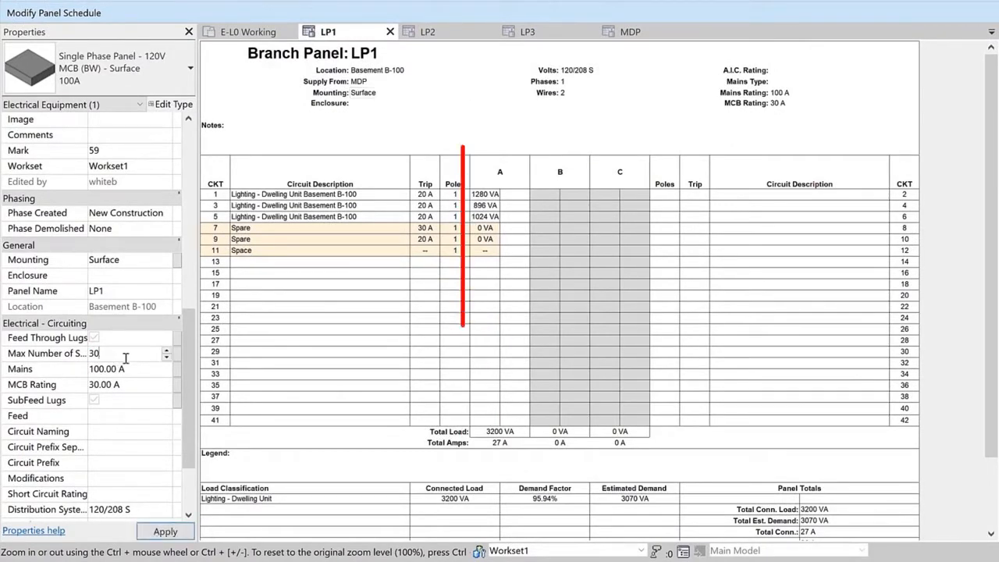
key("Return")
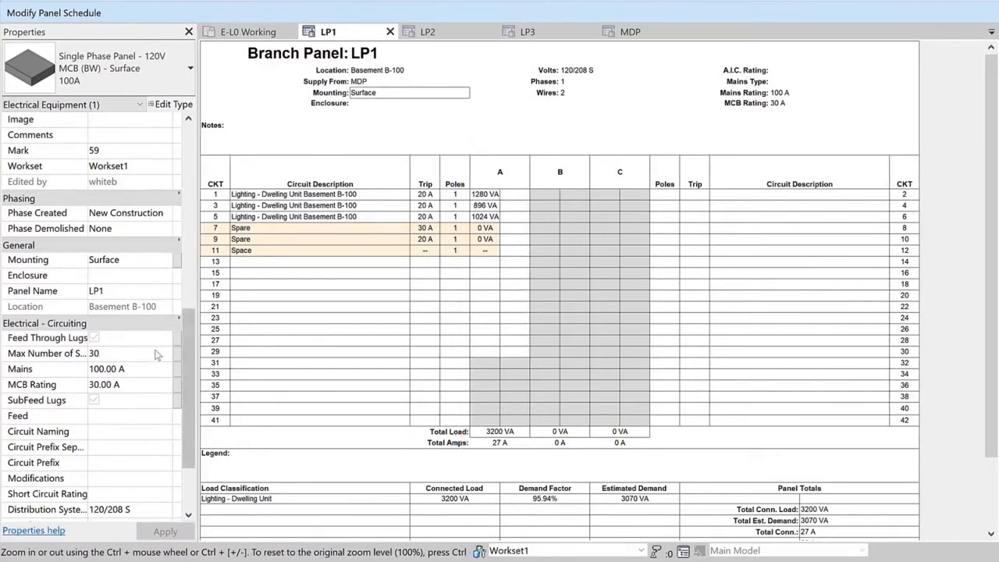
left_click(143, 357)
type("20")
key("Return")
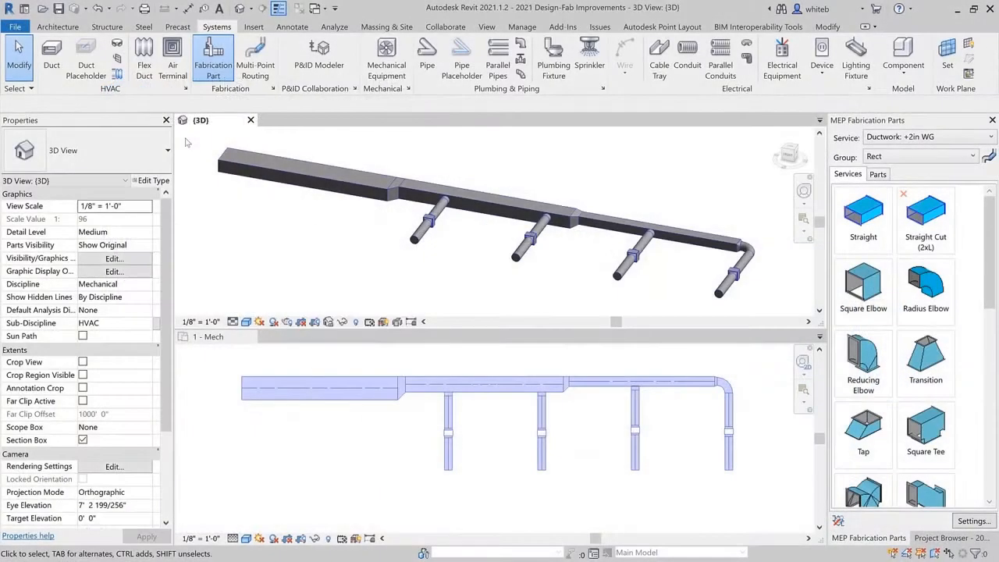
Convert the entire duct run to fabrication parts with the Ductwork: +2in WG service and review the conversion warnings
left_click_drag(185, 138, 772, 309)
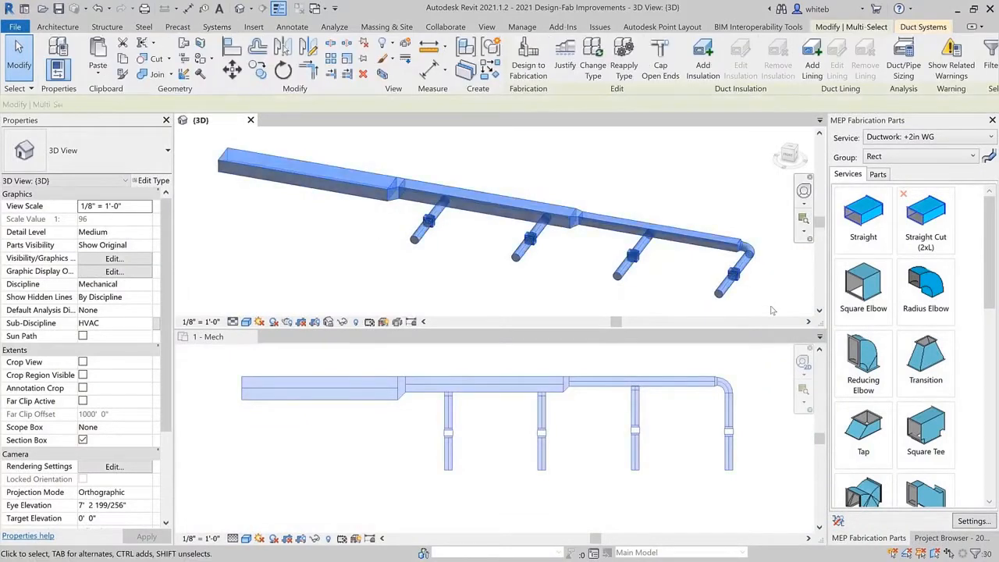
left_click(528, 69)
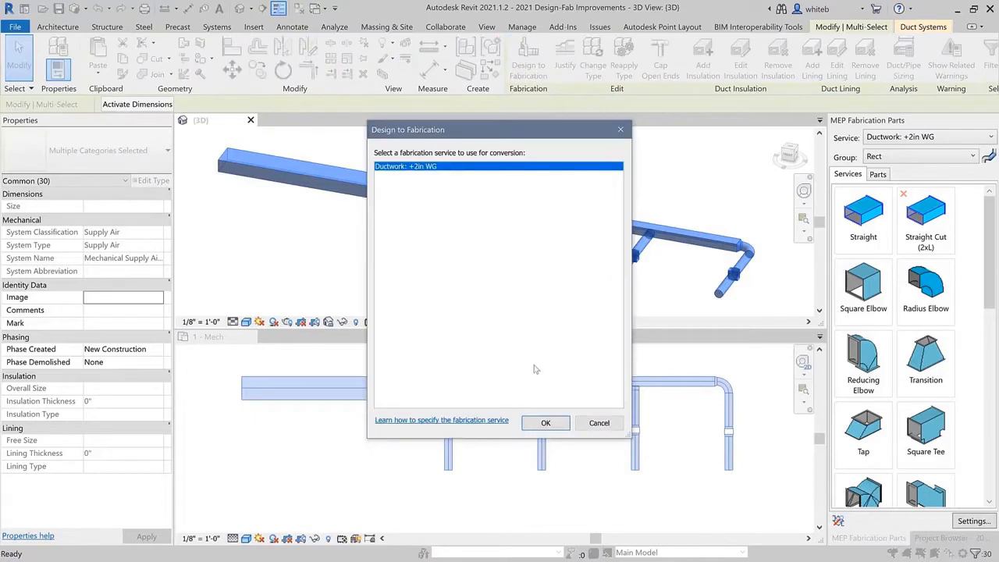
left_click(544, 422)
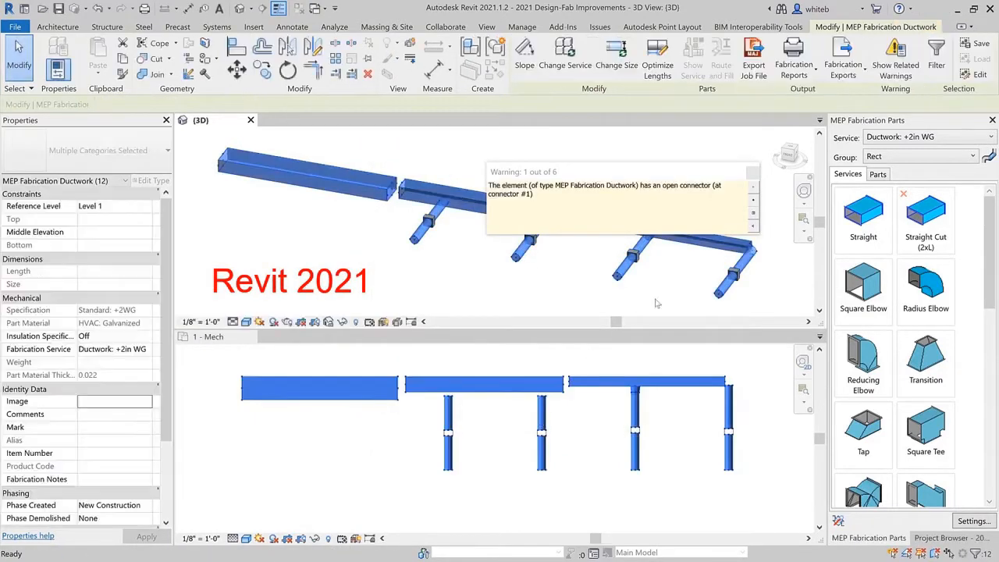
left_click(753, 217)
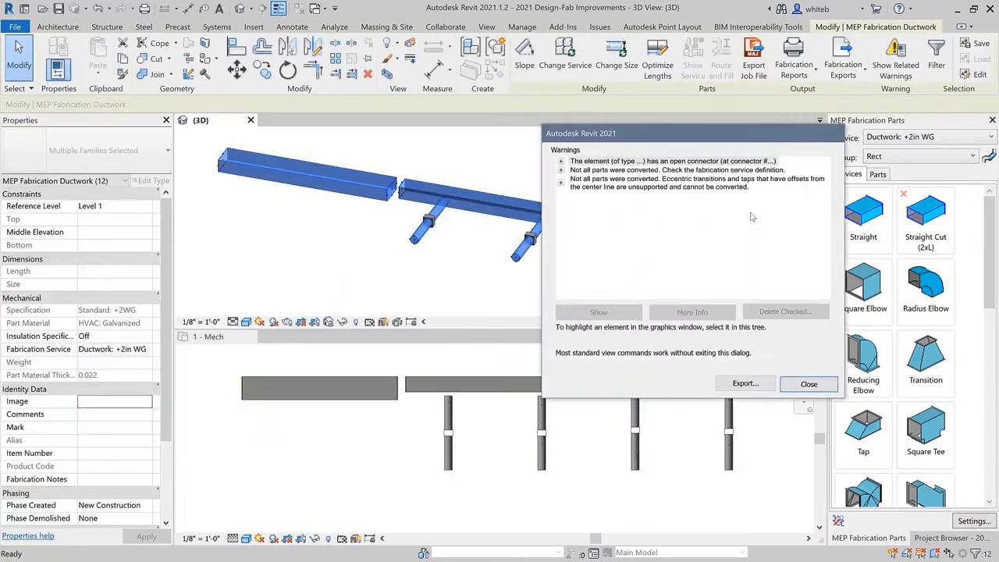
left_click(809, 384)
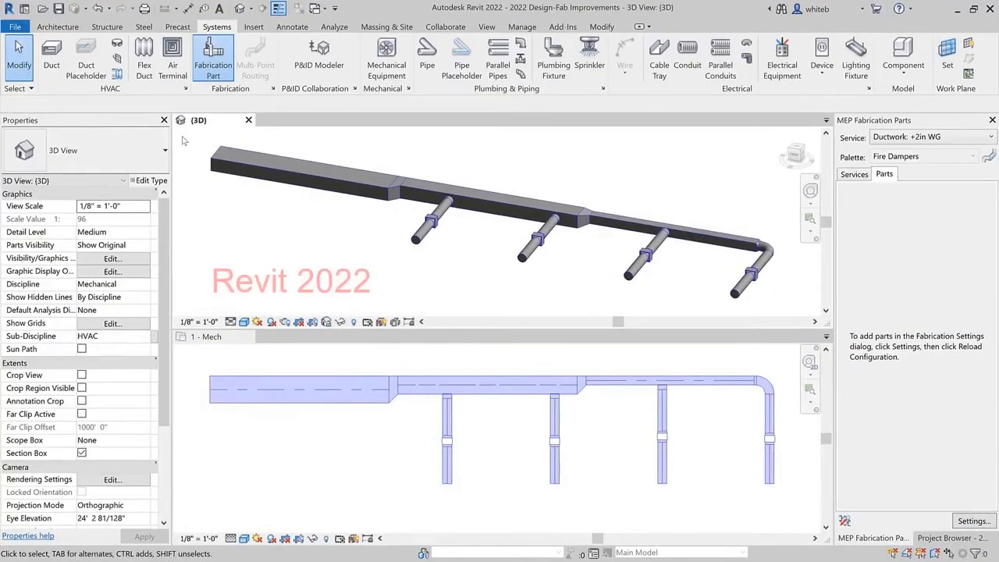
In the 2022 project, start Design to Fabrication on the entire duct run and replace its fire dampers with Round Fire Damper : Default
left_click_drag(182, 137, 788, 313)
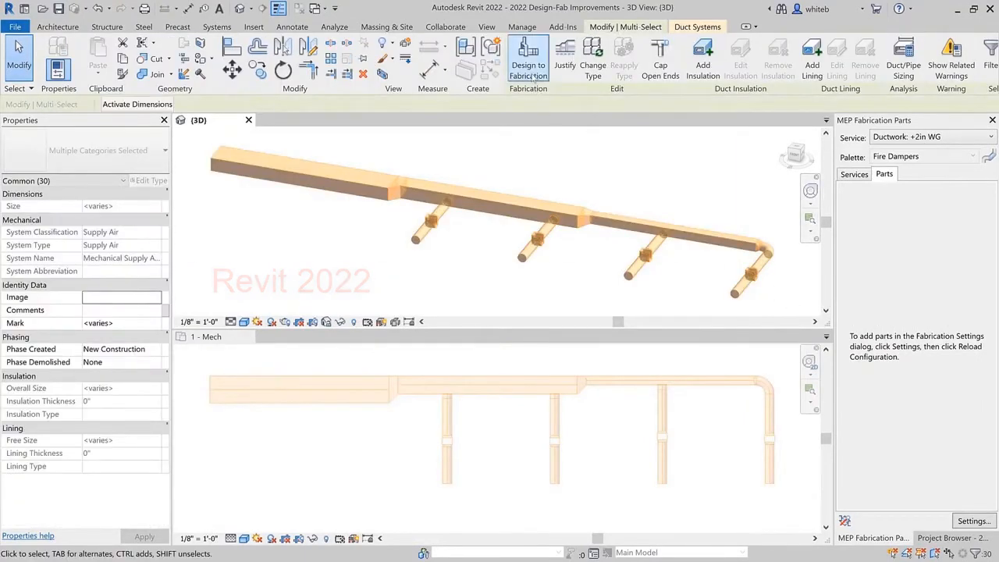
left_click(531, 72)
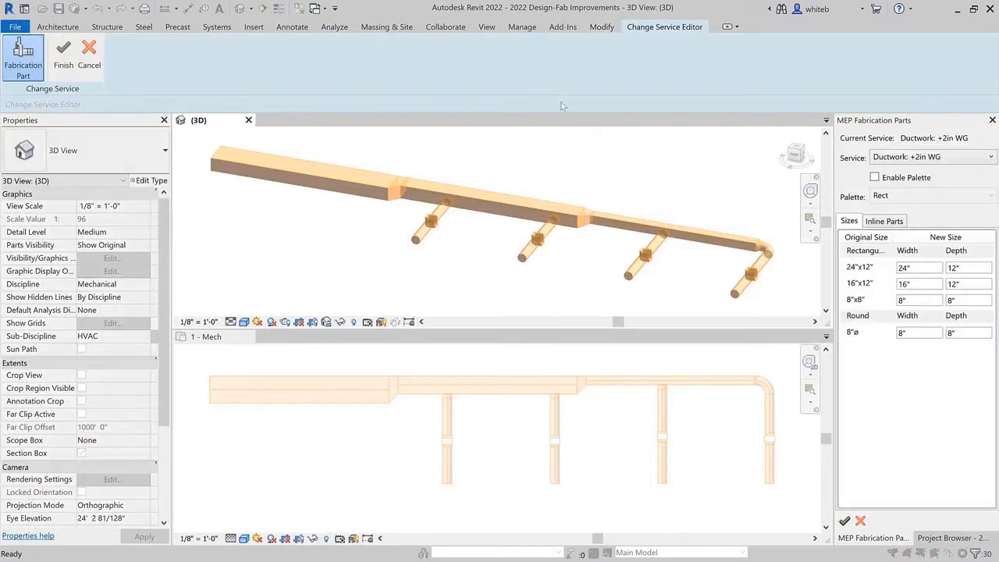
left_click(888, 223)
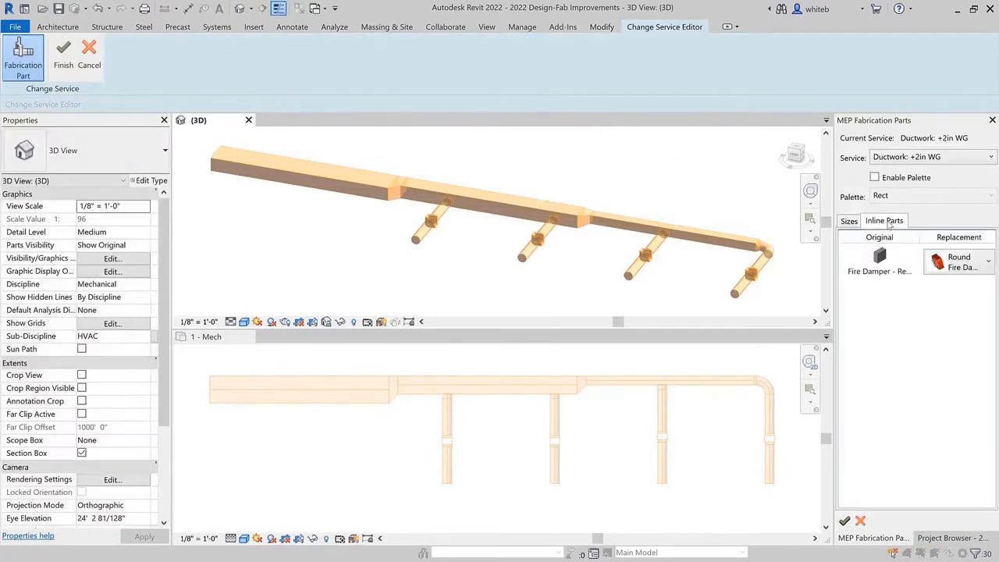
left_click(880, 263)
left_click(988, 261)
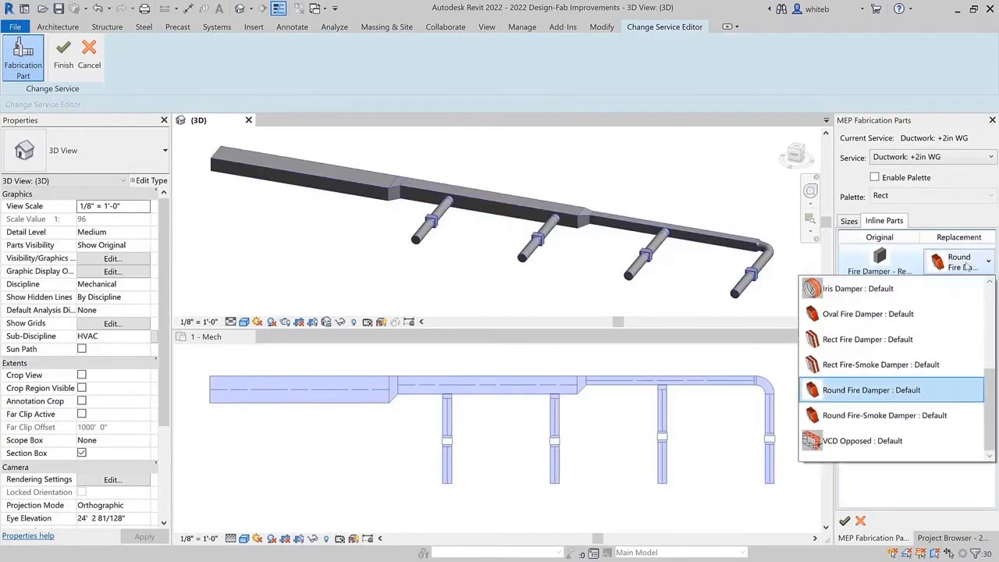
left_click(891, 397)
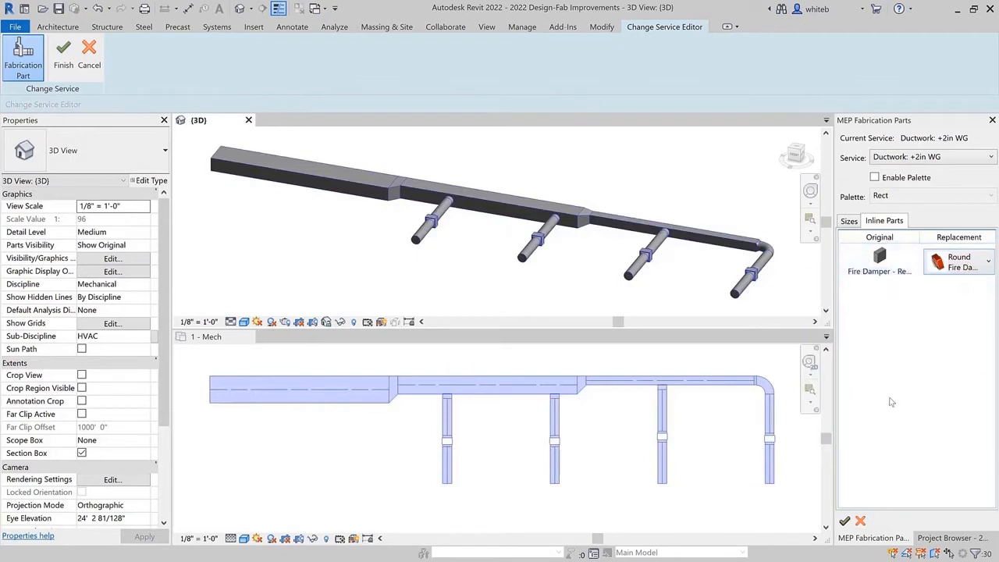
Set the new depth of the 16"x12" rectangular duct to 10" and finish the fabrication conversion
left_click(849, 222)
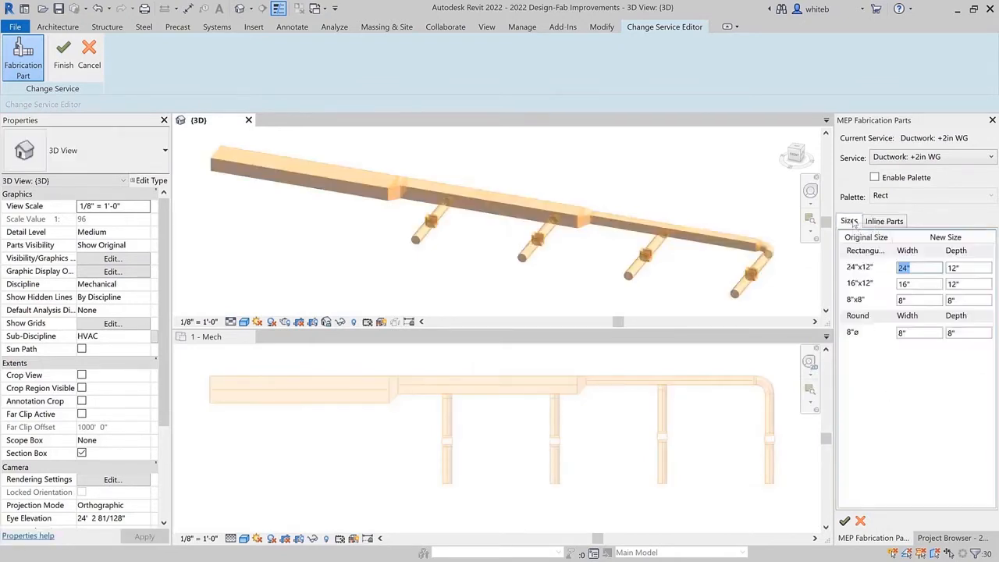
left_click(891, 196)
left_click(891, 197)
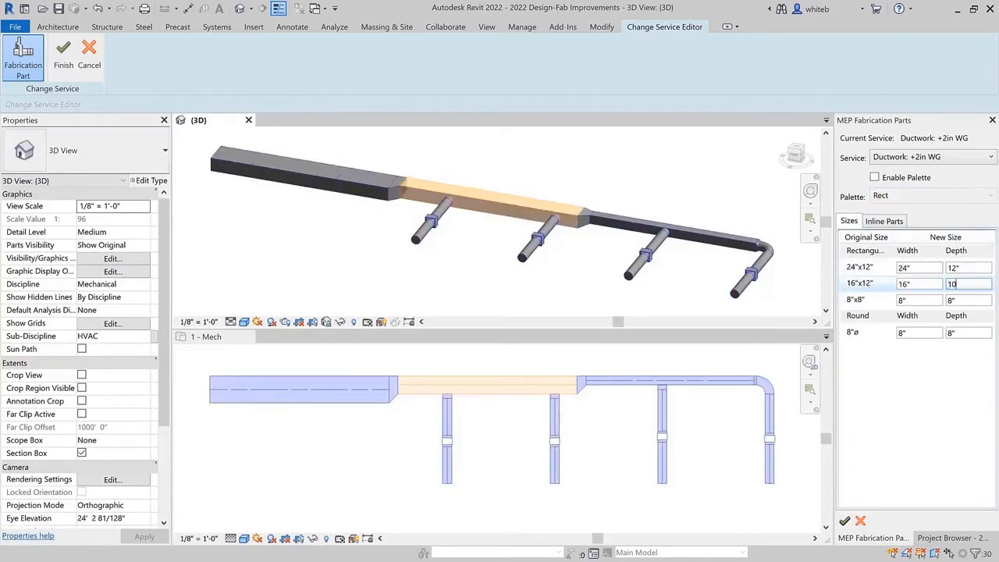
left_click(844, 520)
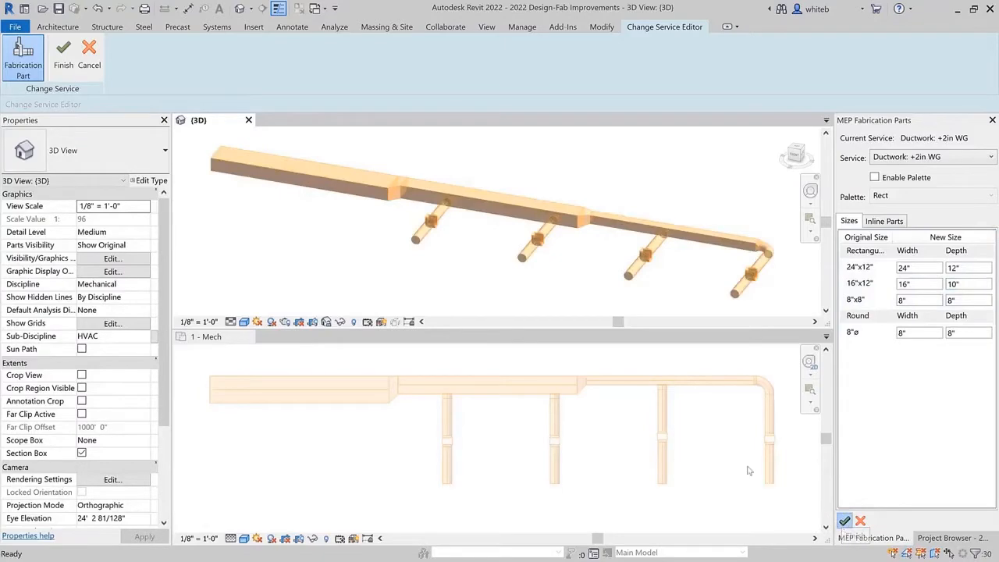
In the 1 - Mech plan, delete the two main duct transitions and the taps of the first two branches
left_click(407, 381)
left_click(402, 384)
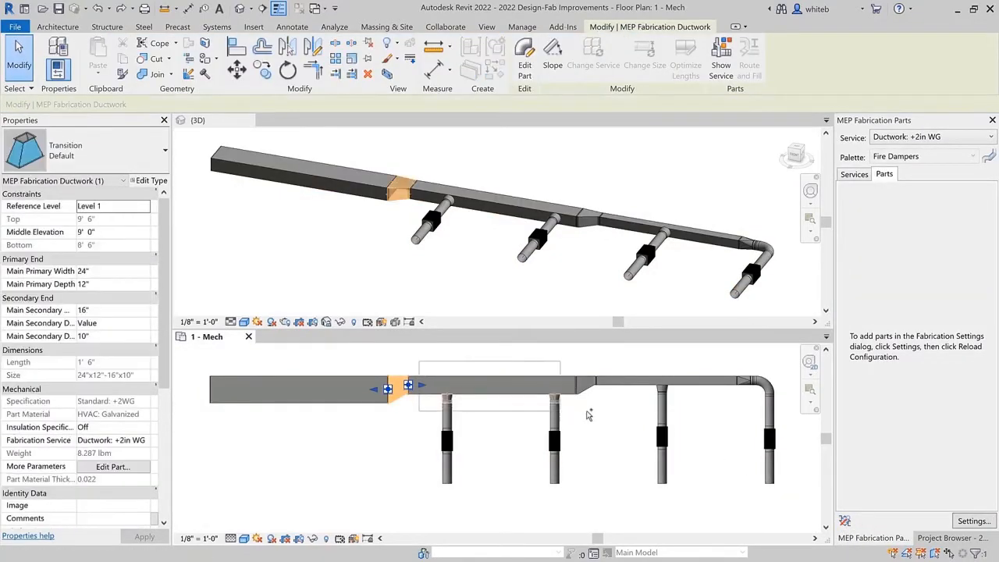
left_click_drag(604, 416, 601, 414)
key("Delete")
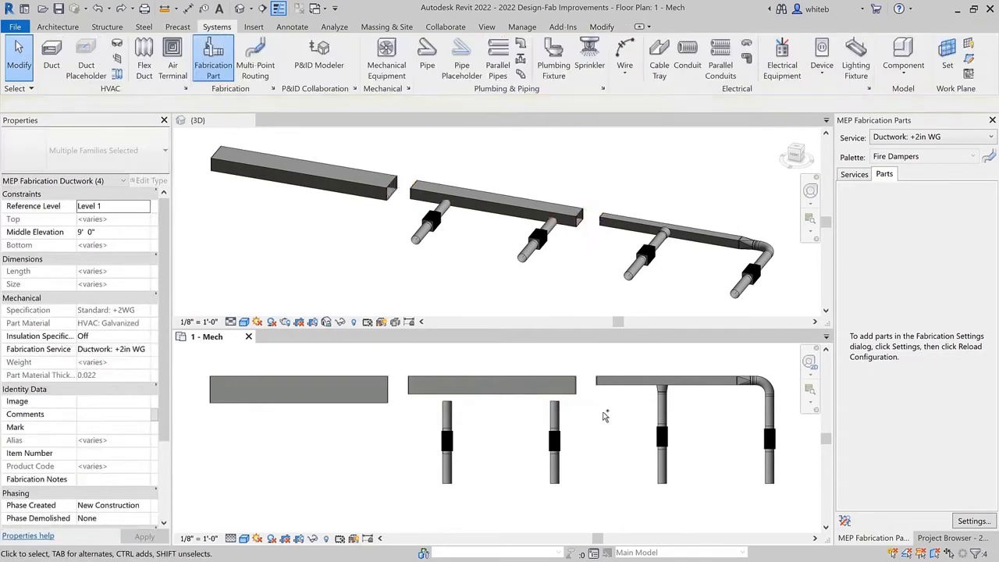
Extend the 24"x12" duct to the 16"x10" duct and the 16"x10" duct to the smaller main, rejoining them with transitions
left_click(385, 396)
left_click_drag(405, 384, 408, 384)
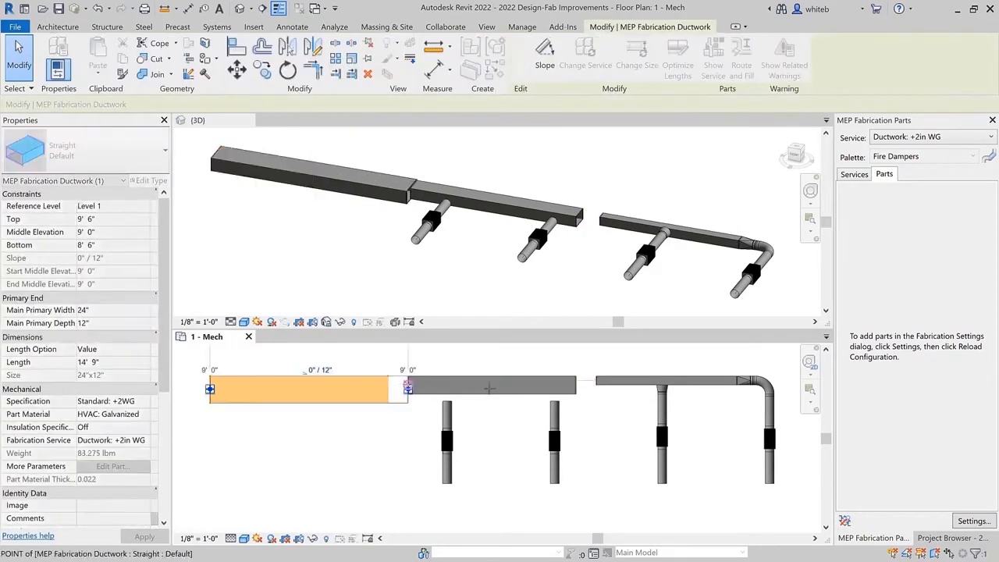
left_click(542, 388)
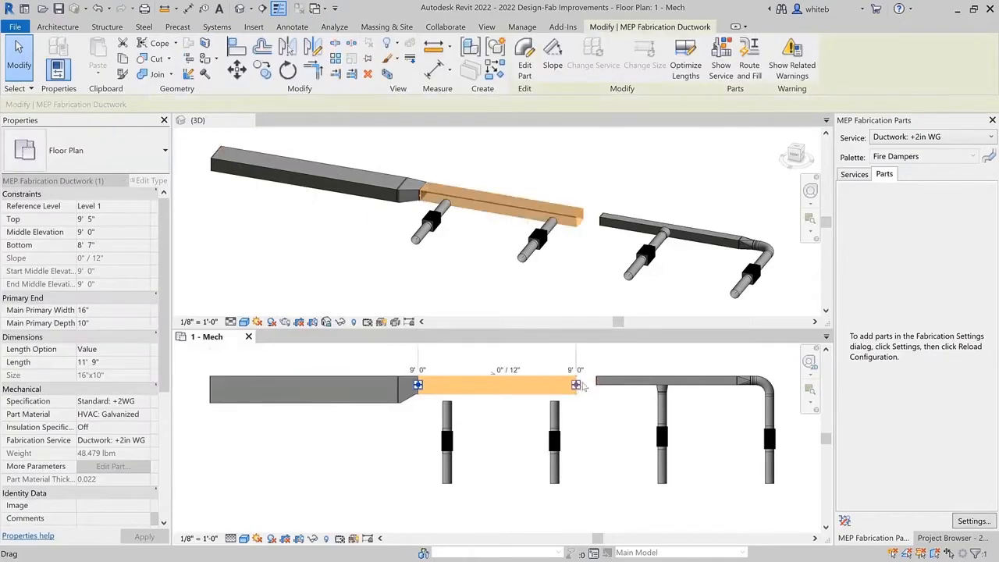
left_click_drag(576, 384, 597, 382)
Extend the first and second 8" branch ducts in the plan up to the main duct, reconnecting each with a tap
left_click(553, 422)
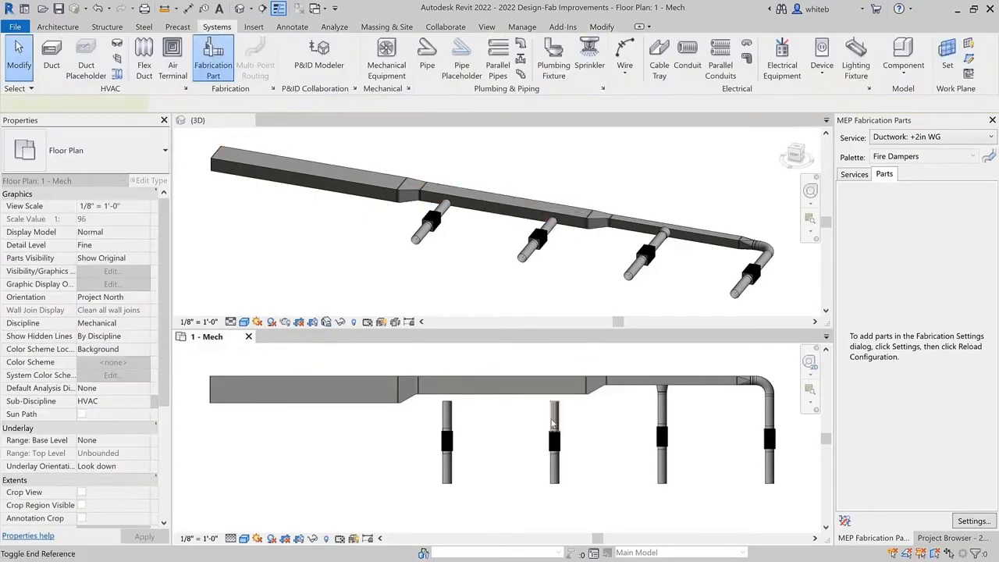
left_click_drag(555, 401, 554, 385)
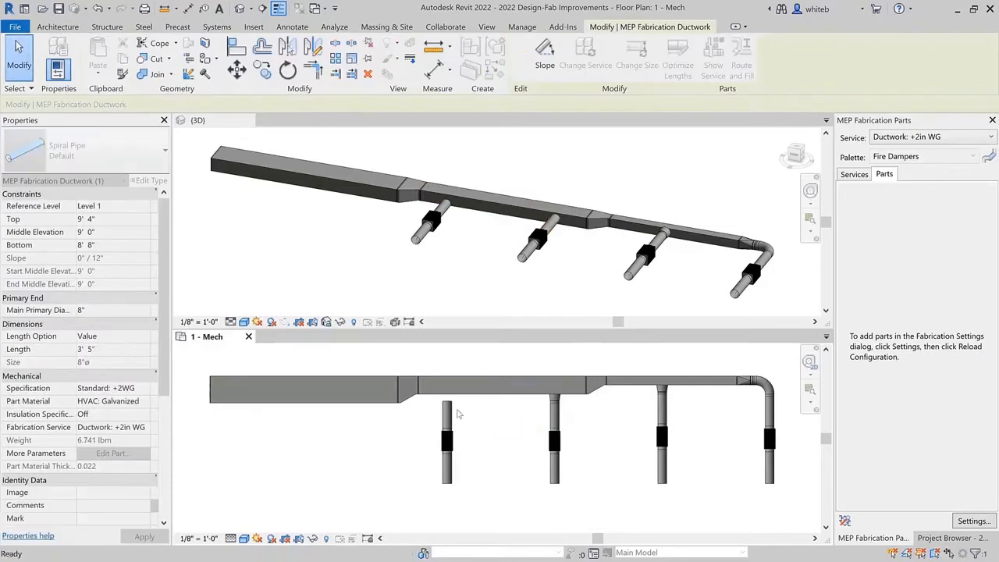
left_click(447, 412)
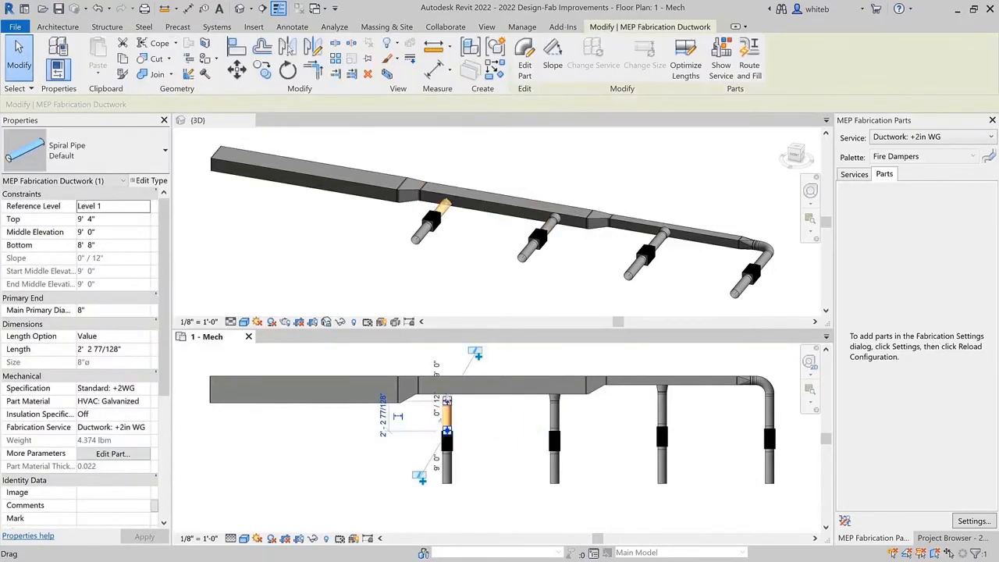
left_click_drag(447, 401, 447, 386)
left_click(647, 403)
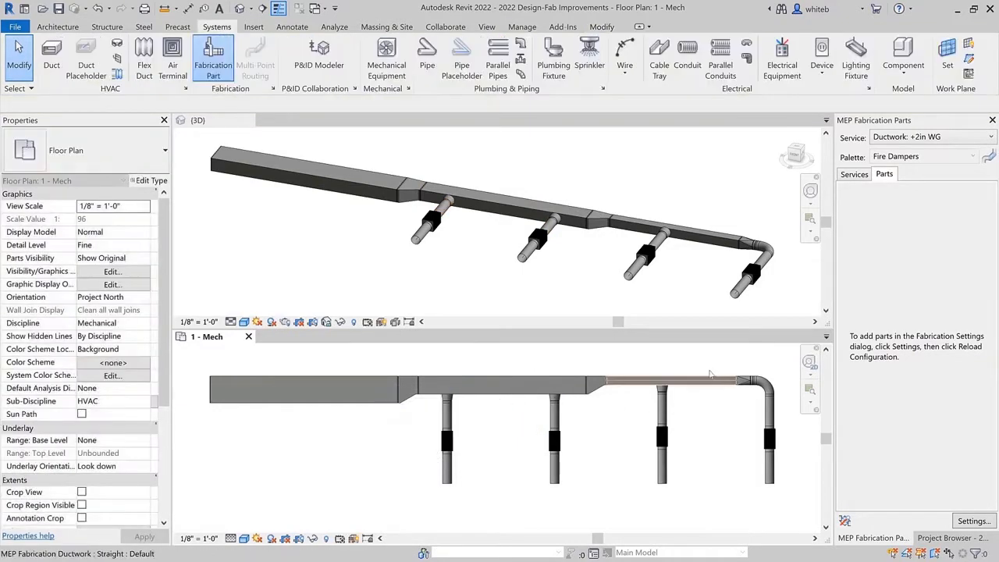
Delete the transition and elbow at the main's end and reconnect the last branch to the main with Route and Fill
left_click_drag(708, 357, 788, 419)
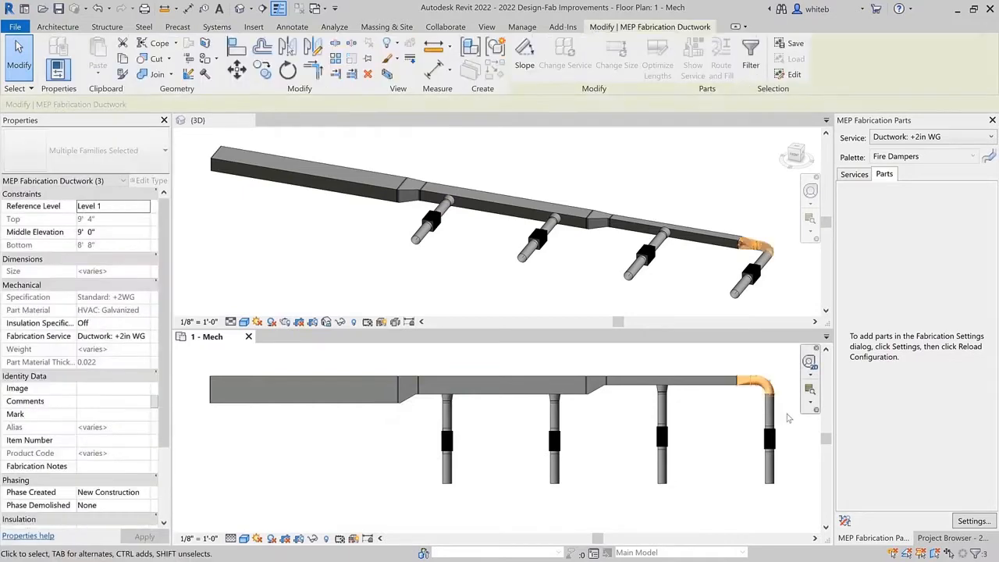
key("Delete")
left_click(765, 418)
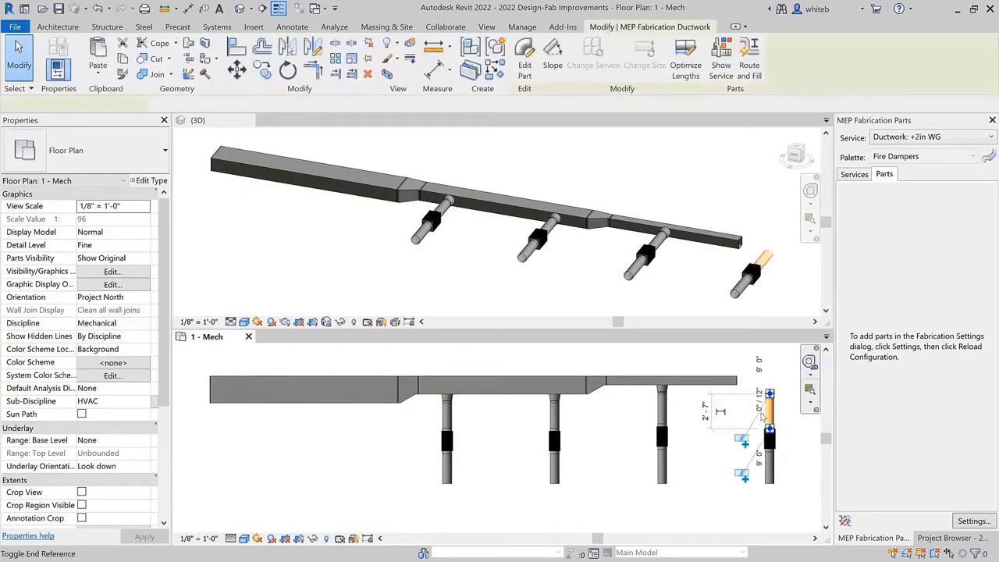
right_click(769, 393)
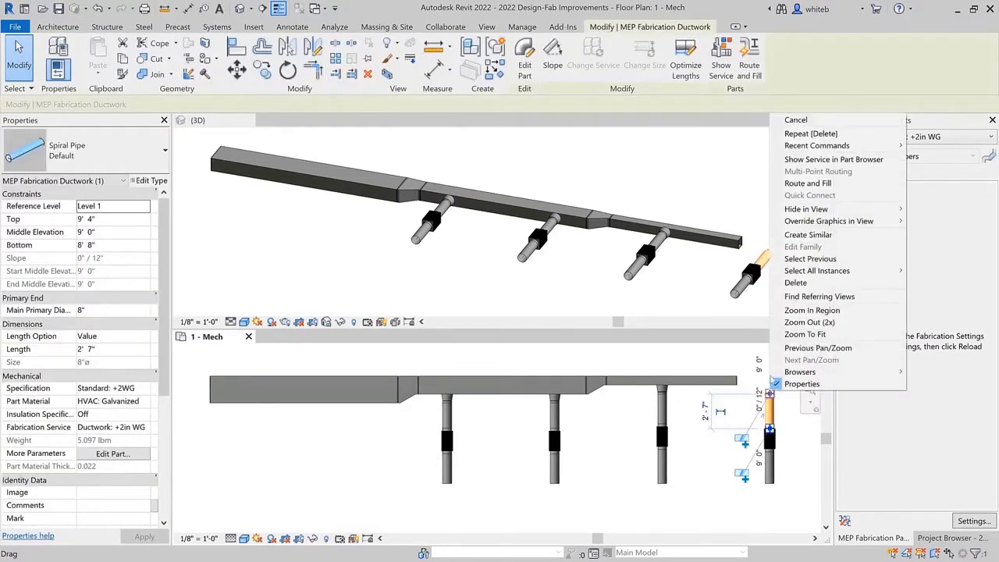
left_click(805, 185)
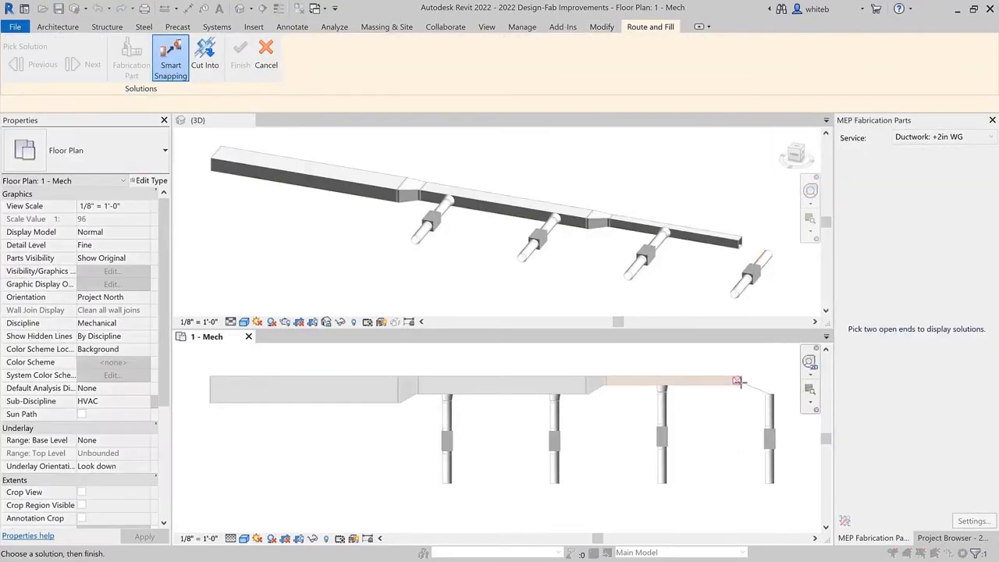
left_click(738, 382)
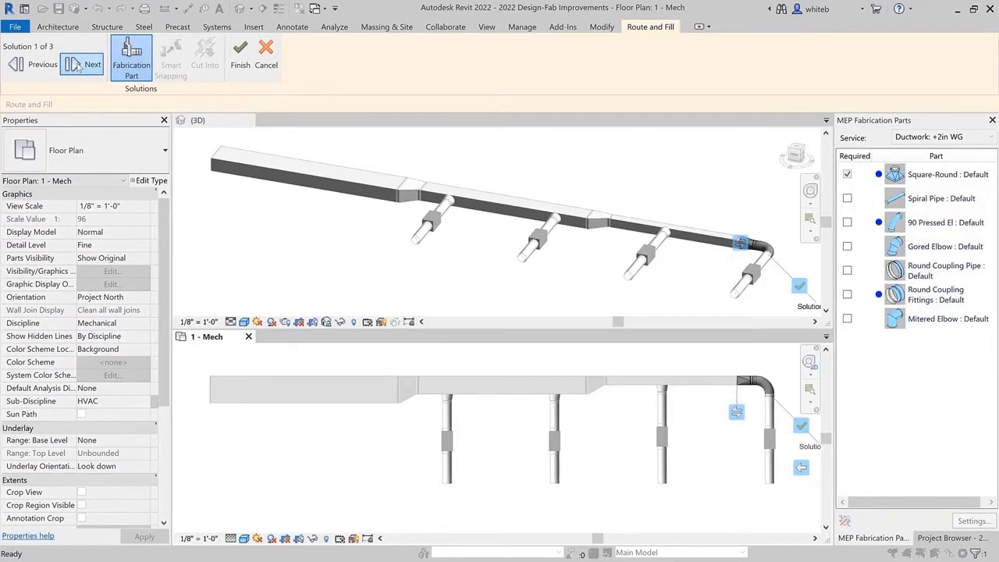
left_click(235, 66)
In R22-WallEnhancements, edit the front slanted wall's profile and add a profile line along the end wall's sloping edge
left_click(228, 248)
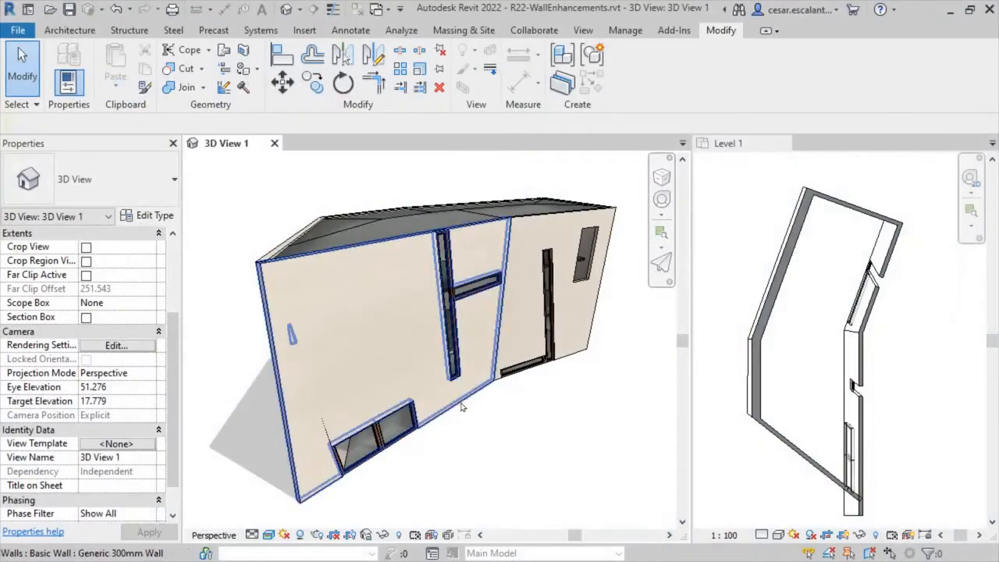
left_click(460, 404)
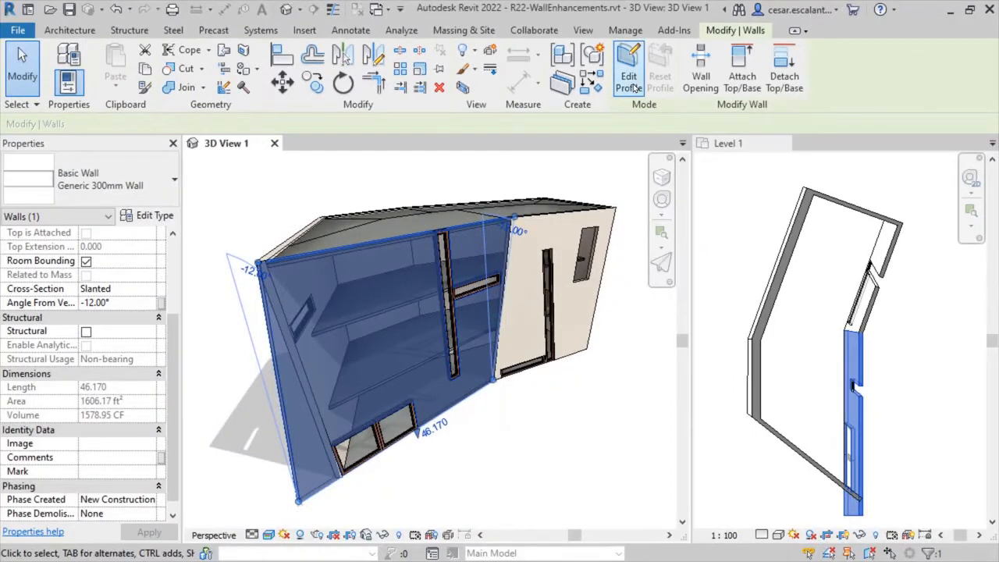
left_click(631, 84)
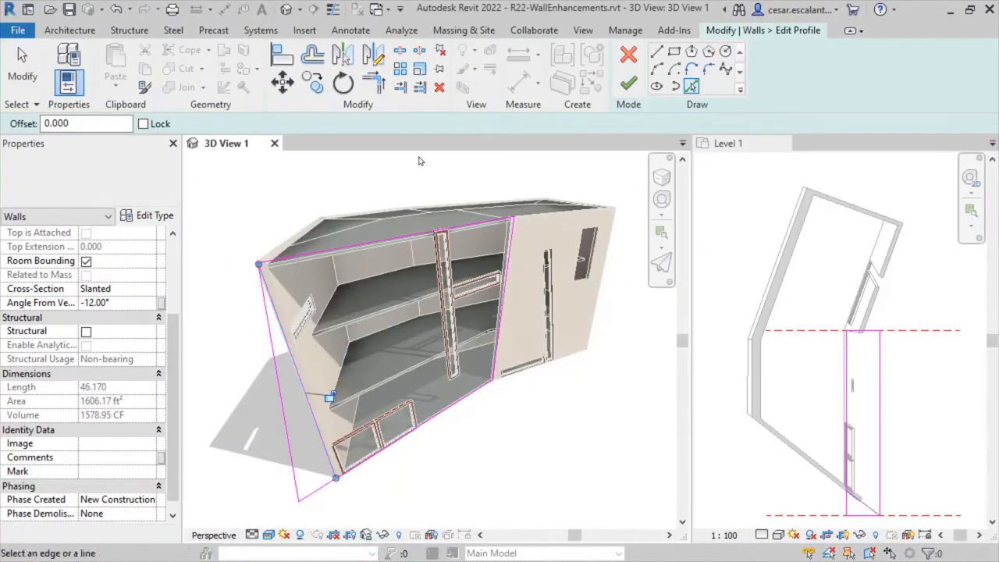
Trim the wall profile's bottom line to the sloping edge line, delete the leftover outer line, and finish the profile
key("t")
key("r")
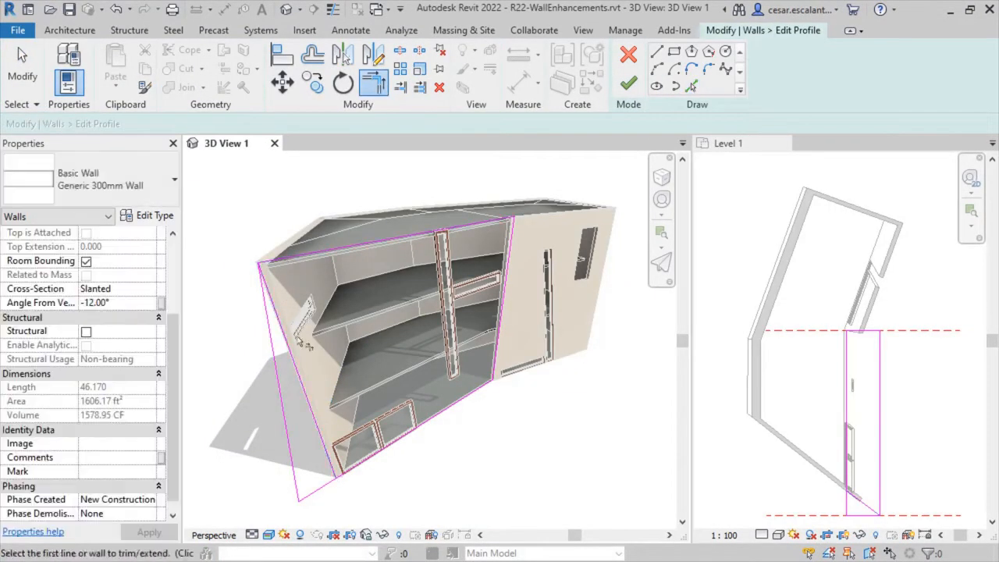
left_click(439, 413)
left_click(325, 447)
key("Escape")
left_click(283, 407)
key("Escape")
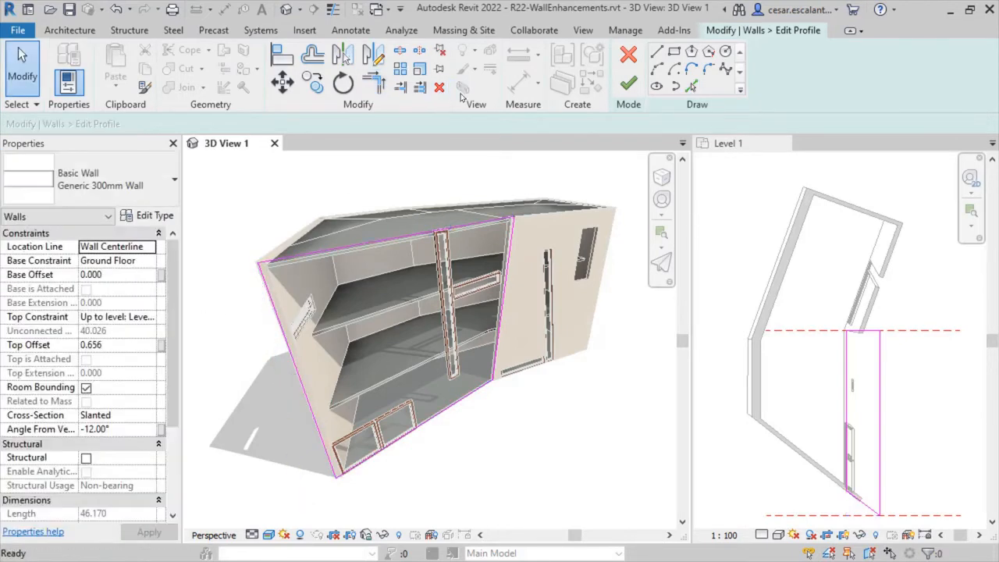
left_click(628, 84)
left_click(527, 494)
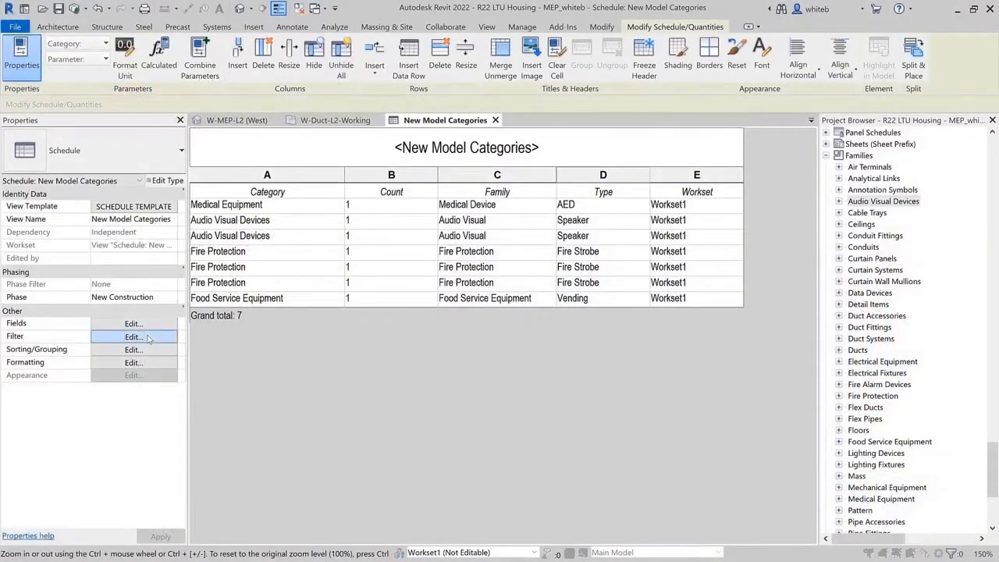
Remove the New Model Categories schedule's Workset filter and assign the Workset1 elements to their matching NEW worksets
left_click(134, 337)
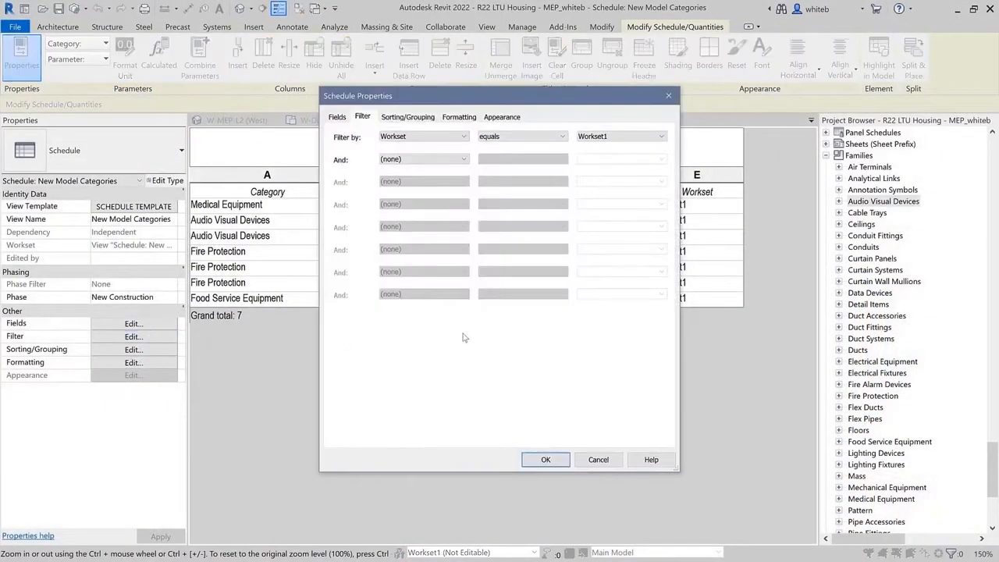
left_click(465, 140)
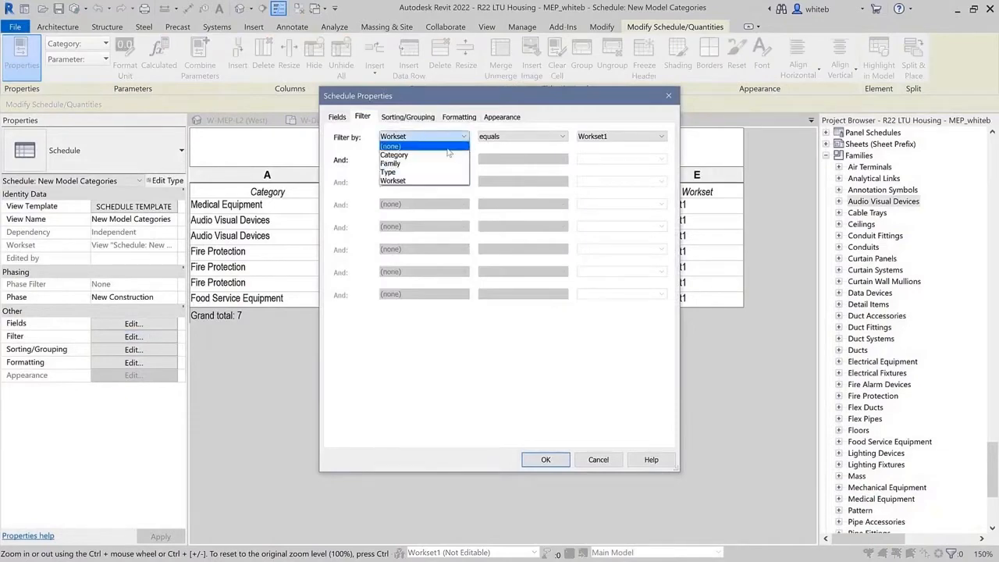
left_click(445, 147)
left_click(534, 457)
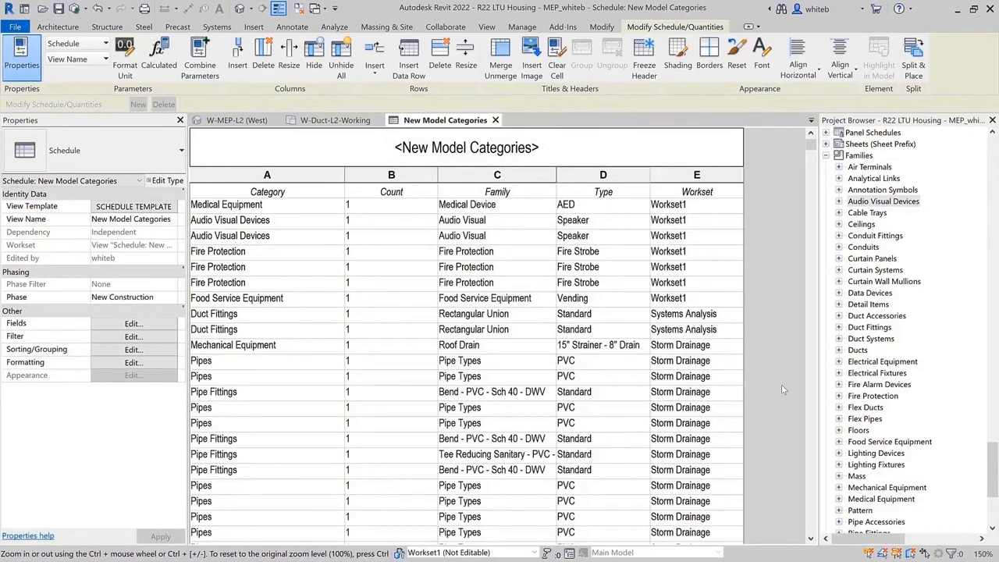
left_click(735, 206)
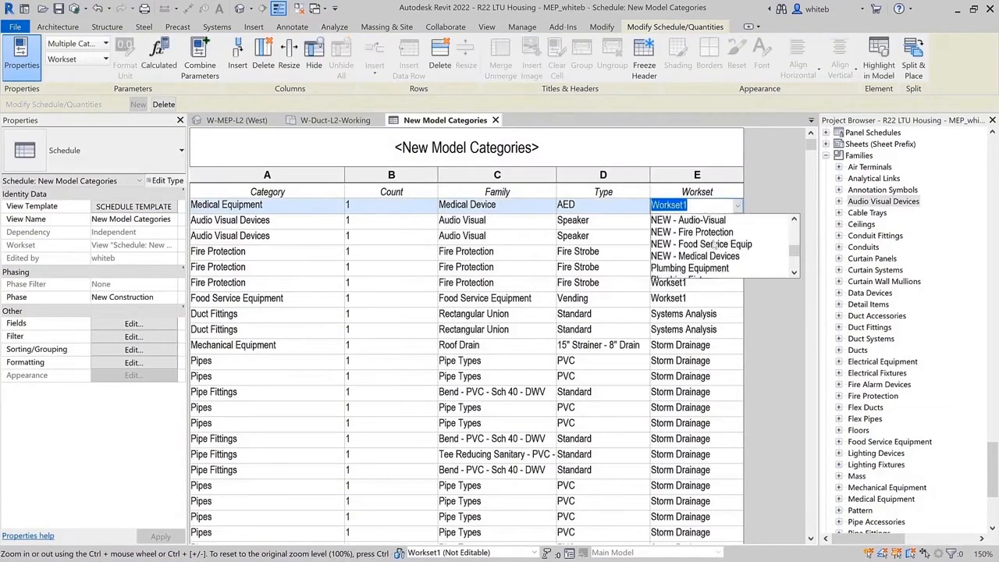
scroll(706, 250, "down", 1)
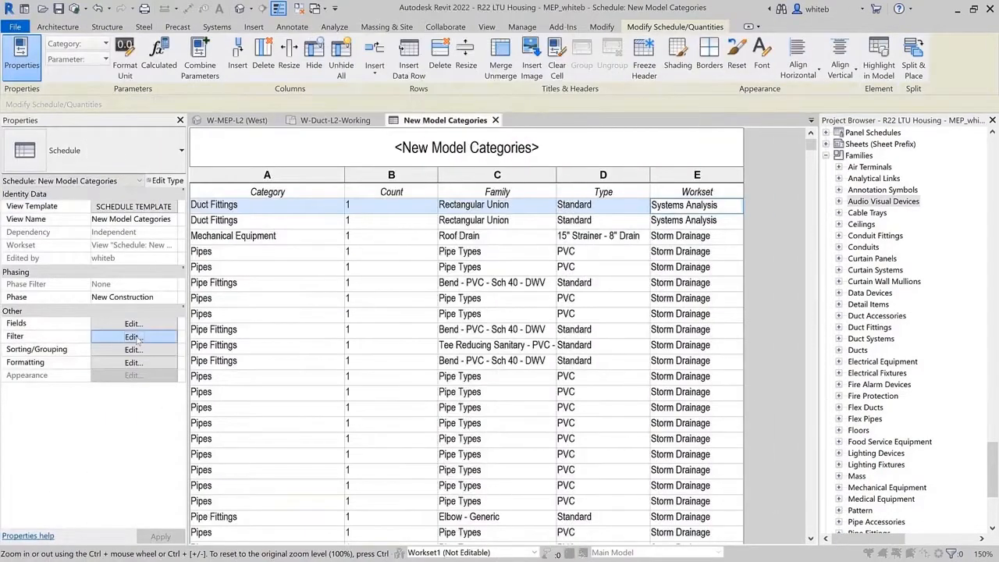
Filter the New Model Categories schedule to elements whose Workset contains NEW
left_click(133, 336)
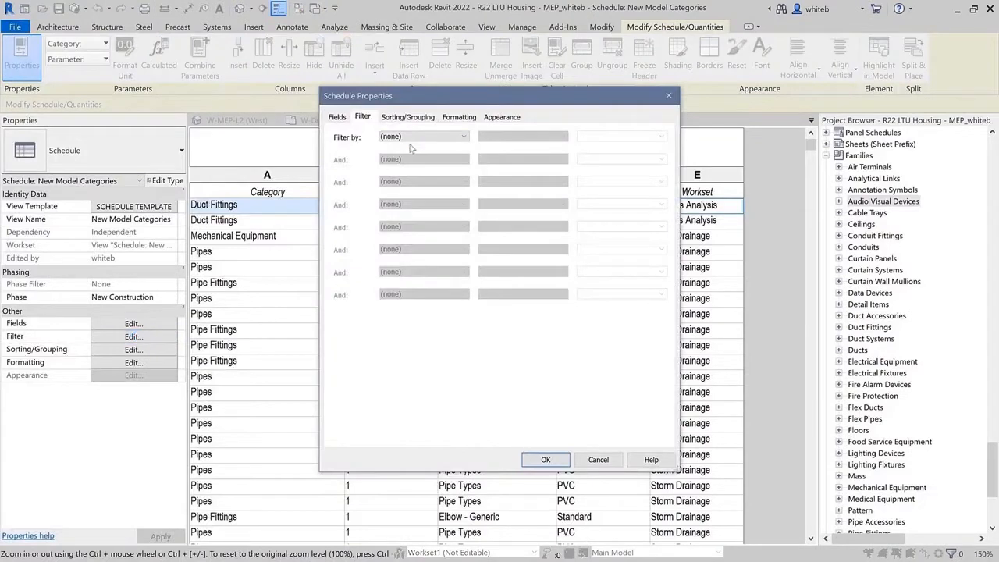
left_click(416, 137)
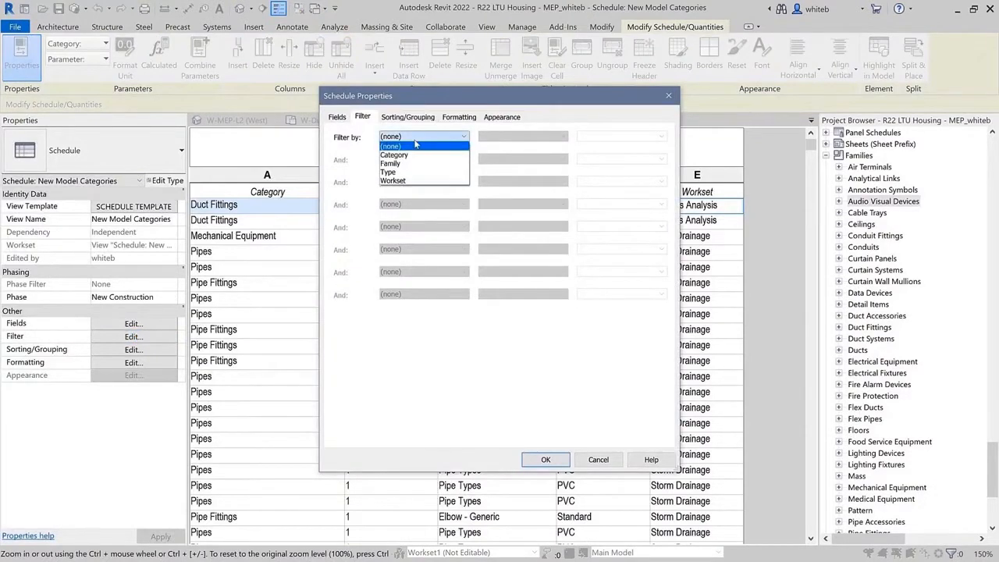
left_click(414, 181)
left_click(500, 139)
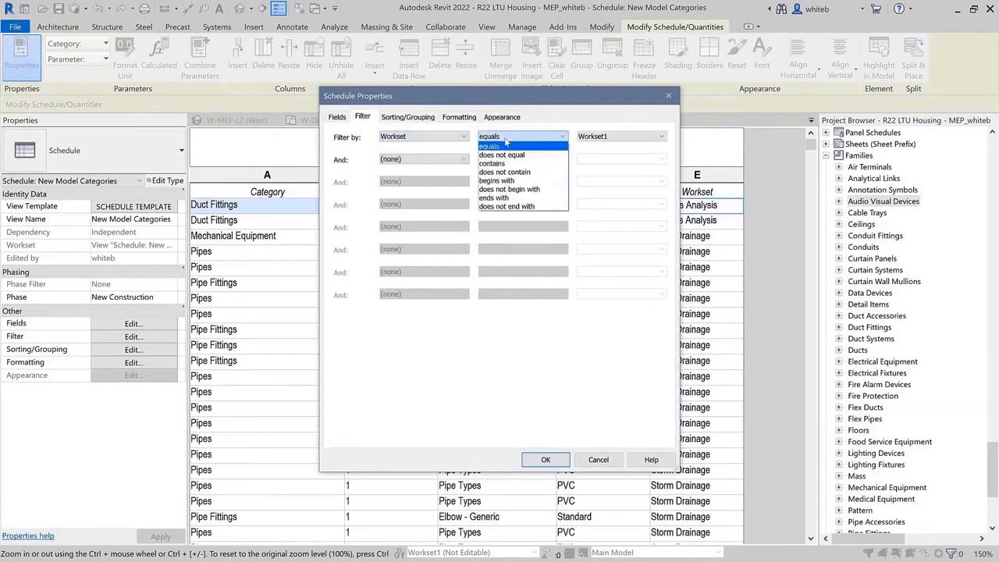
left_click(493, 164)
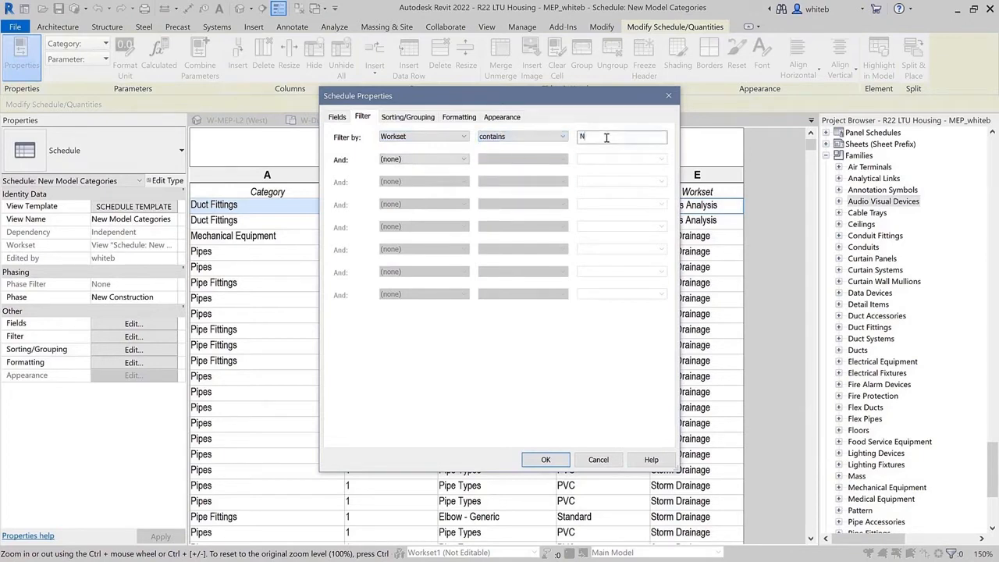
Turn off itemizing every instance in the schedule and widen its Workset column
left_click(408, 118)
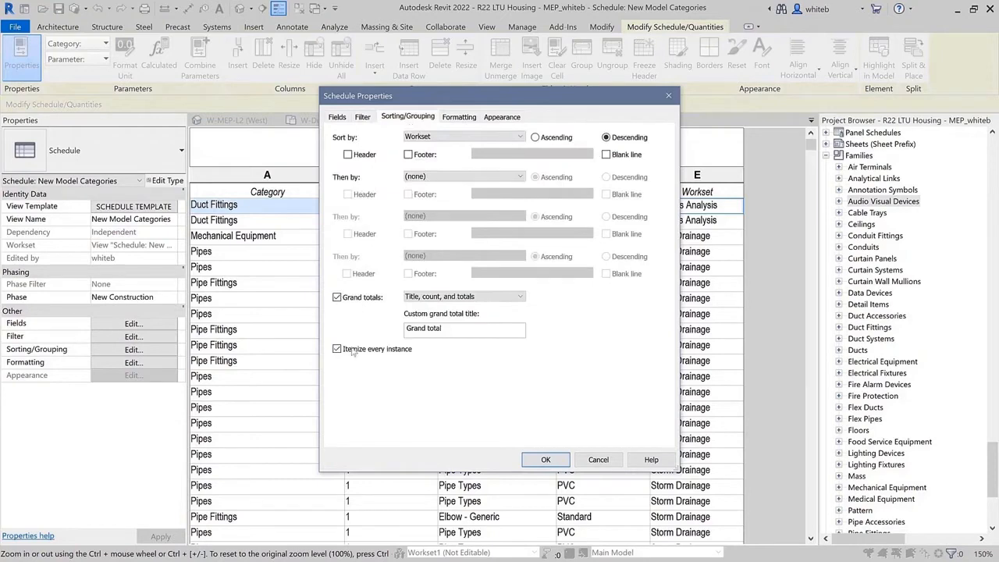
left_click(545, 459)
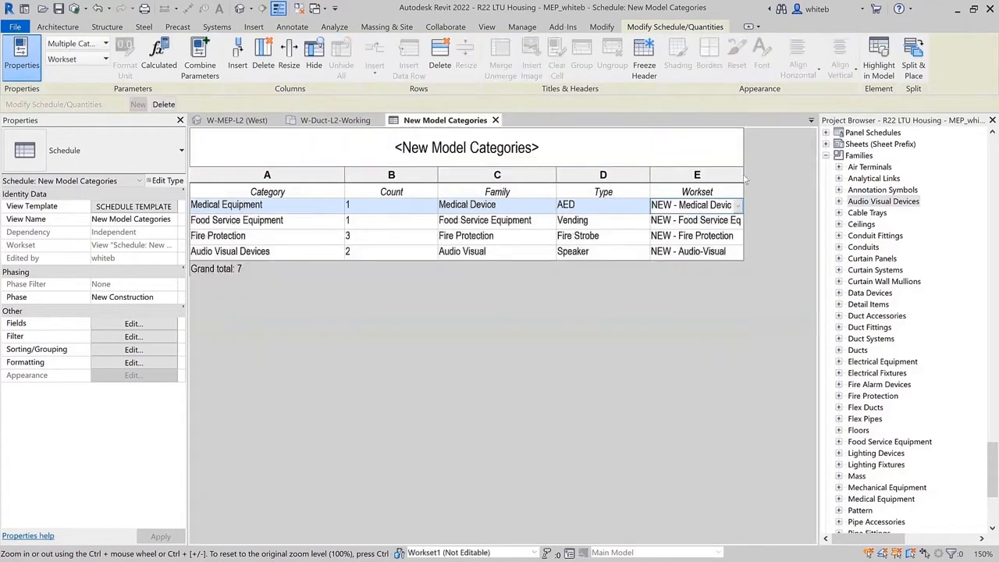
left_click_drag(745, 179, 780, 176)
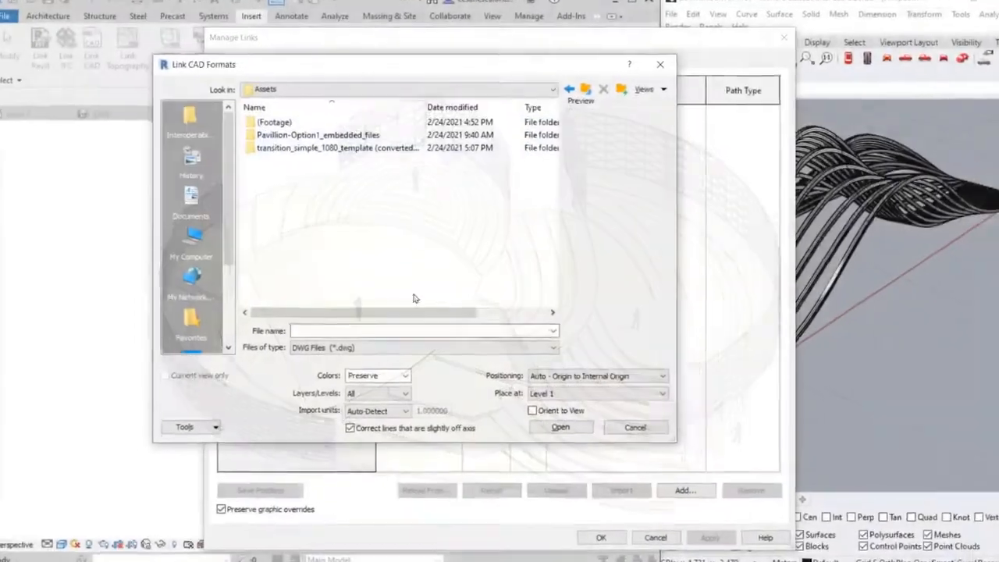
Link the Rhino file pavilion.3dm with specified layers, positioned Auto - Origin to Internal Origin at Level 1
left_click(449, 347)
left_click(401, 402)
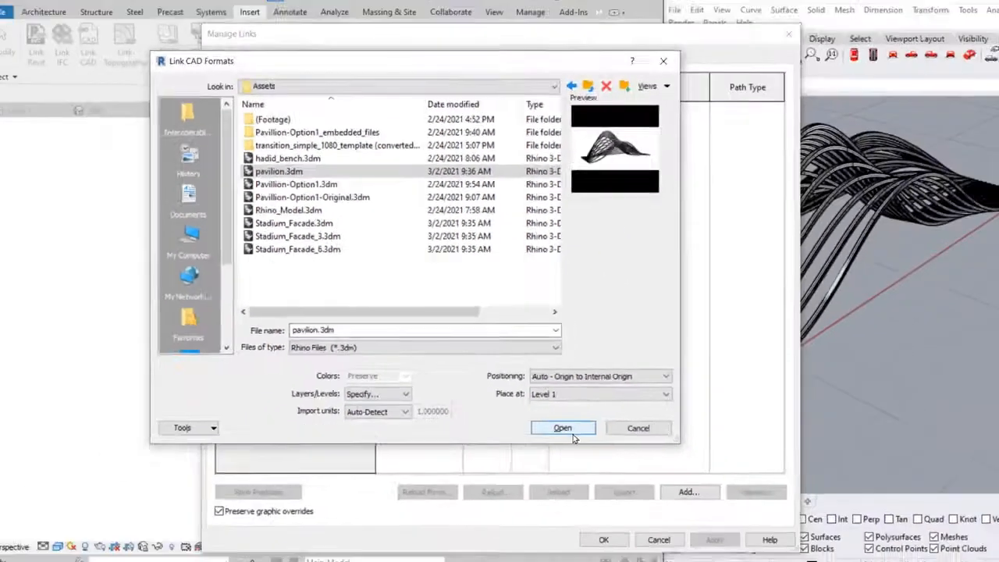
left_click(818, 535)
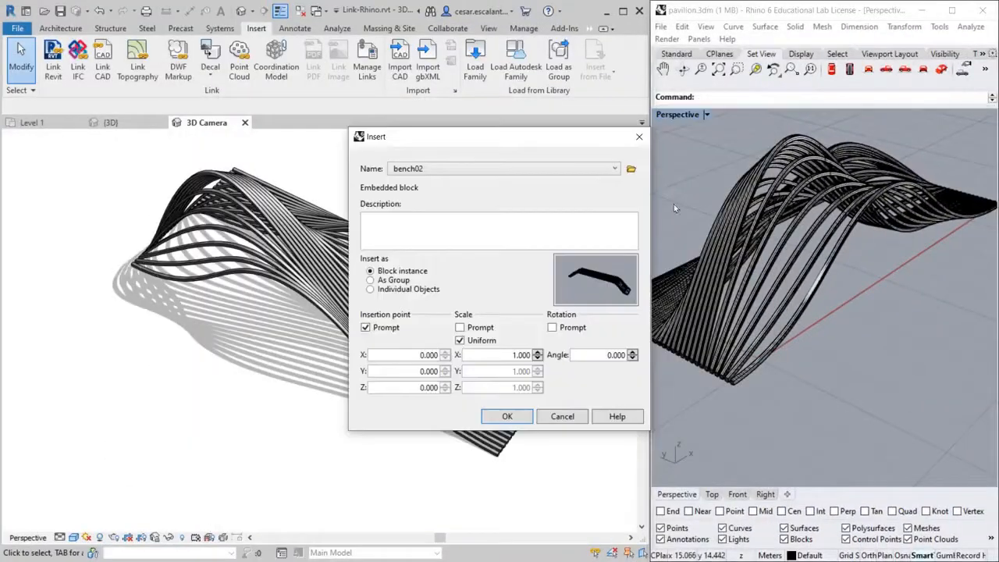
Insert the bench02 block beside the pavilion in Rhino, and open the link manager in Revit
left_click(506, 416)
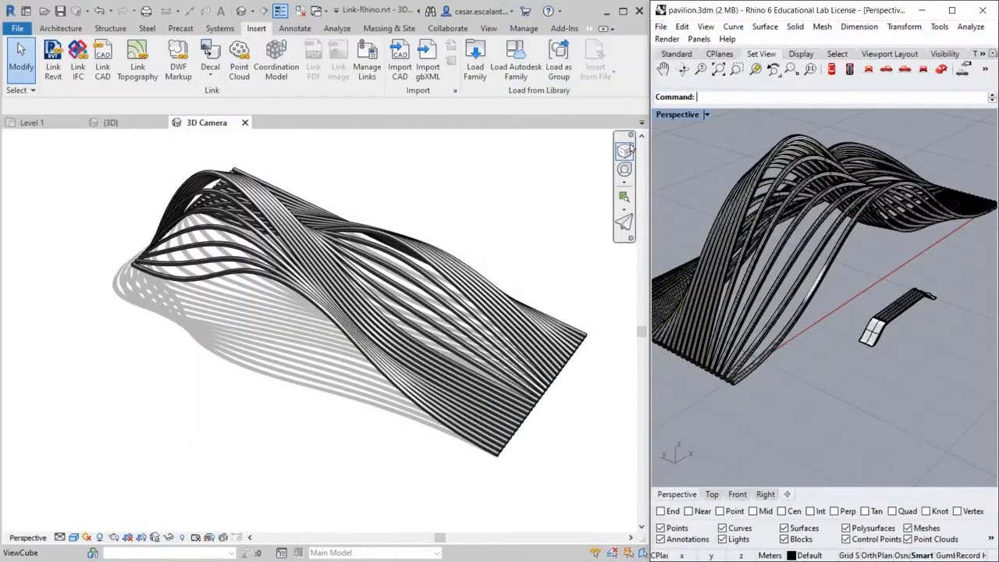
left_click(367, 67)
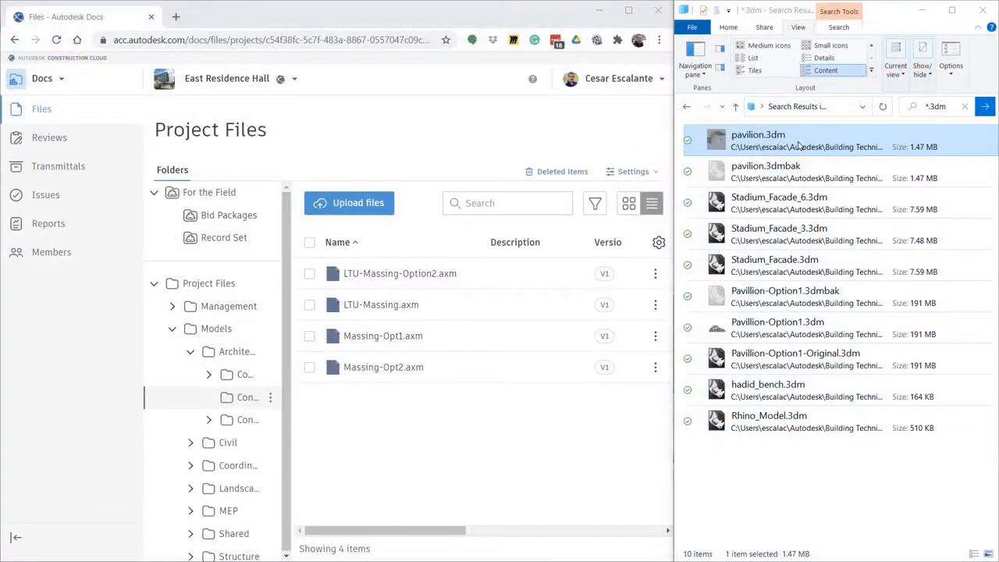
Upload pavilion.3dm to the Autodesk Docs project folder that holds the massing models
left_click_drag(797, 144, 395, 462)
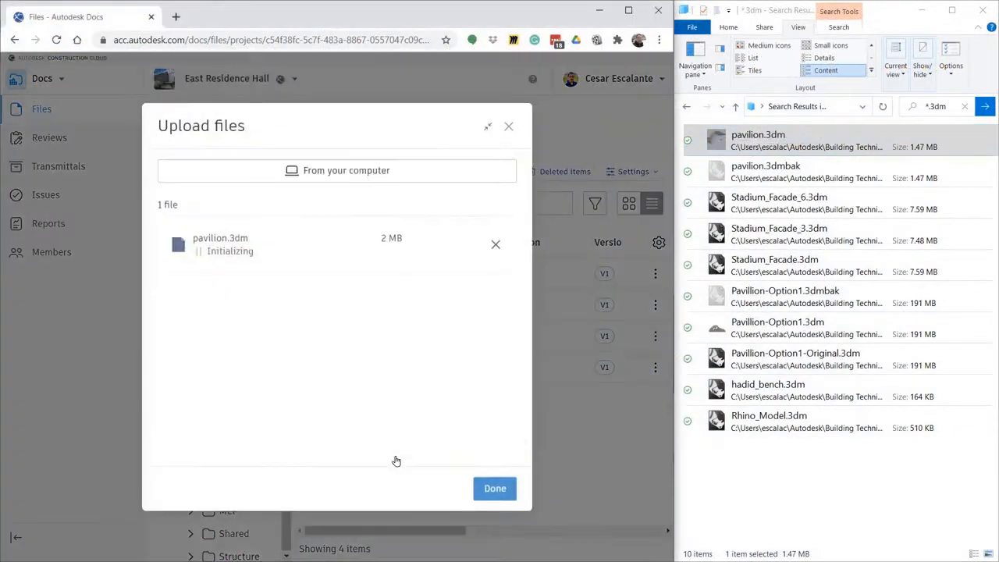
left_click(504, 488)
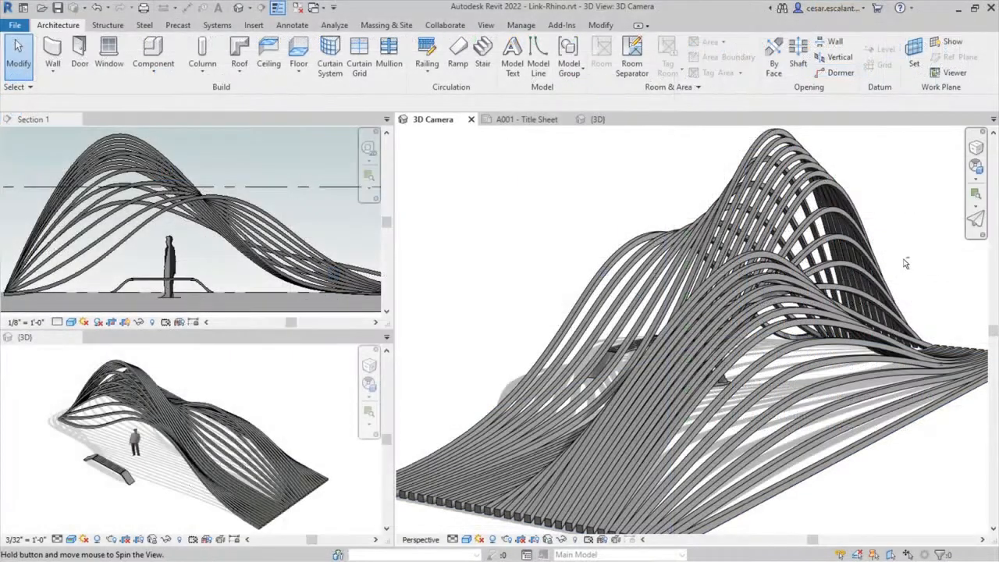
middle_click_drag(850, 304, 469, 288, "shift")
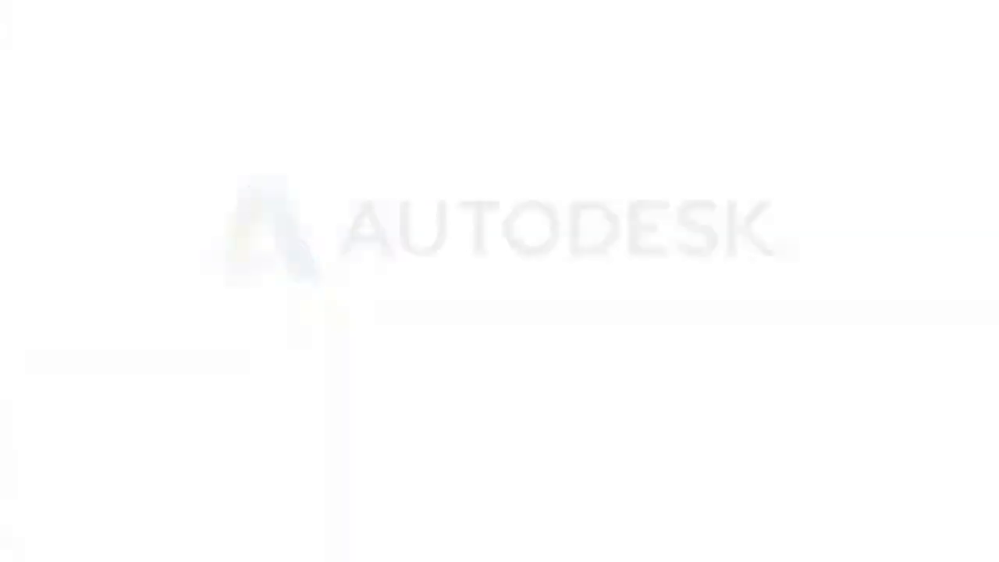